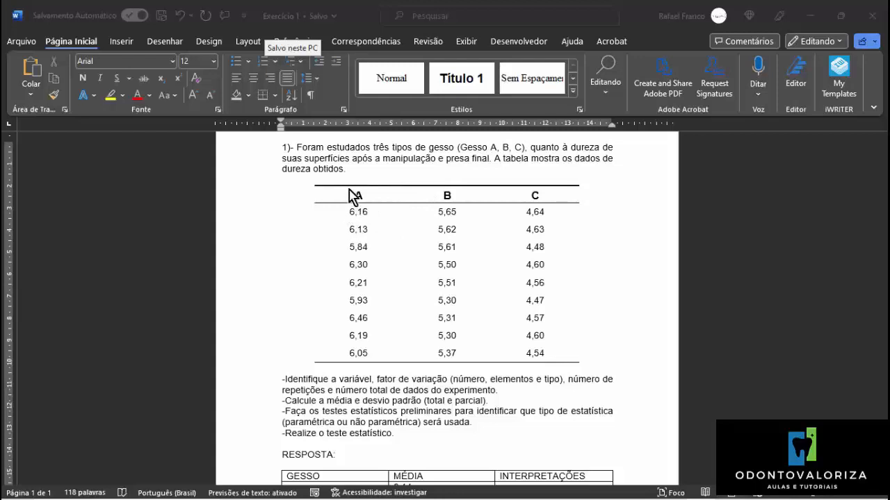
# Copy column A of the plaster hardness table, header included, and paste it into the Excel workbook starting at cell B3.
pyautogui.click(347, 195)
pyautogui.moveTo(371, 203); pyautogui.dragTo(375, 358)
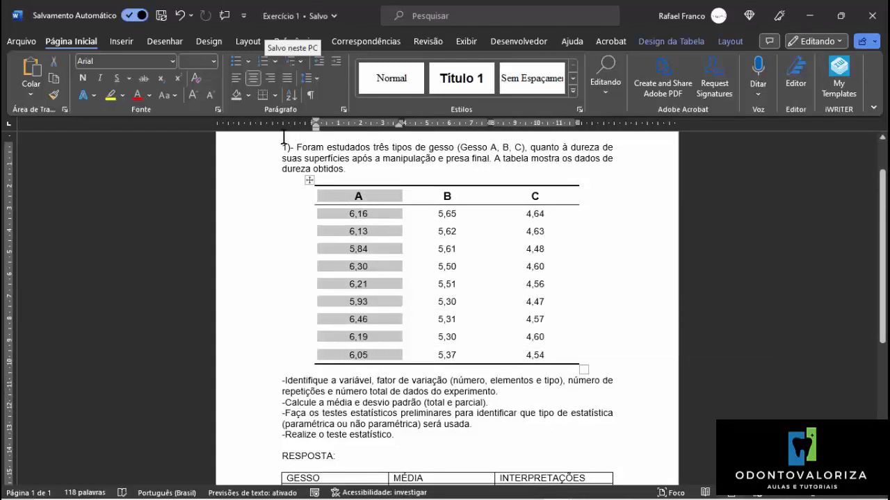
pyautogui.click(57, 87)
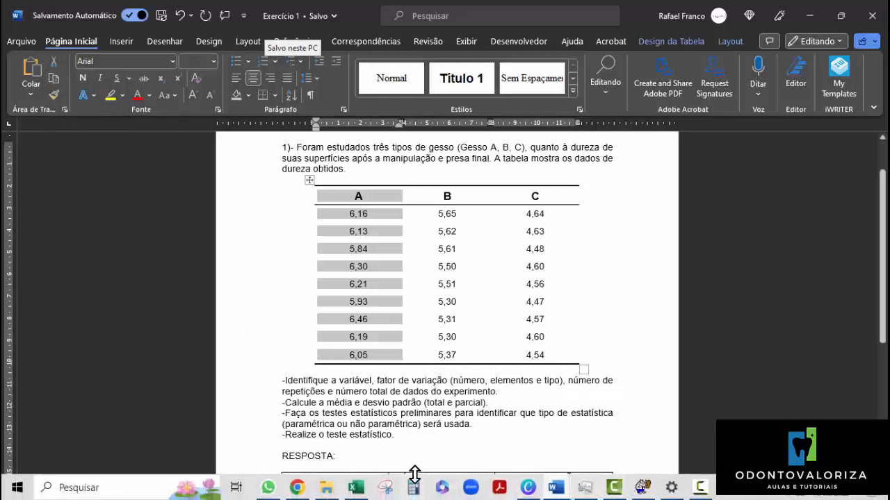
pyautogui.click(355, 490)
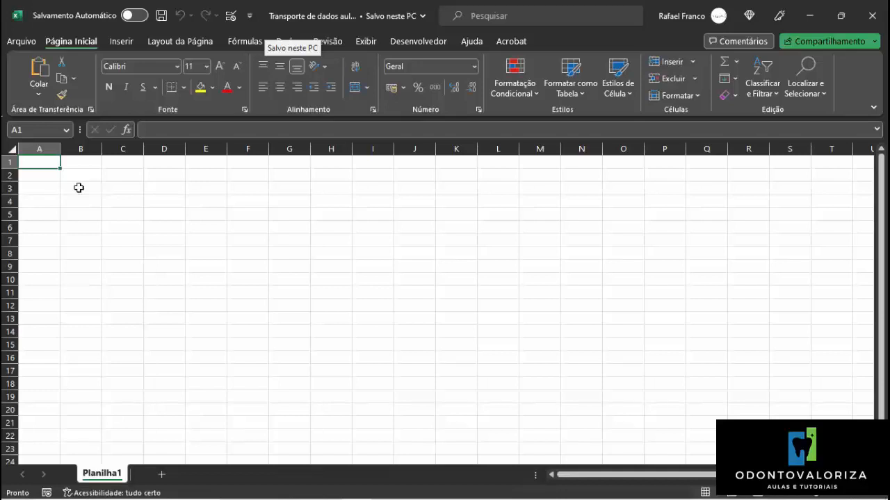
pyautogui.click(79, 187)
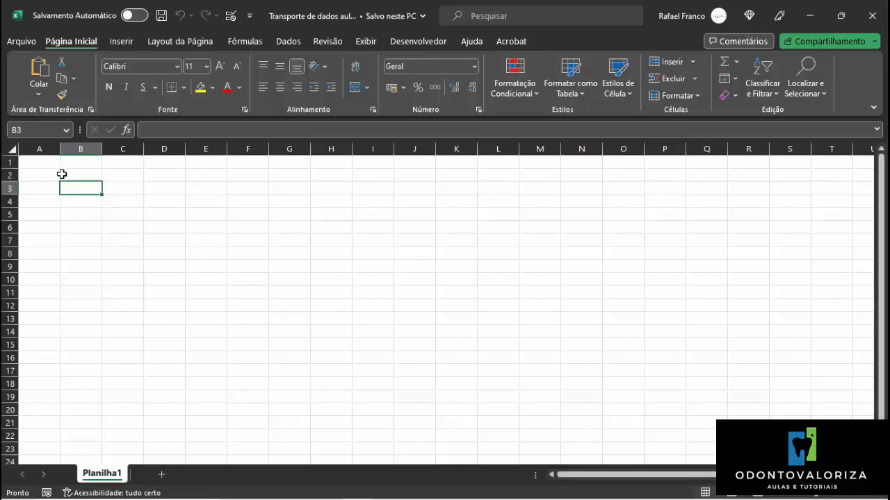
pyautogui.click(39, 72)
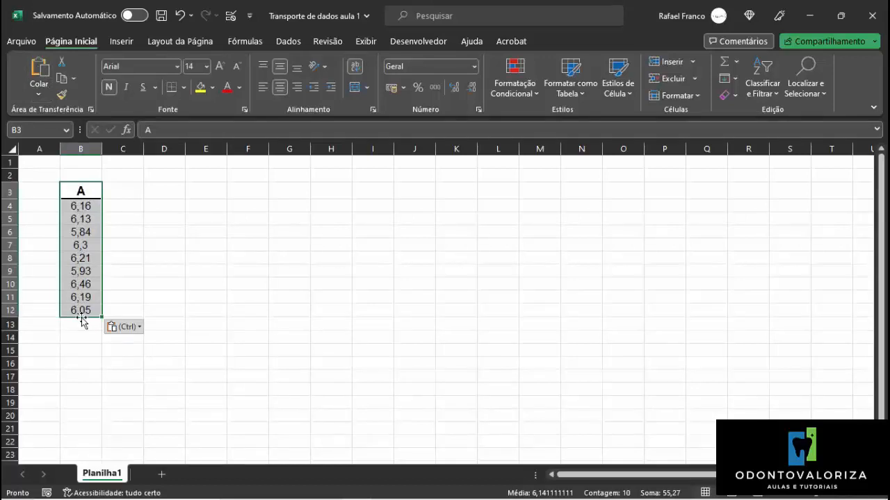
# Switch to the Exercício 1 document in Word and copy column B of the hardness table with its header.
pyautogui.moveTo(478, 497)
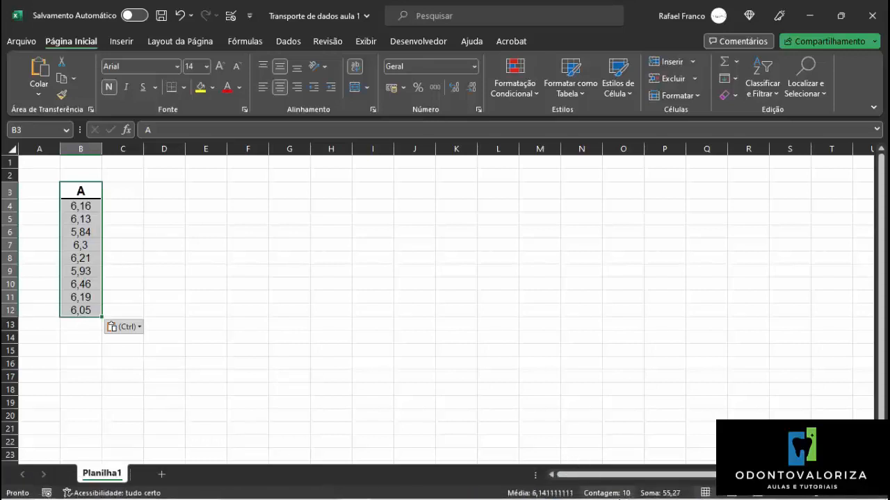
pyautogui.click(556, 489)
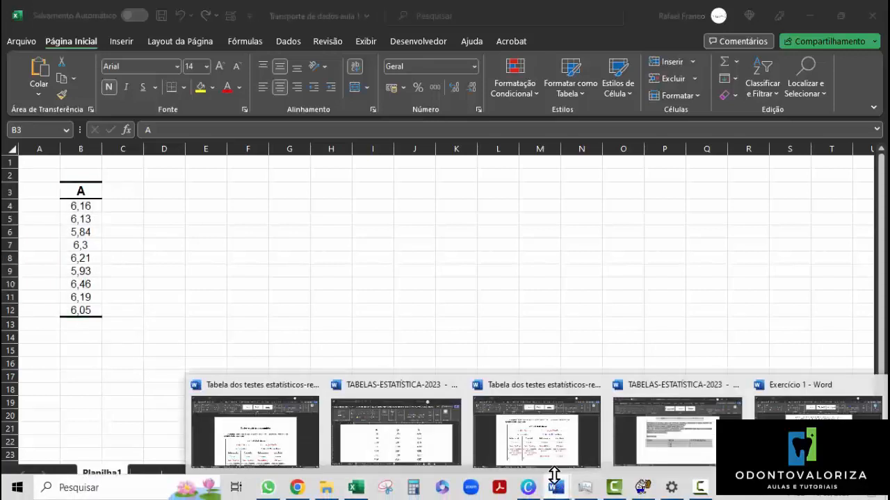
pyautogui.click(817, 438)
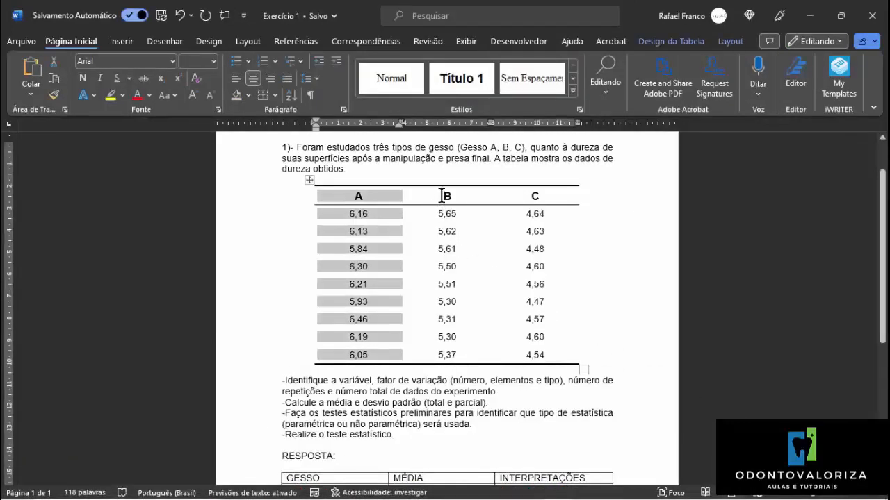
pyautogui.moveTo(442, 195)
pyautogui.mouseDown()
pyautogui.moveTo(463, 209)
pyautogui.moveTo(469, 369)
pyautogui.moveTo(477, 353)
pyautogui.mouseUp()
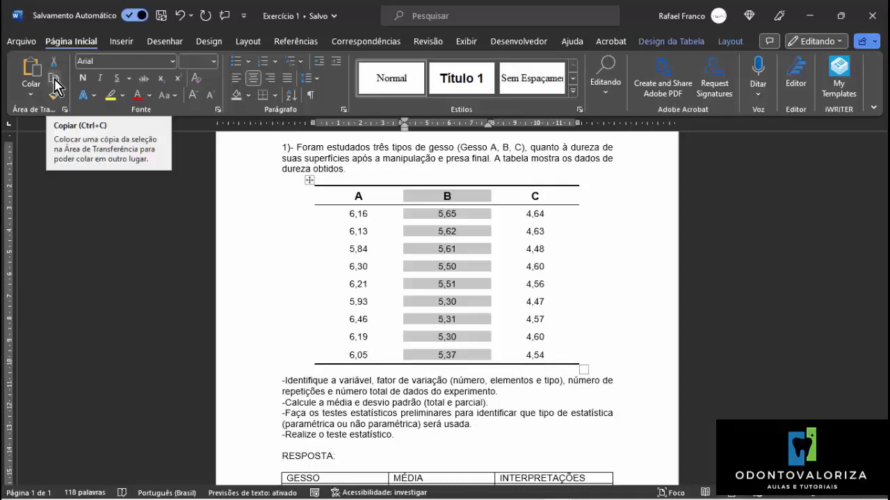
pyautogui.click(54, 80)
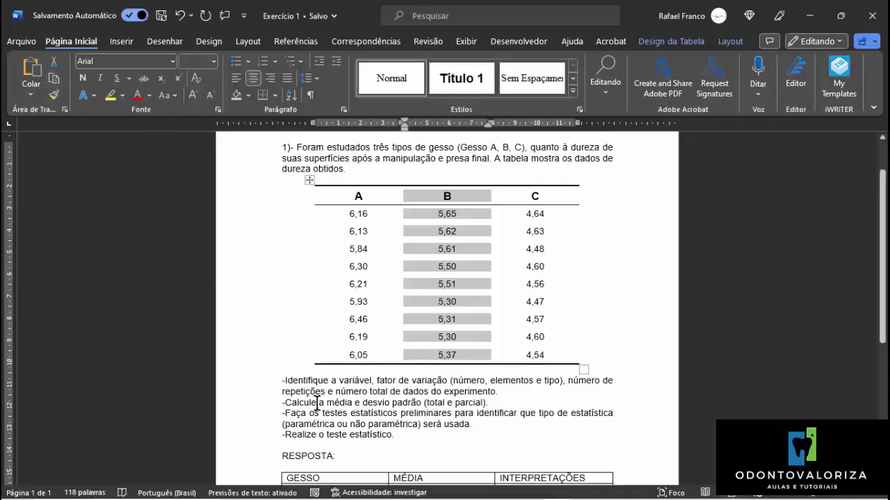
pyautogui.moveTo(417, 493)
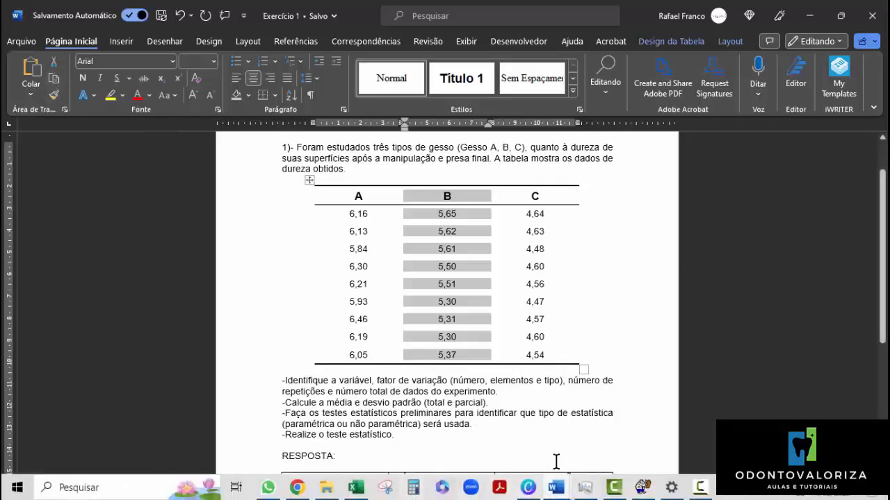
pyautogui.click(356, 488)
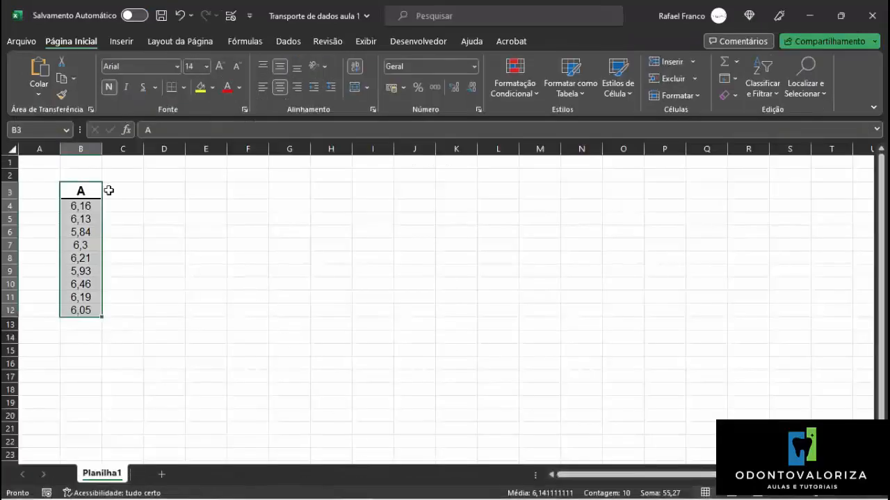
pyautogui.click(109, 190)
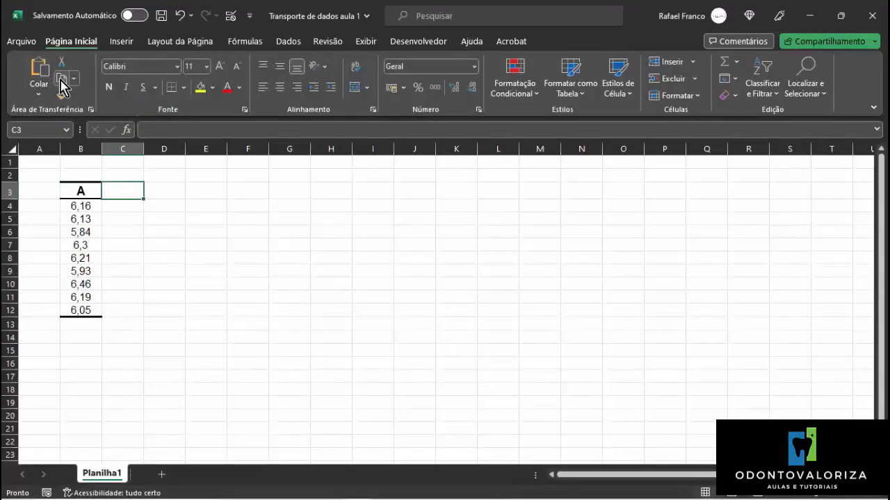
pyautogui.click(62, 84)
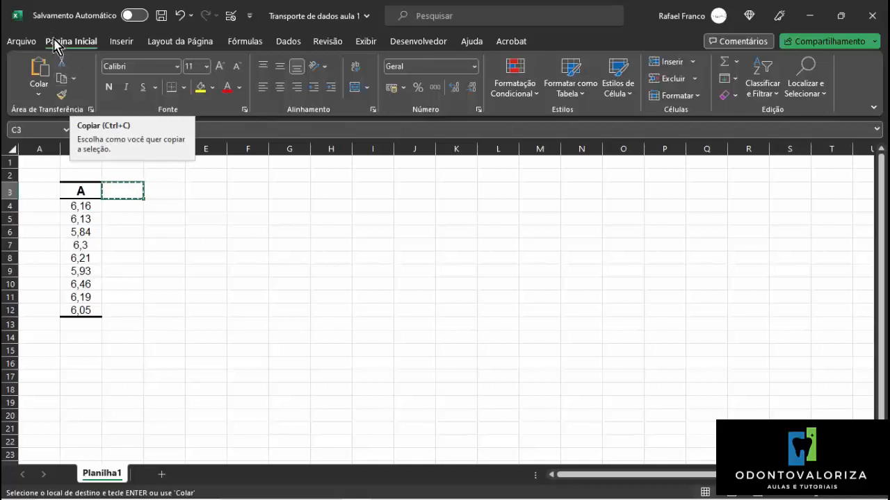
pyautogui.click(182, 16)
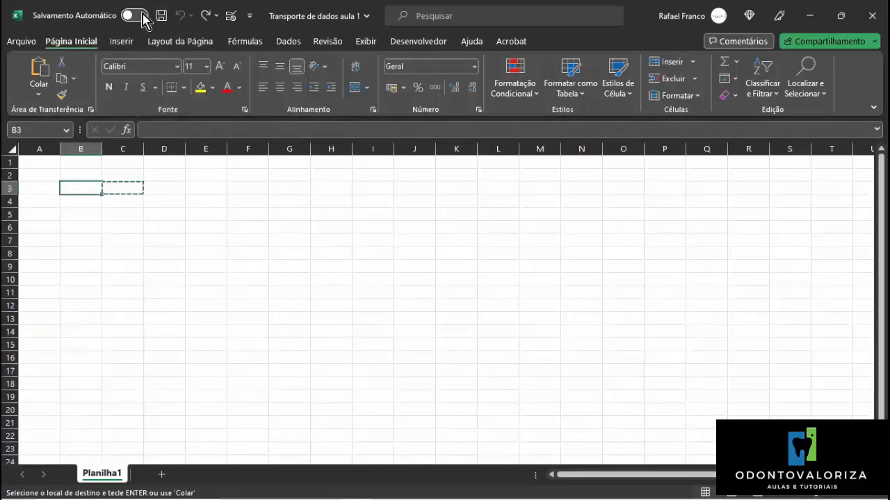
pyautogui.click(208, 19)
pyautogui.moveTo(391, 495)
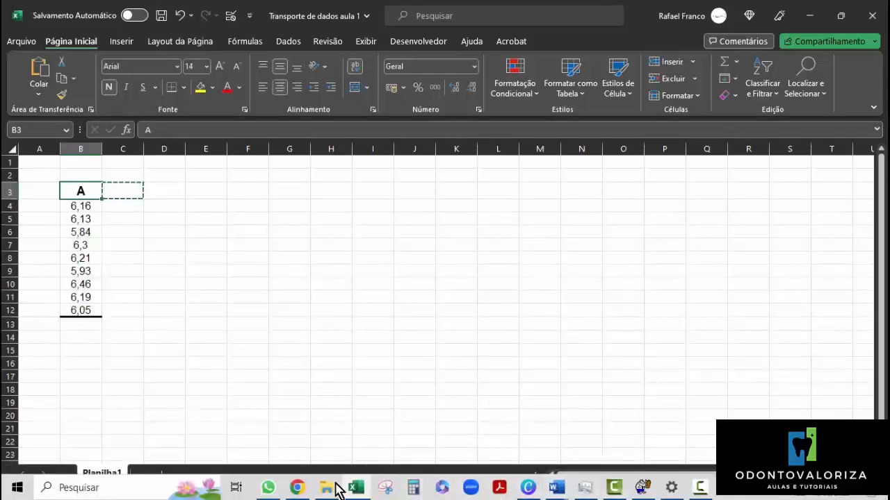
pyautogui.click(358, 490)
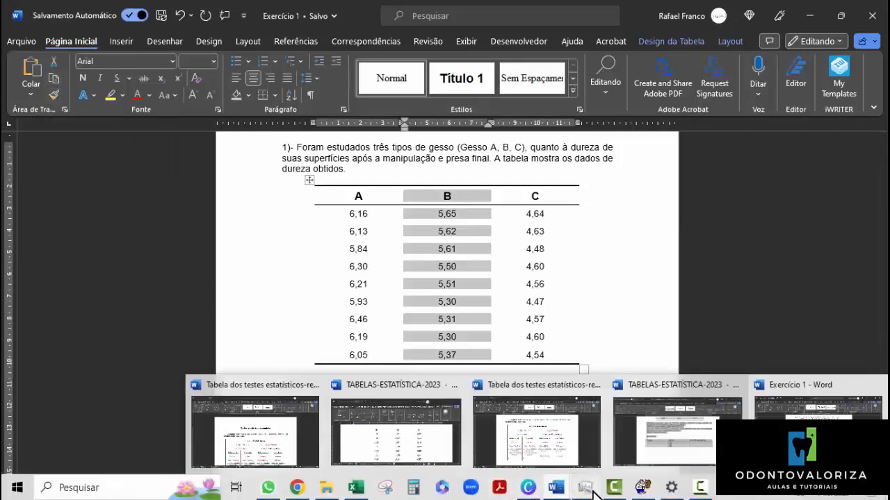
pyautogui.moveTo(526, 488)
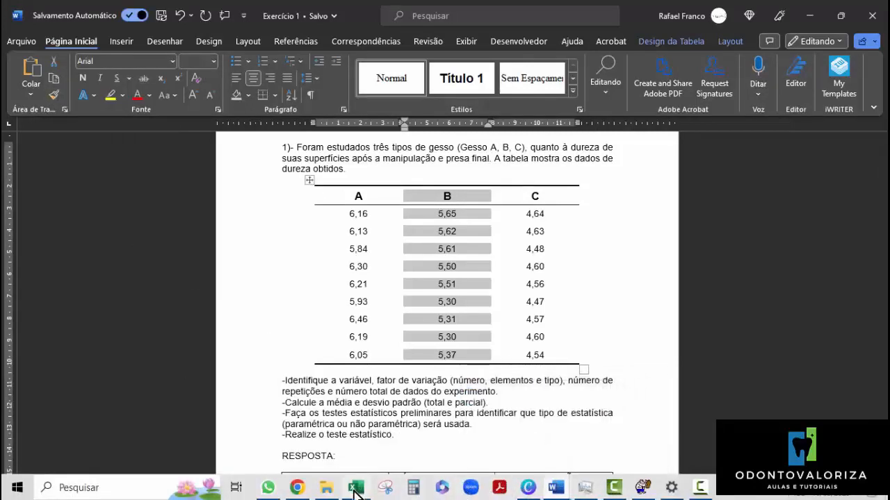
pyautogui.moveTo(356, 491)
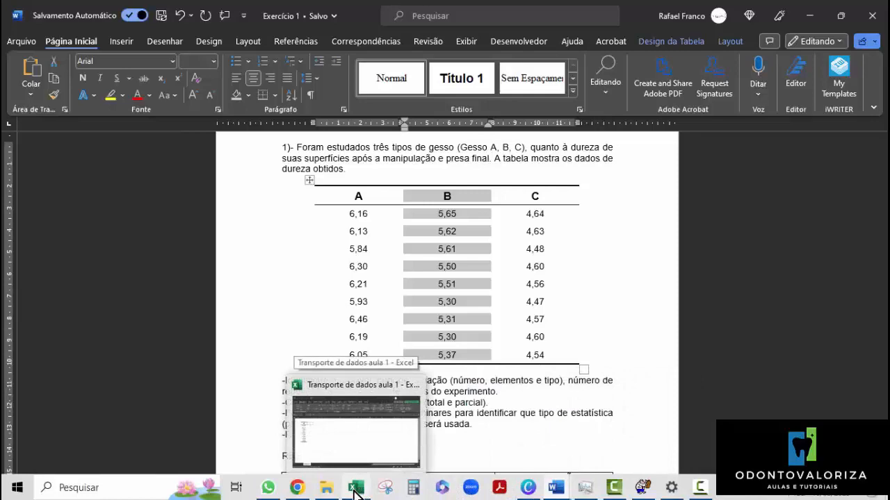
pyautogui.click(356, 491)
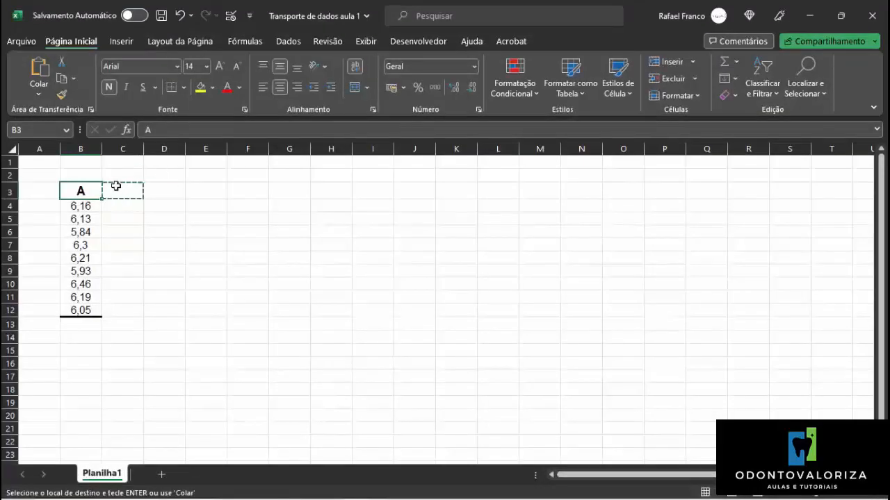
# Select cell C3 beside the pasted A column header and cancel the pending cell copy.
pyautogui.click(115, 186)
pyautogui.click(119, 223)
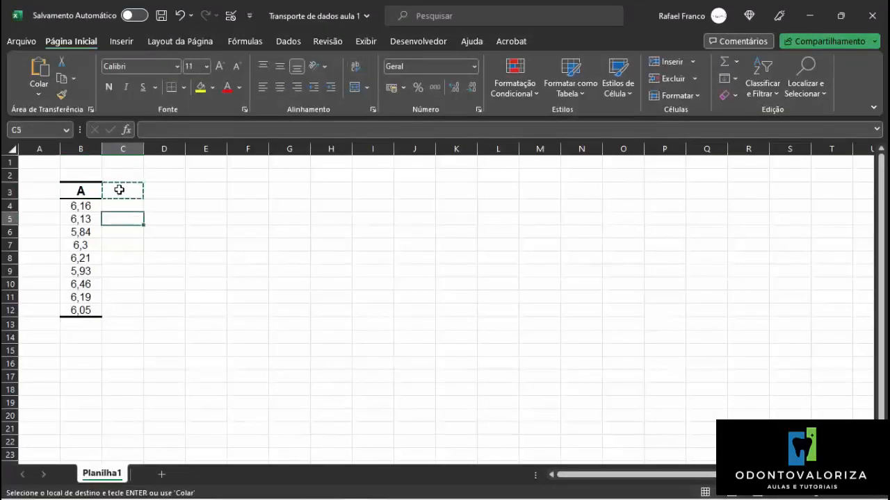
pyautogui.click(119, 190)
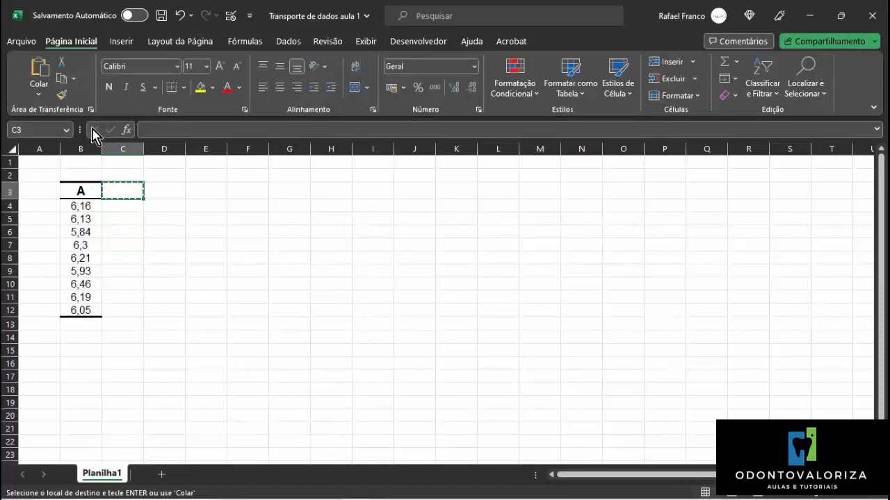
pyautogui.press('Escape')
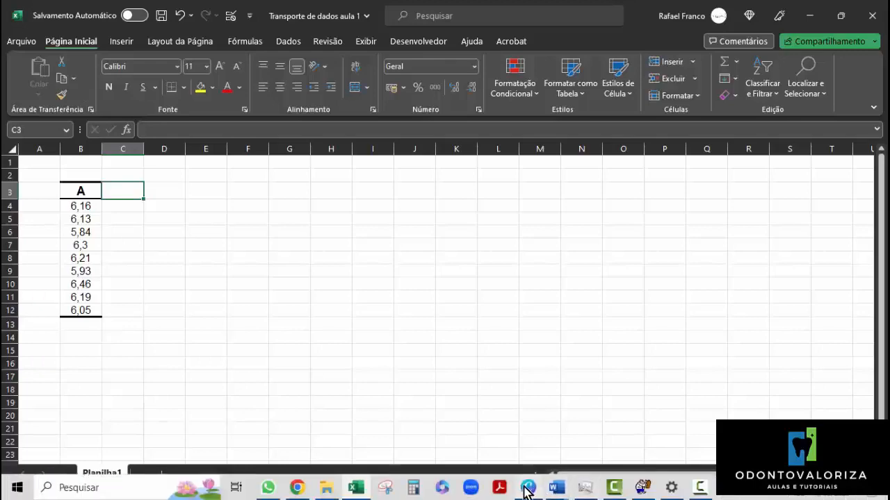
# Copy column B with its header from the Exercício 1 table in Word and paste it into Excel at cell C3.
pyautogui.click(549, 490)
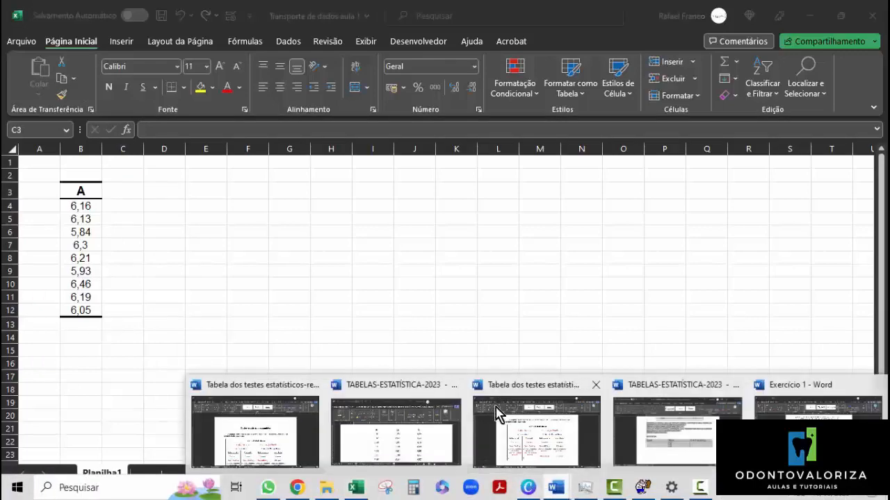
pyautogui.click(806, 403)
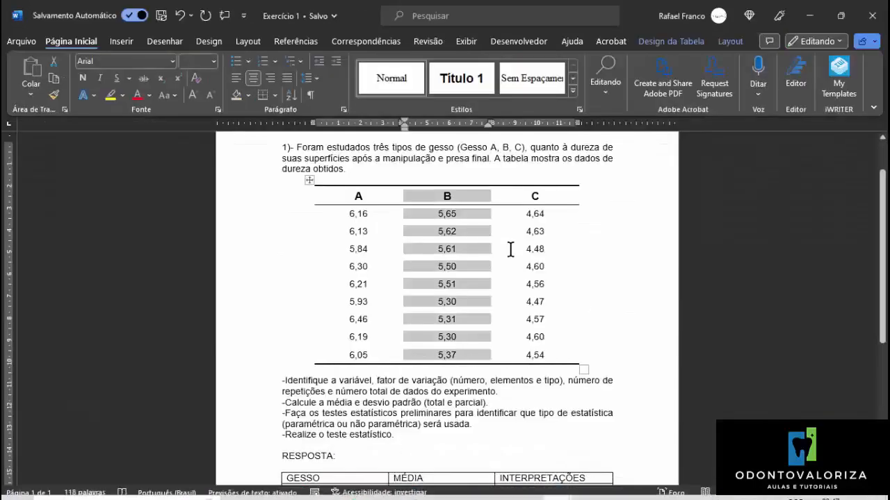
pyautogui.click(438, 198)
pyautogui.moveTo(449, 195); pyautogui.dragTo(455, 338)
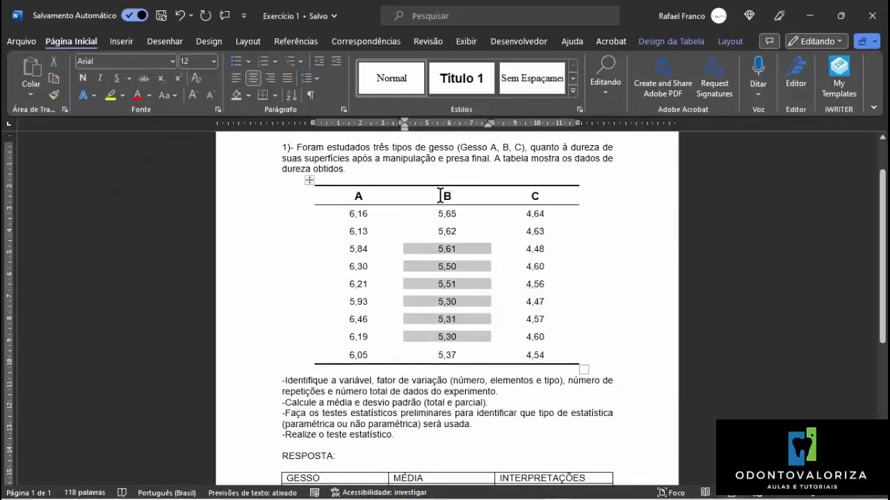
pyautogui.moveTo(452, 198); pyautogui.dragTo(471, 361)
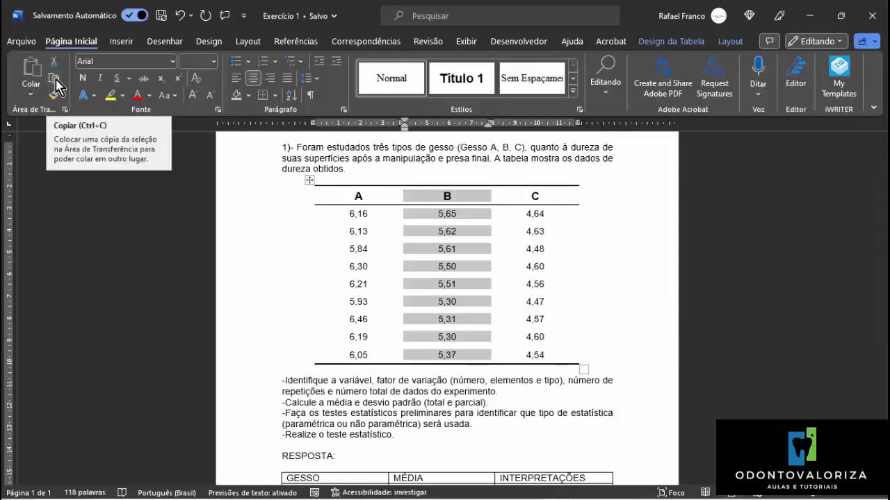
pyautogui.click(55, 79)
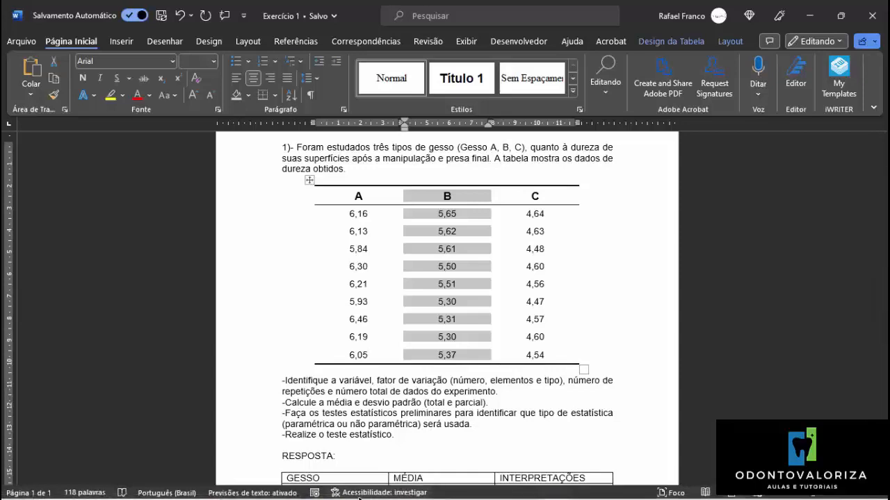
pyautogui.click(355, 491)
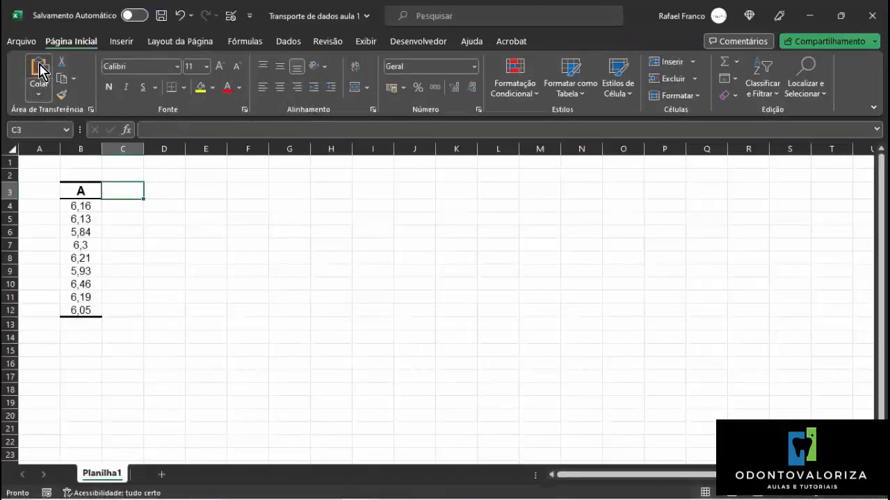
pyautogui.click(39, 70)
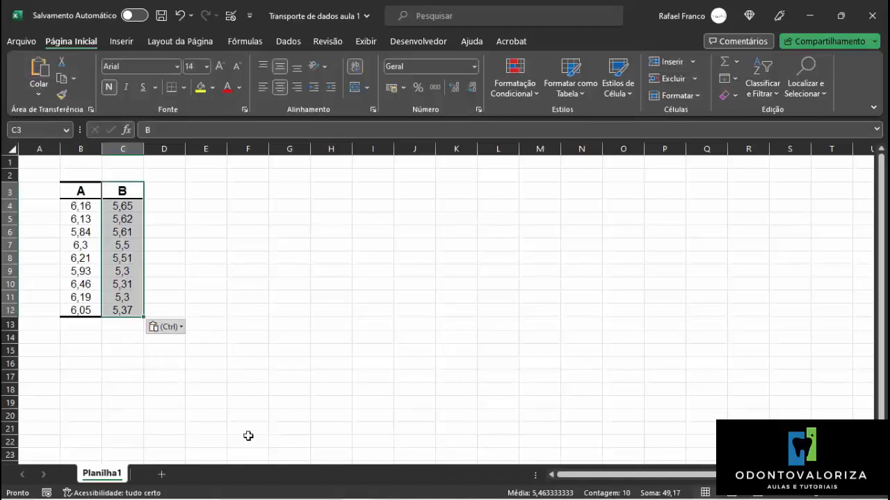
# Copy column C with its header from the Exercício 1 table in Word and paste it into Excel at cell D3.
pyautogui.click(555, 487)
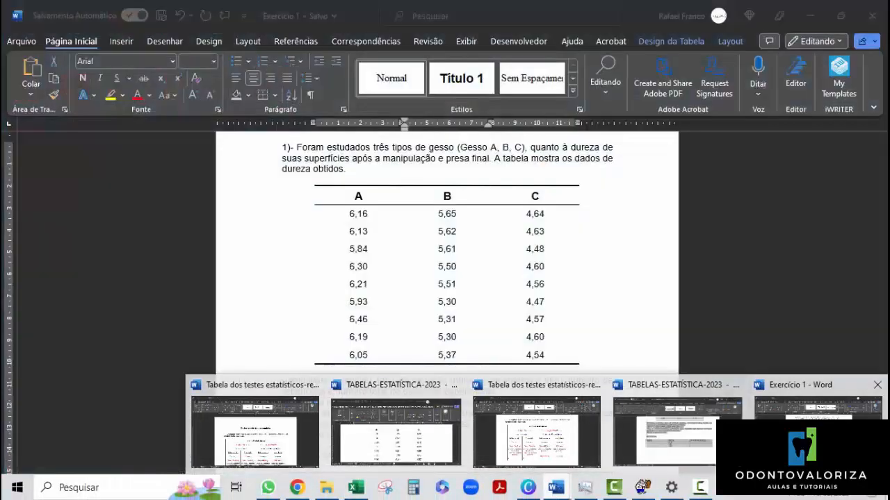
pyautogui.click(821, 389)
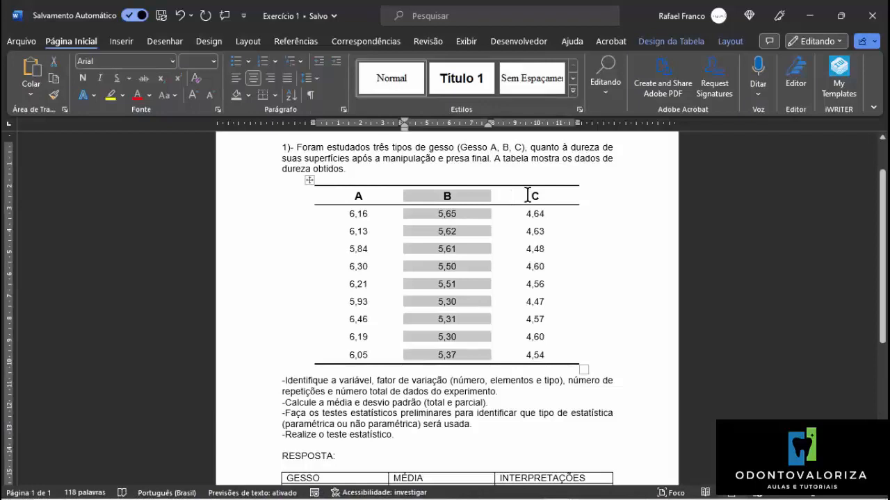
pyautogui.moveTo(529, 196); pyautogui.dragTo(558, 353)
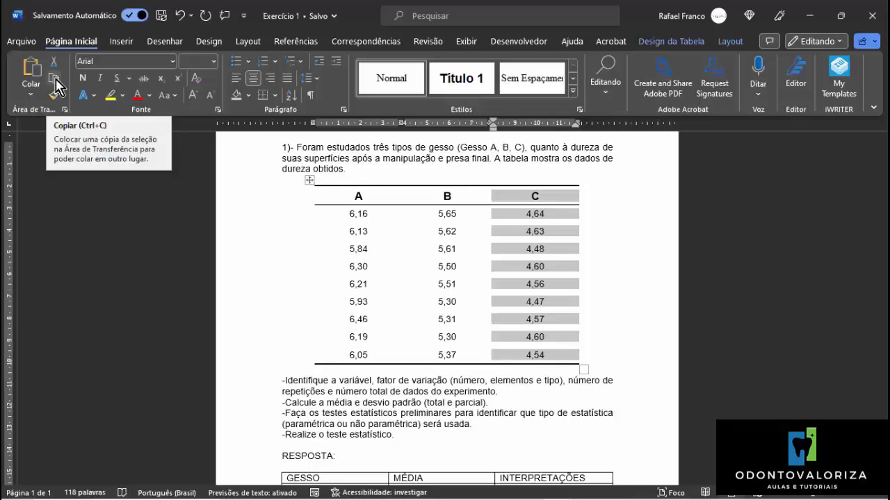
pyautogui.click(55, 86)
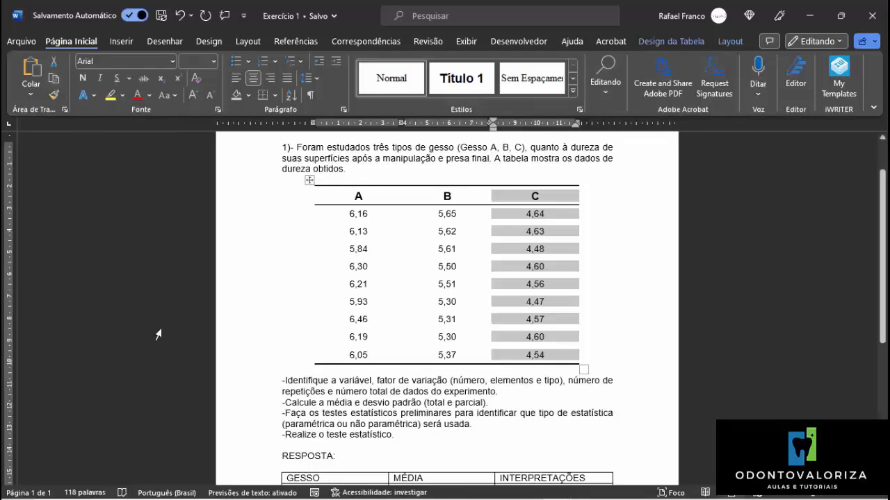
pyautogui.moveTo(535, 497)
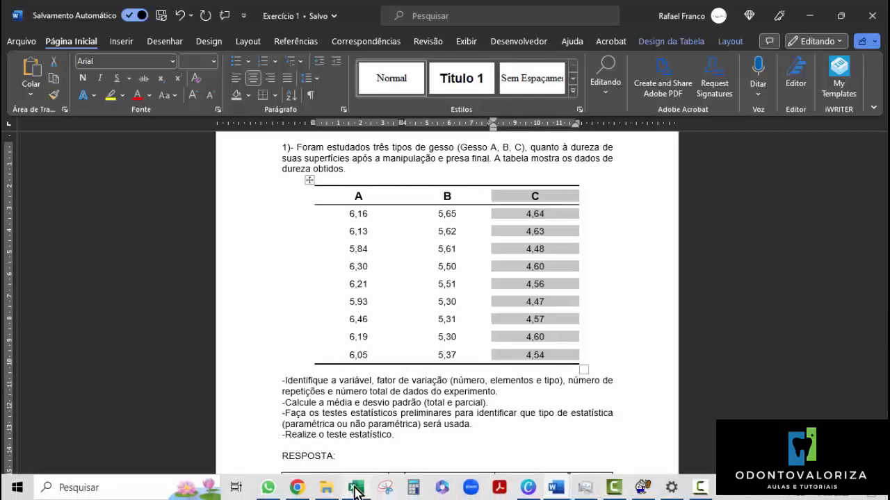
pyautogui.click(356, 490)
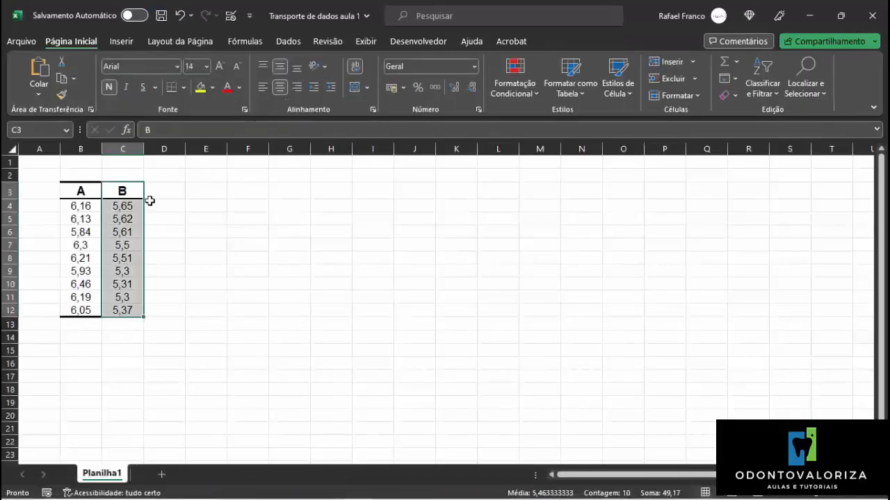
pyautogui.click(162, 187)
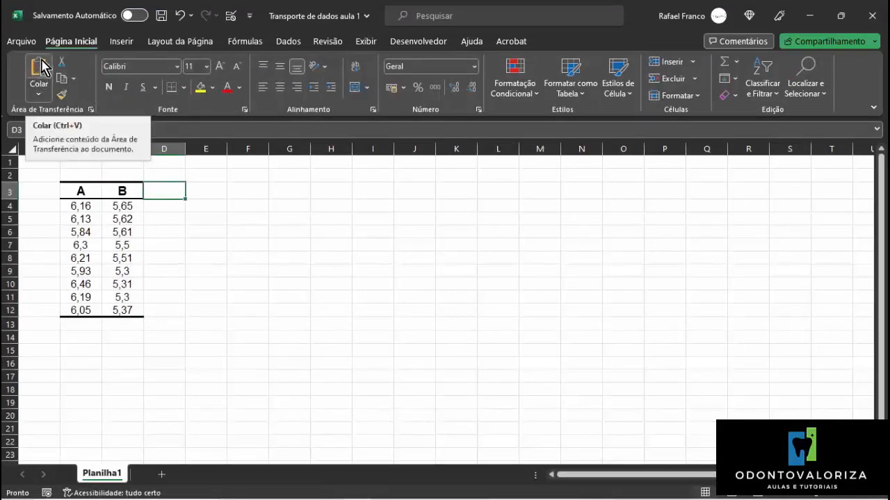
pyautogui.click(42, 67)
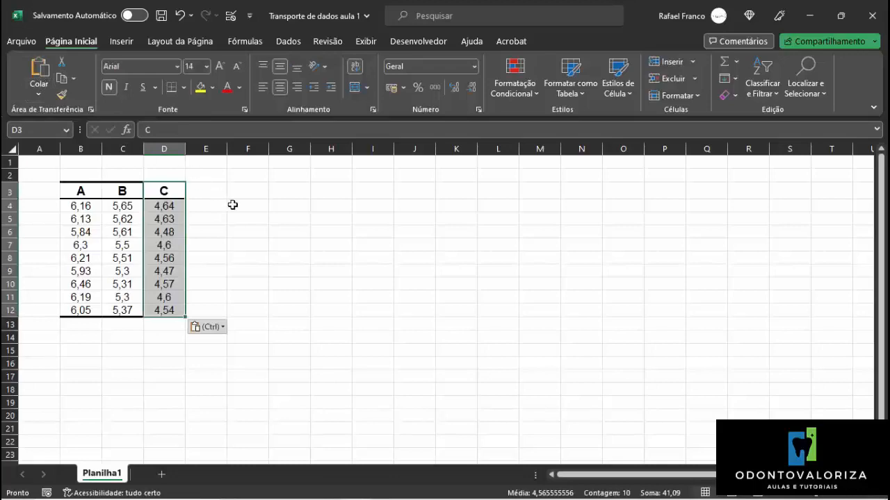
pyautogui.click(239, 205)
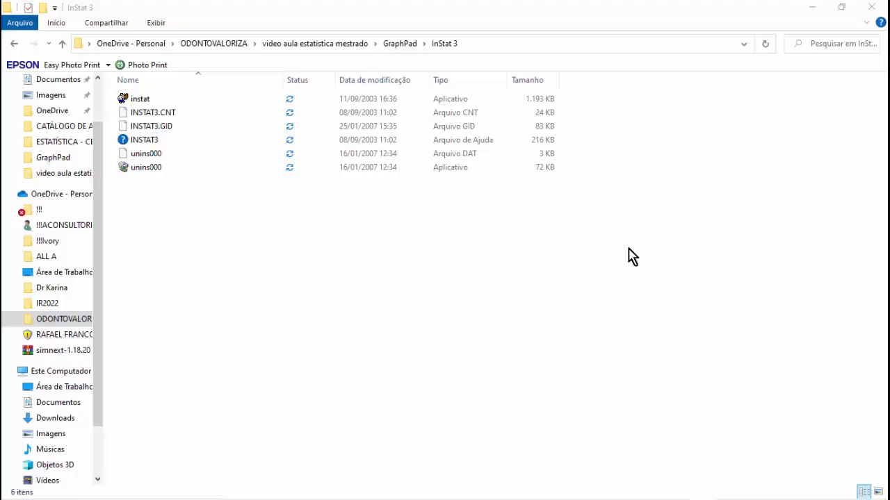
# Launch instat from the InStat 3 folder and proceed to data entry for comparing means with raw data.
pyautogui.click(143, 102)
pyautogui.click(144, 102)
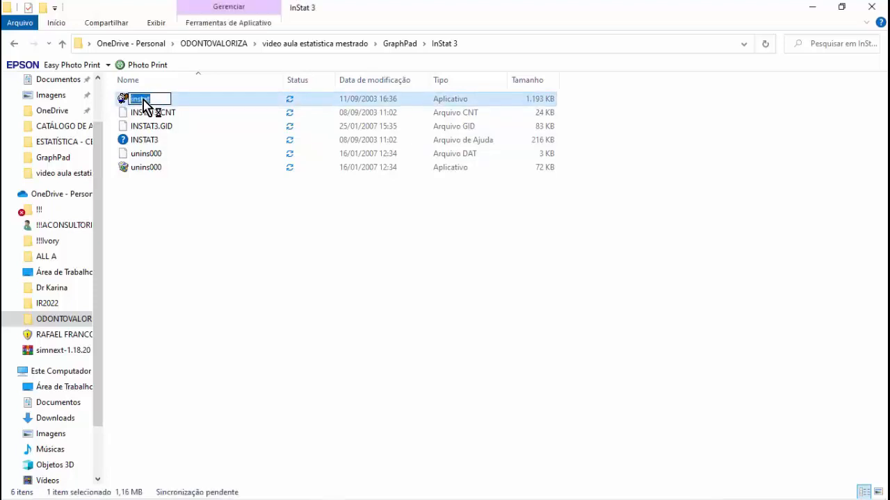
pyautogui.press('Escape')
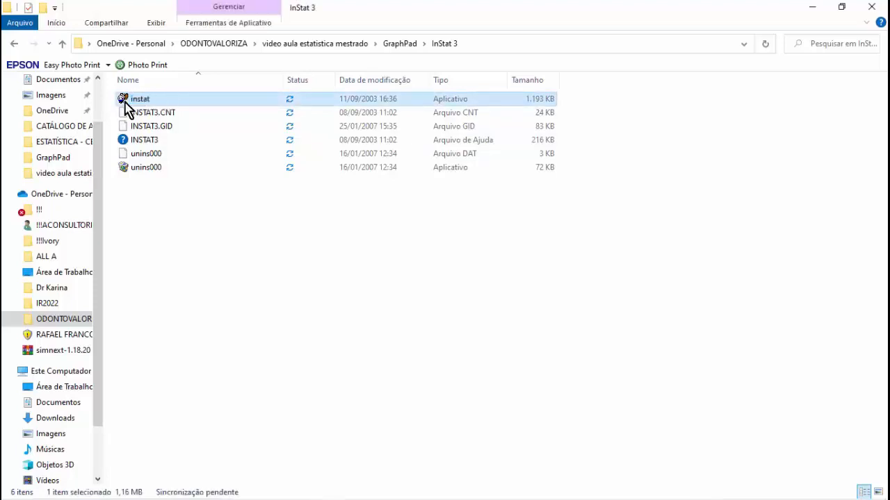
pyautogui.doubleClick(126, 104)
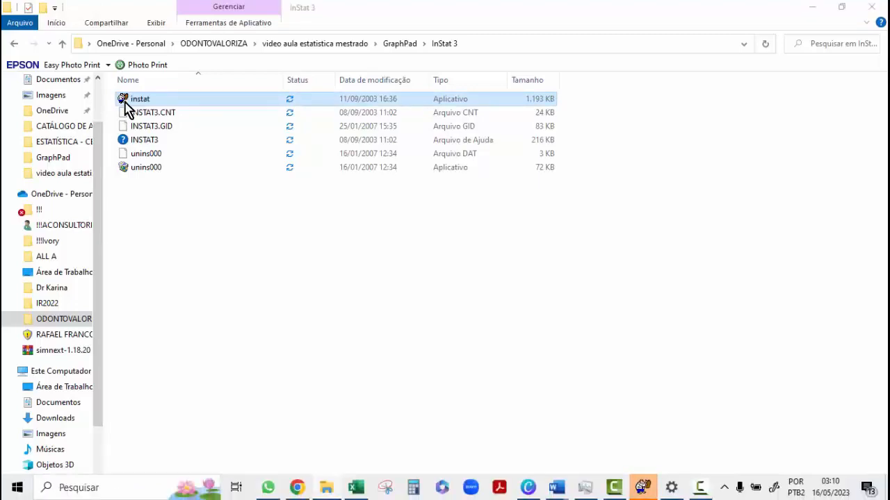
pyautogui.click(645, 490)
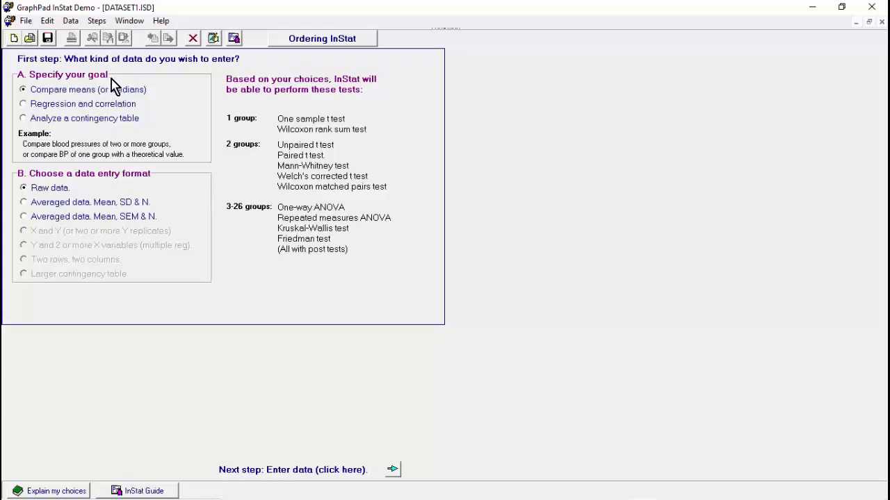
pyautogui.click(395, 474)
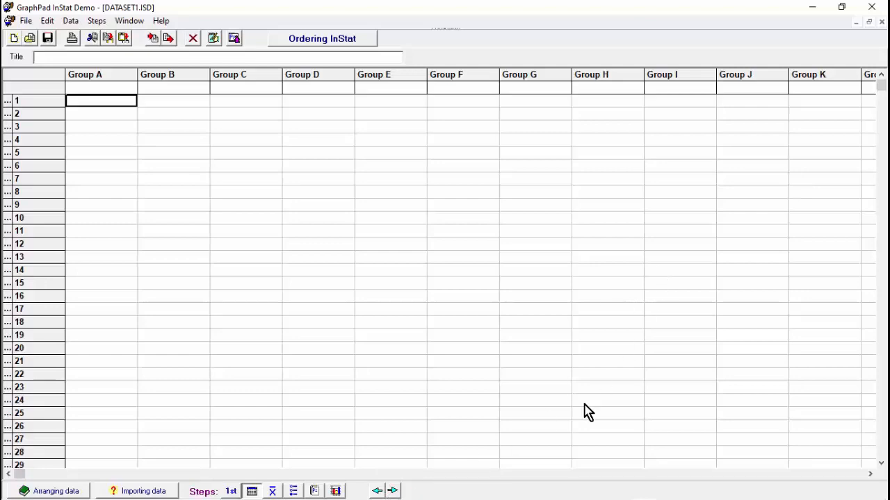
# Copy column A with its header, cells B3 to B12, in the Excel worksheet and return to GraphPad InStat.
pyautogui.moveTo(554, 499)
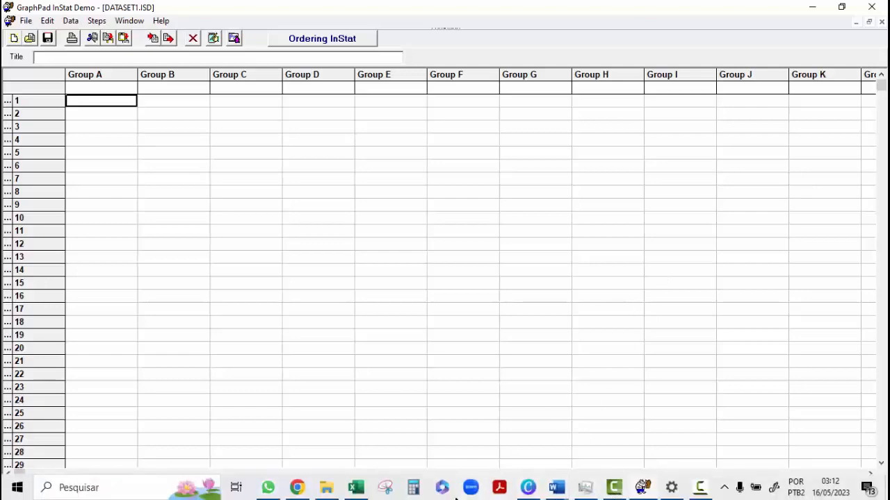
pyautogui.click(354, 489)
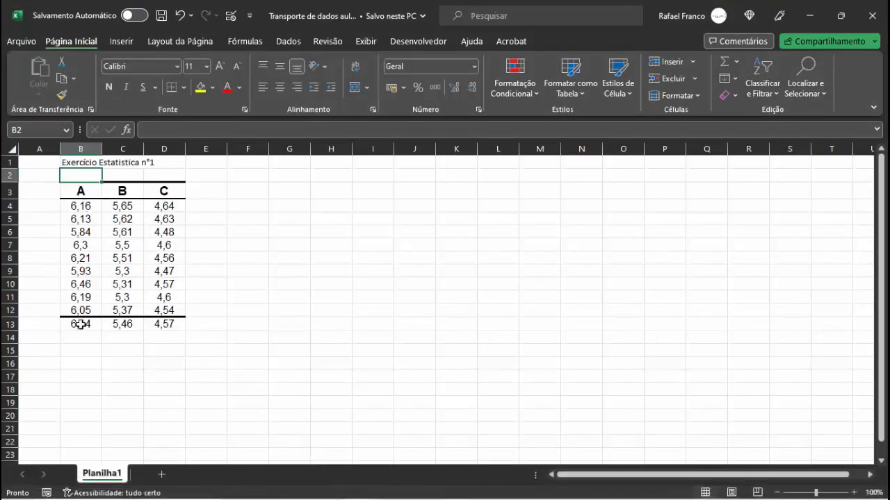
pyautogui.click(87, 191)
pyautogui.moveTo(87, 192); pyautogui.dragTo(83, 308)
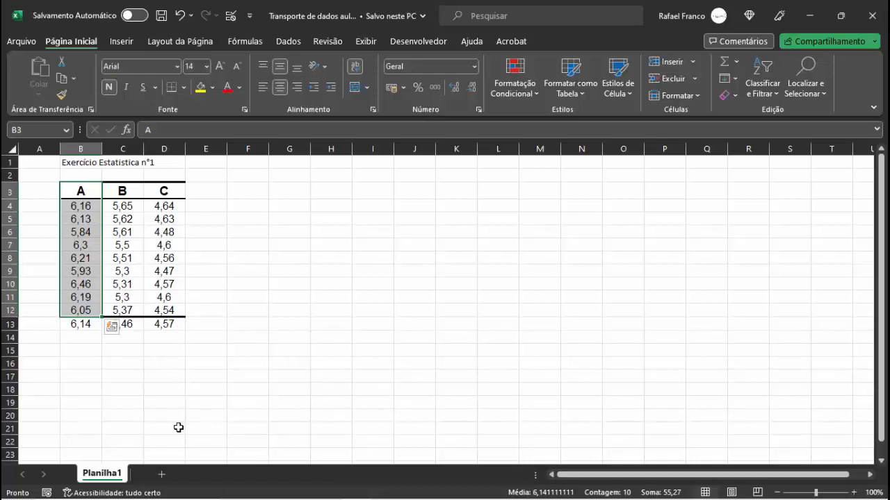
pyautogui.click(79, 191)
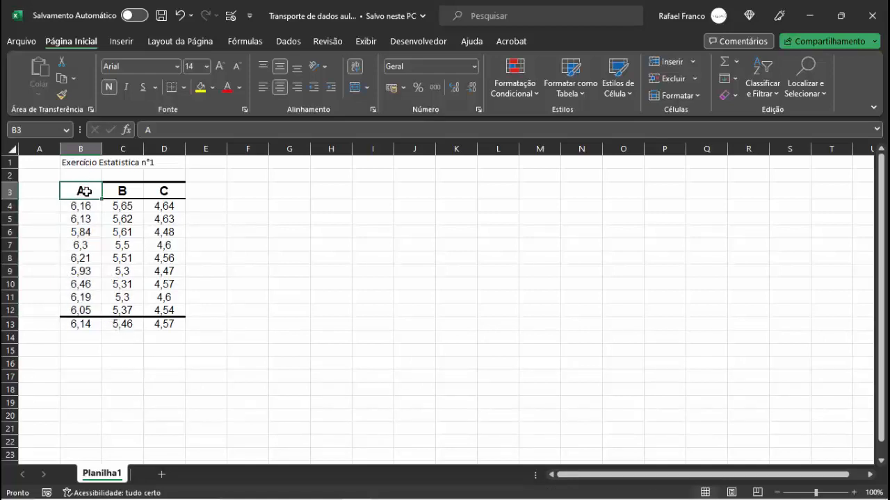
pyautogui.moveTo(87, 192); pyautogui.dragTo(96, 310)
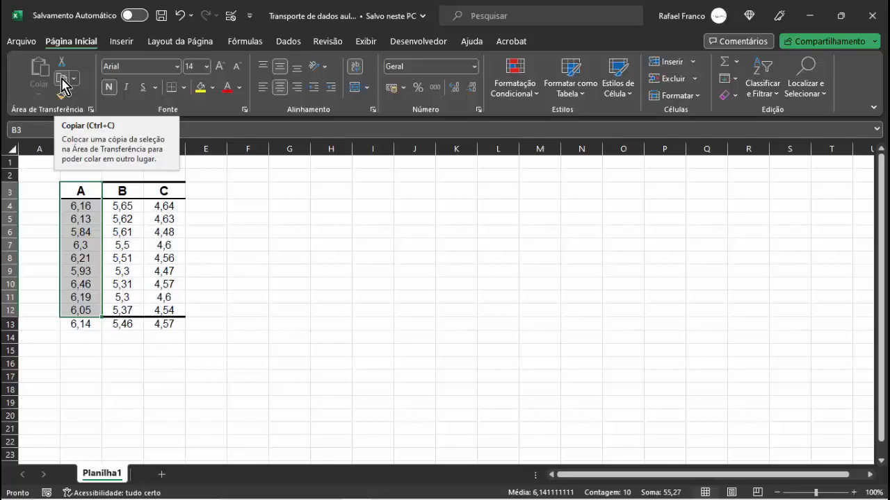
pyautogui.click(62, 84)
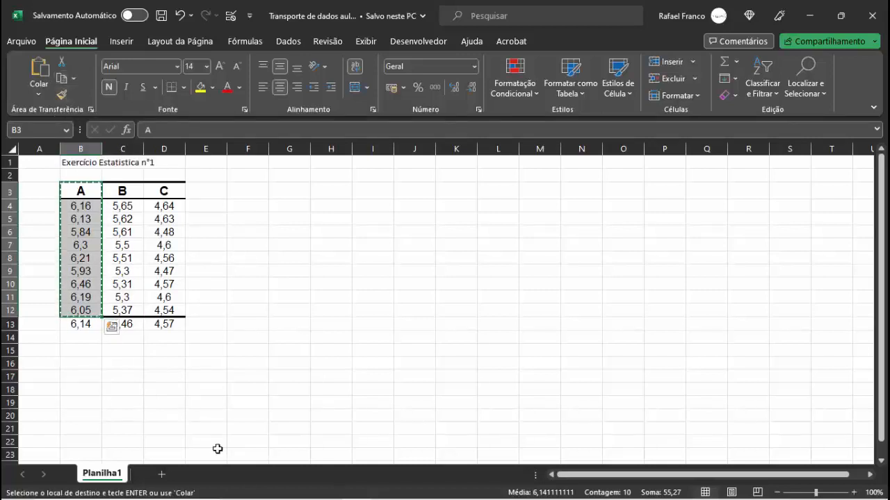
pyautogui.moveTo(486, 499)
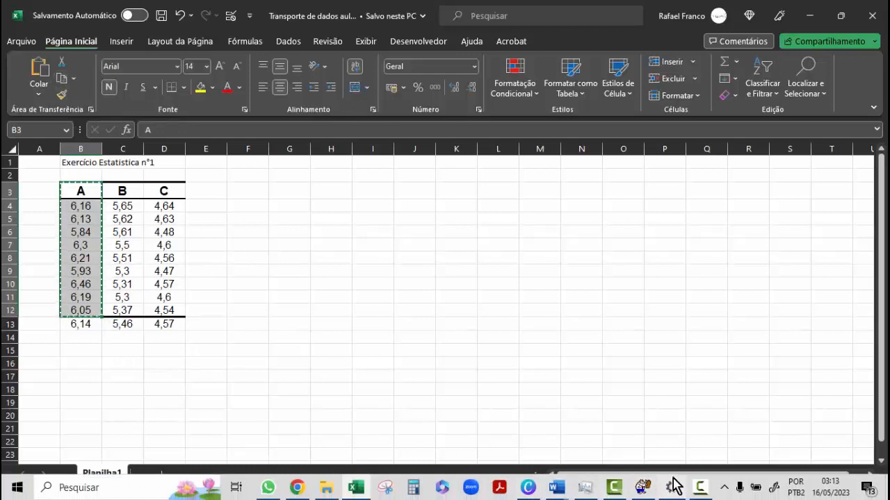
pyautogui.click(640, 487)
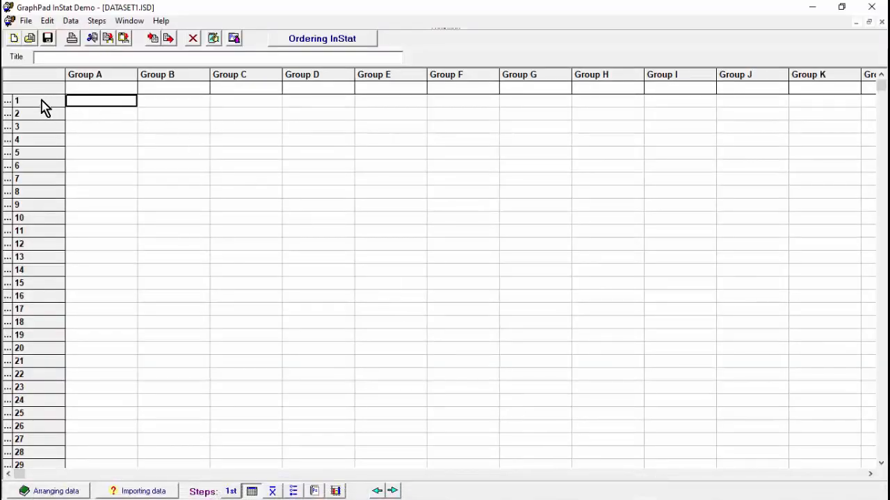
# Try to paste the copied column A at Group A's title cell, and delete all the data from the table.
pyautogui.click(90, 87)
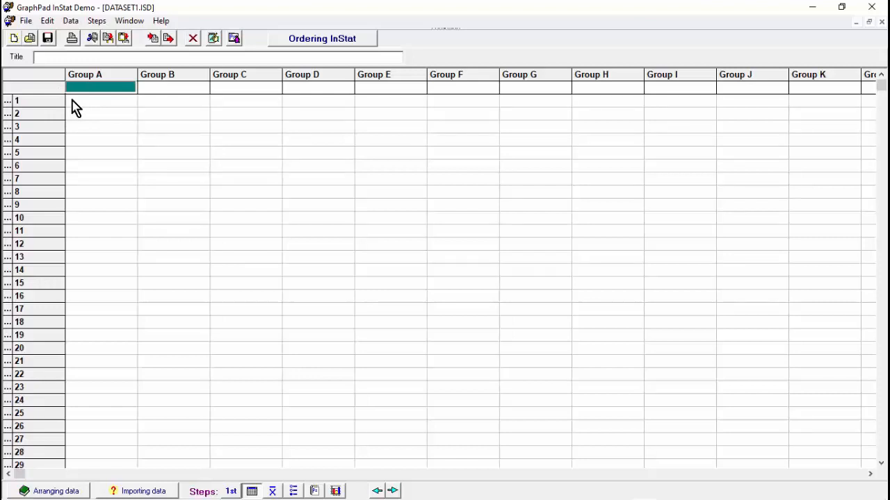
pyautogui.click(47, 22)
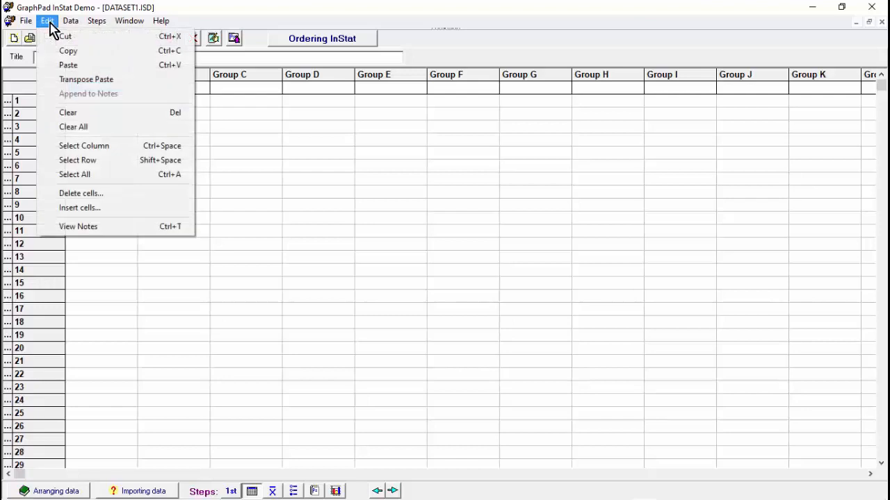
pyautogui.click(175, 72)
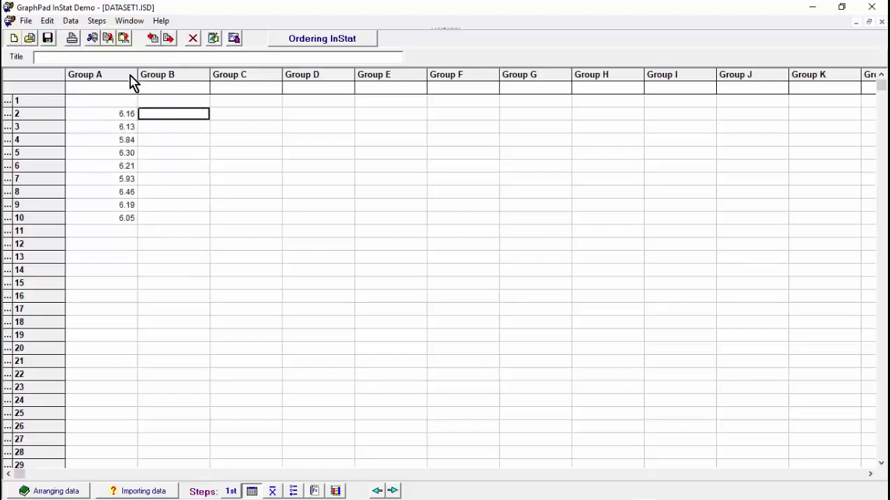
pyautogui.click(194, 40)
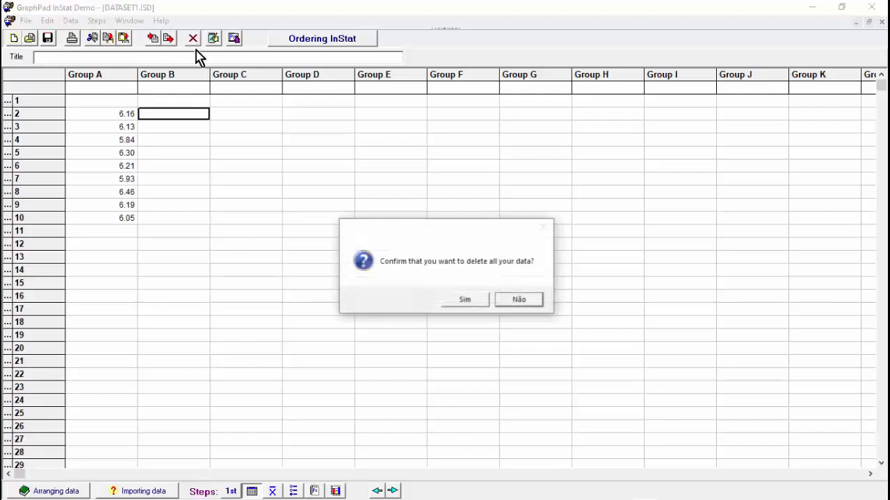
pyautogui.click(465, 300)
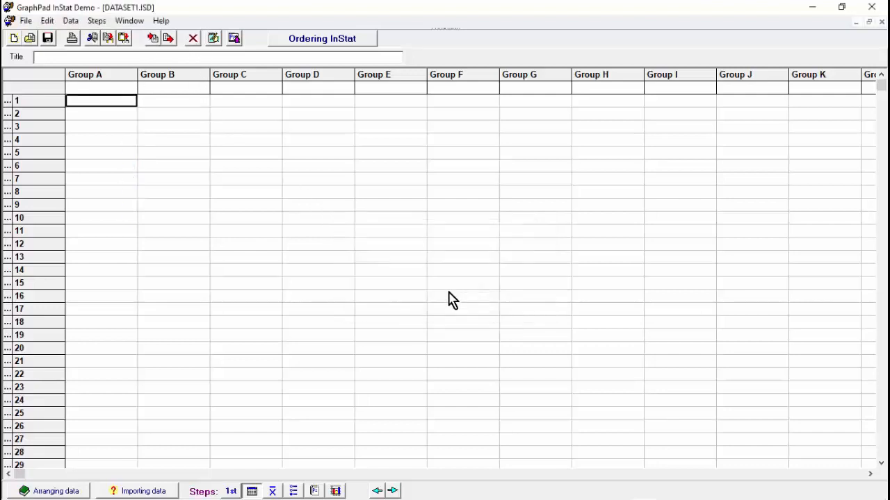
# Paste the copied column A into Group A, starting at its title cell so the header goes above row 1.
pyautogui.click(109, 87)
pyautogui.click(101, 89)
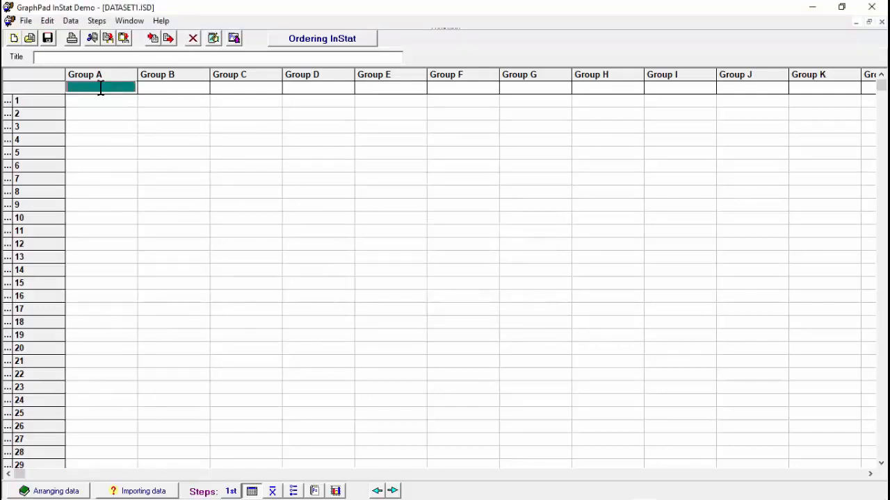
pyautogui.hotkey('ctrl', 'v')
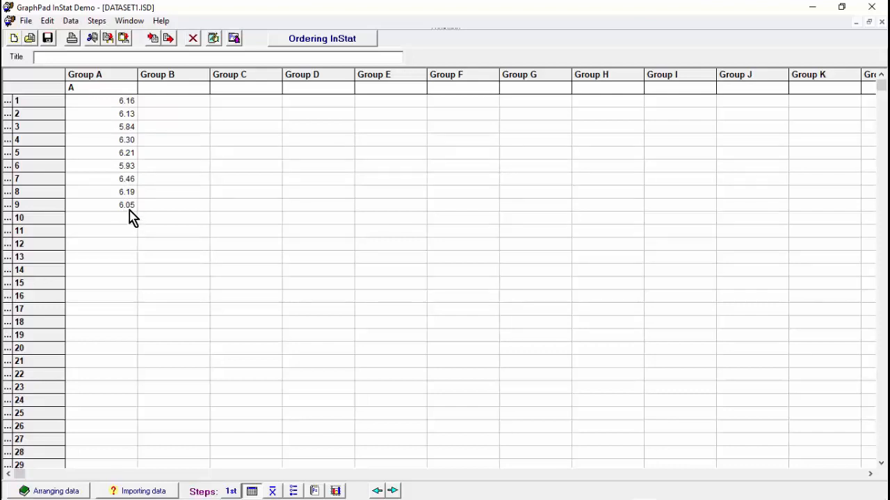
# Copy column B with its header, cells C3 to C12, in the Excel worksheet and return to GraphPad InStat.
pyautogui.moveTo(243, 499)
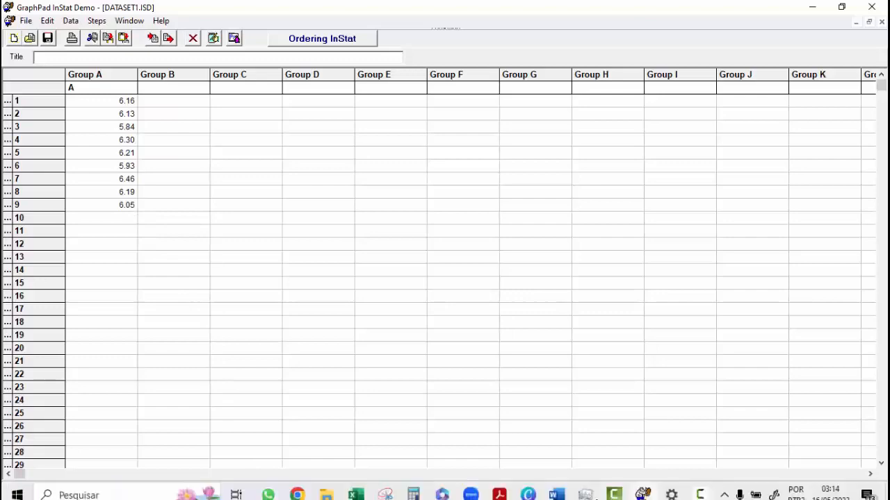
pyautogui.click(354, 489)
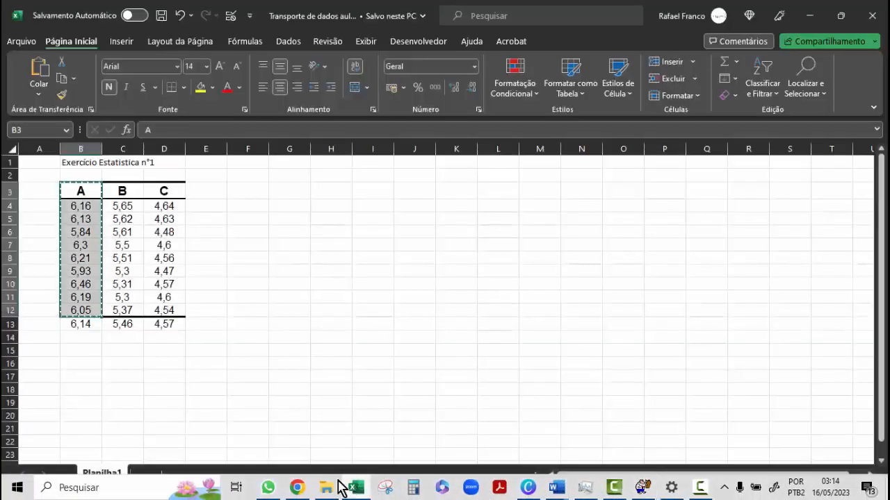
pyautogui.click(120, 190)
pyautogui.moveTo(124, 196); pyautogui.dragTo(142, 318)
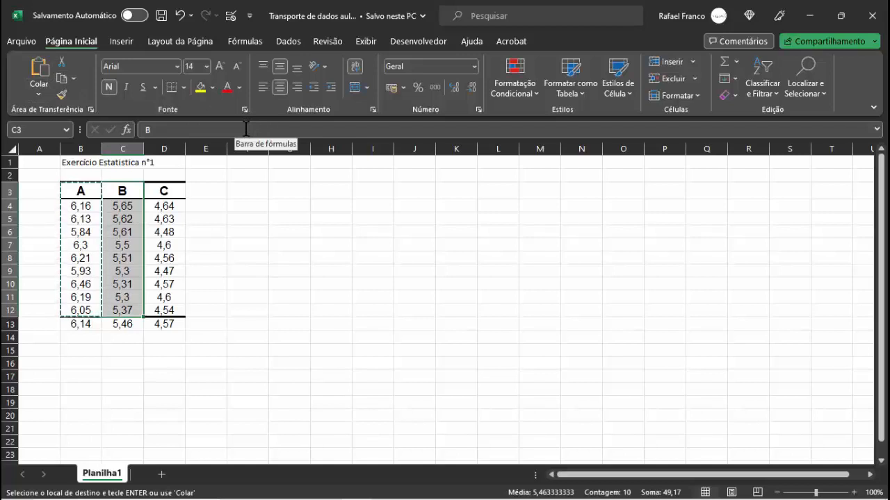
pyautogui.hotkey('ctrl', 'c')
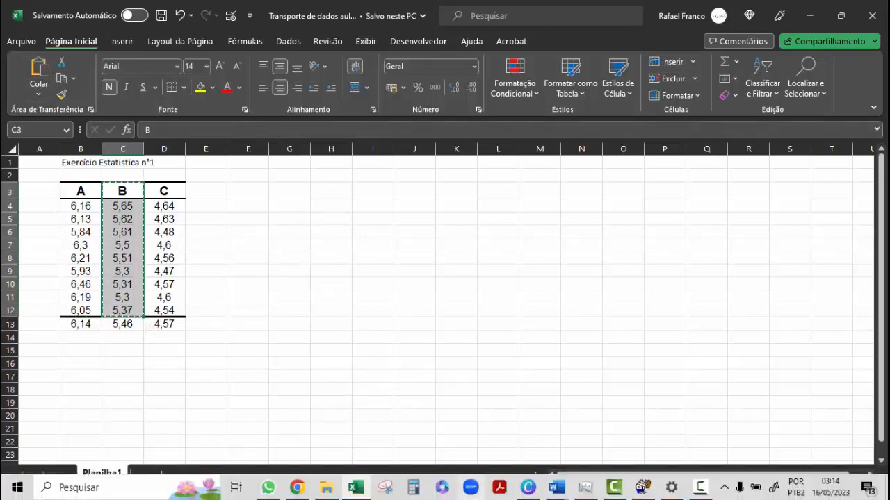
pyautogui.moveTo(589, 492)
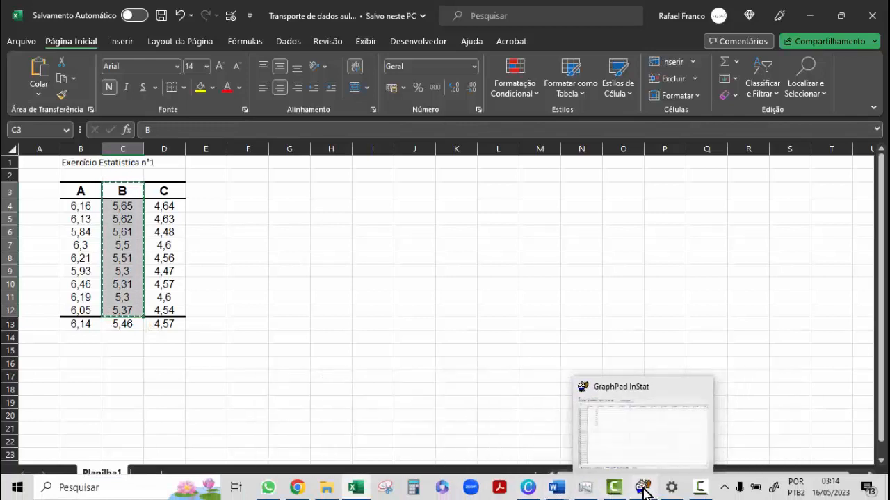
pyautogui.click(641, 488)
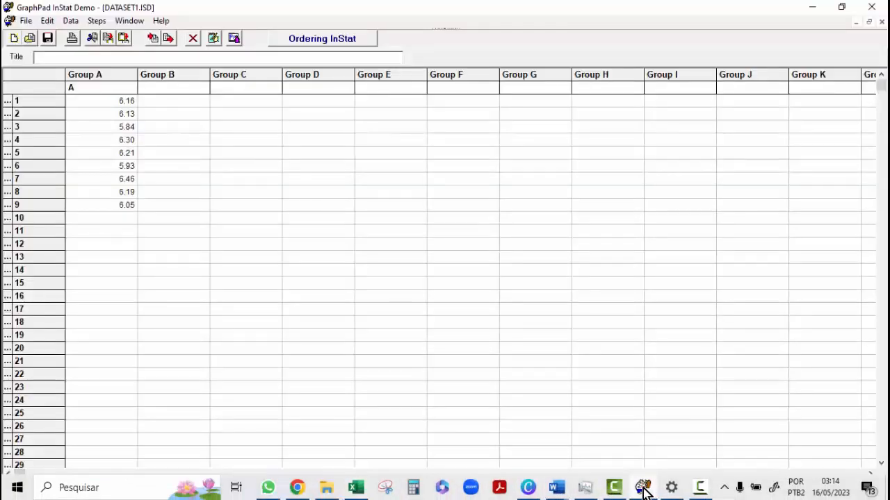
# Paste the copied column B into Group B, starting at its title cell so the header goes above row 1.
pyautogui.click(167, 90)
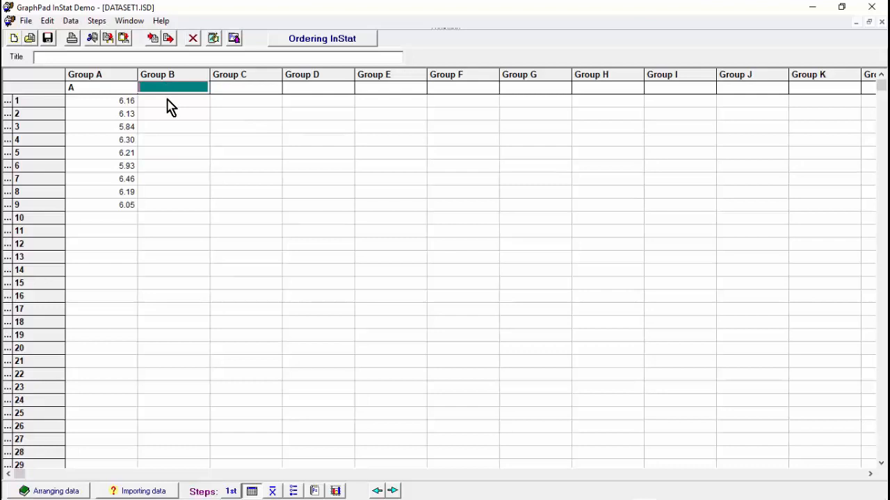
pyautogui.hotkey('ctrl', 'v')
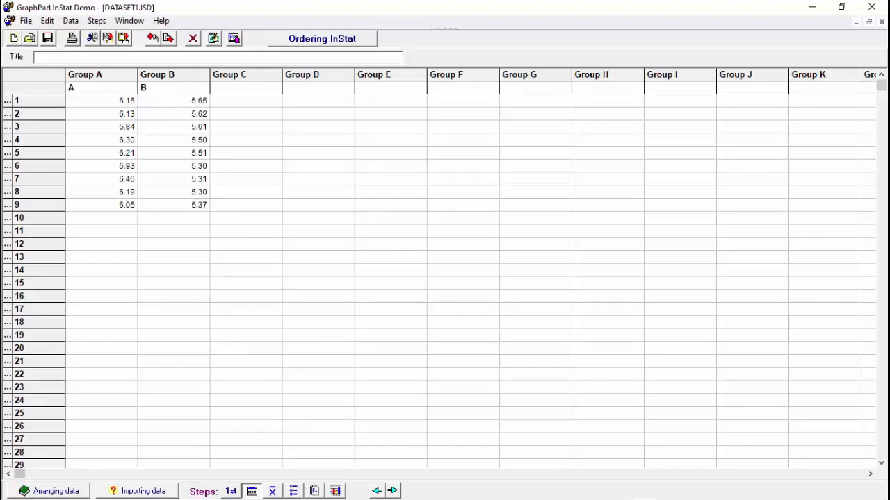
# Copy column C with its header, cells D3 to D12, from the Excel worksheet and paste it into InStat's Group C starting at the title cell.
pyautogui.moveTo(490, 498)
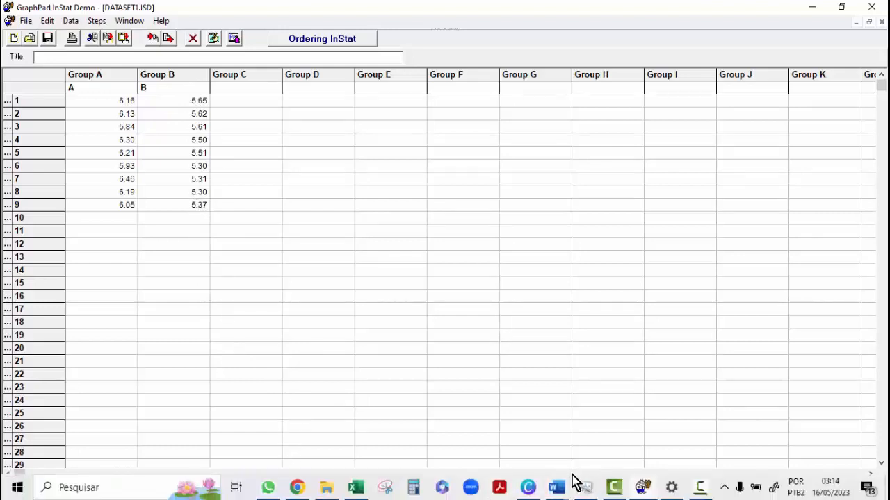
pyautogui.click(351, 490)
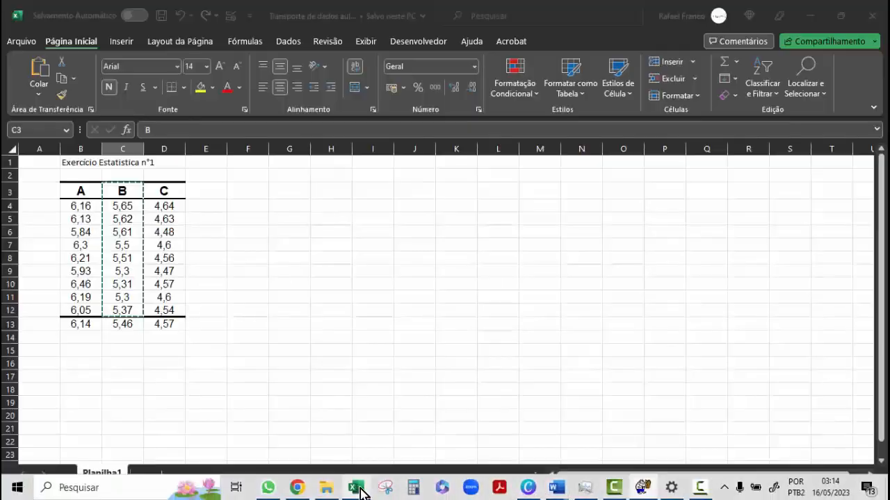
pyautogui.click(165, 193)
pyautogui.moveTo(168, 206); pyautogui.dragTo(178, 307)
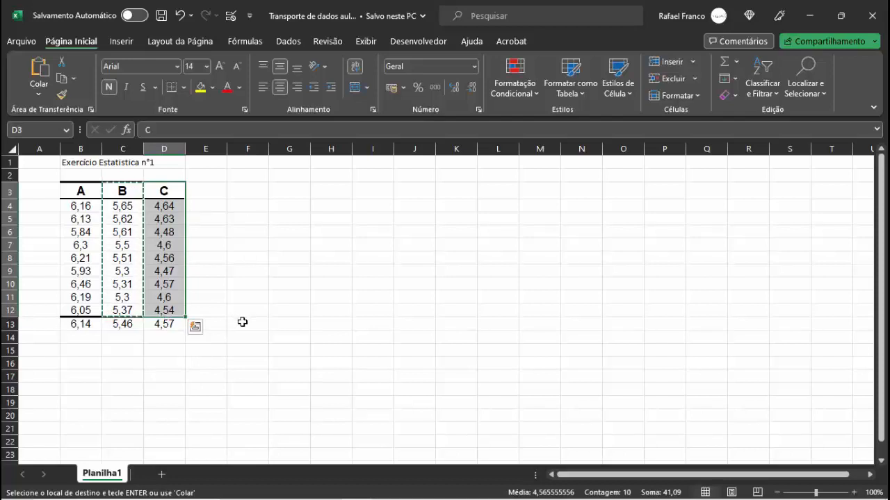
pyautogui.hotkey('ctrl', 'c')
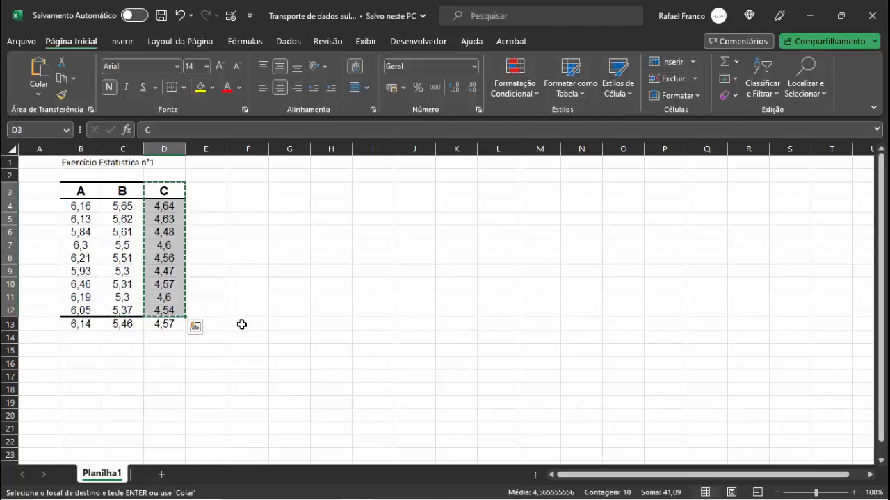
pyautogui.moveTo(312, 492)
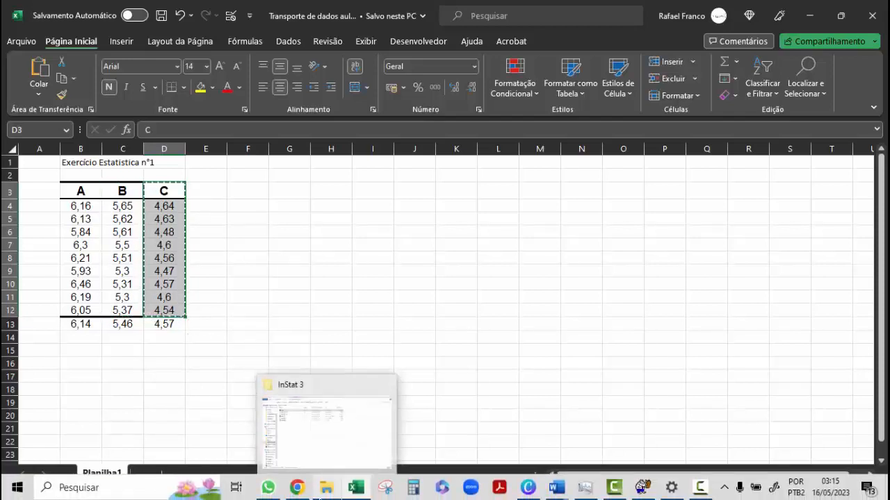
pyautogui.click(642, 487)
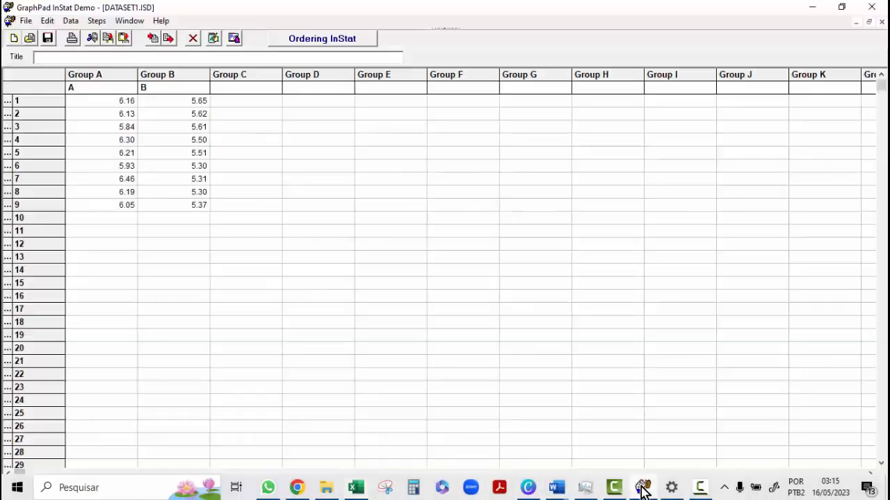
pyautogui.click(243, 89)
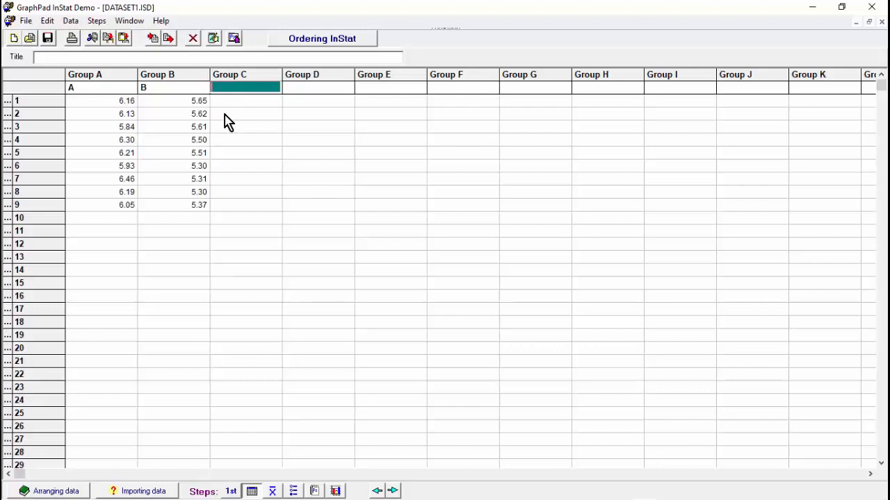
pyautogui.hotkey('ctrl', 'v')
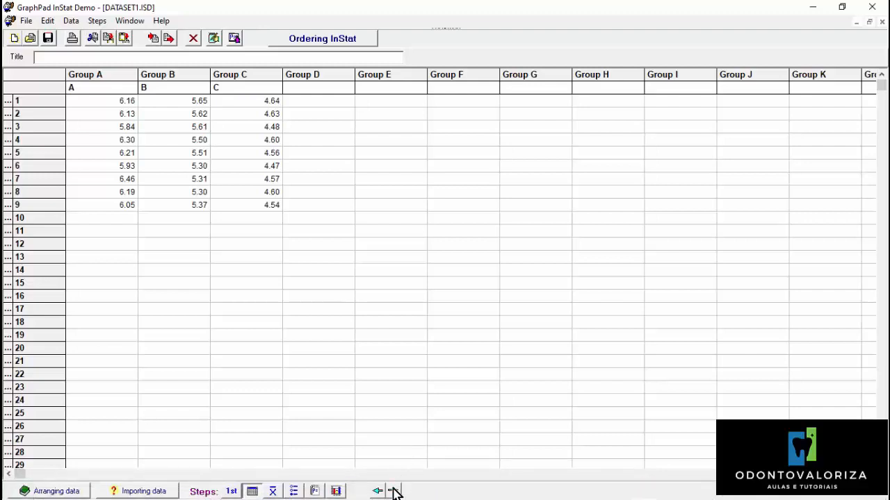
# Display the summary statistics with the normality test for the three groups, and consult the "Testes Estatísticos" diagram in Word before returning to InStat.
pyautogui.click(392, 491)
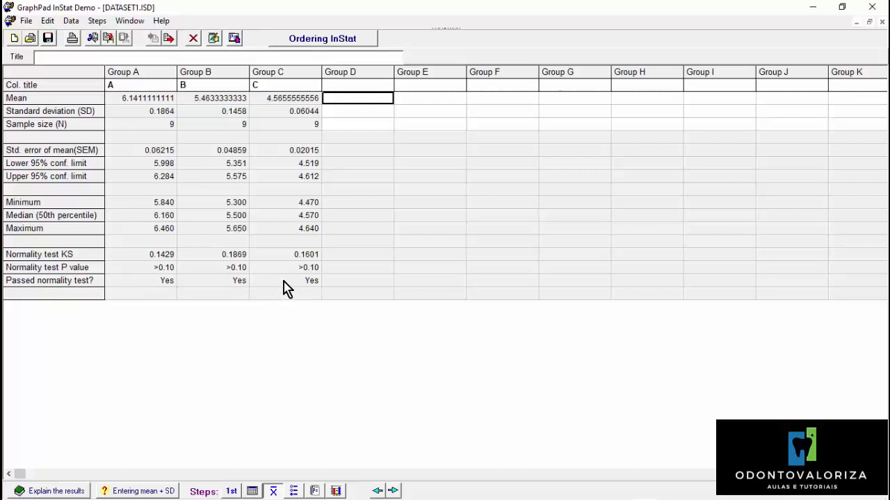
pyautogui.moveTo(474, 496)
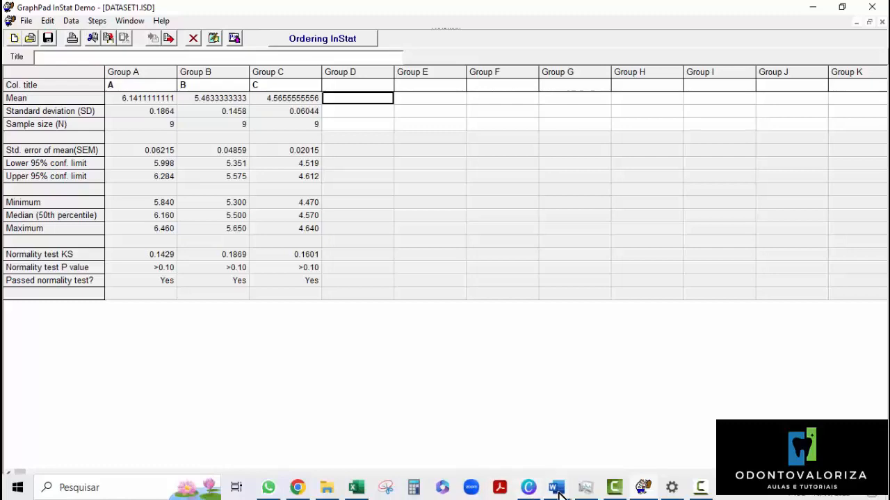
pyautogui.moveTo(562, 484)
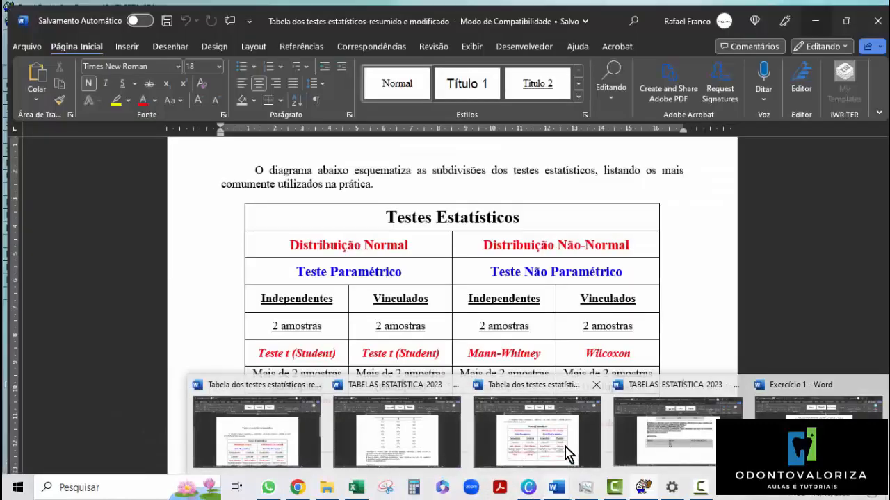
pyautogui.click(565, 456)
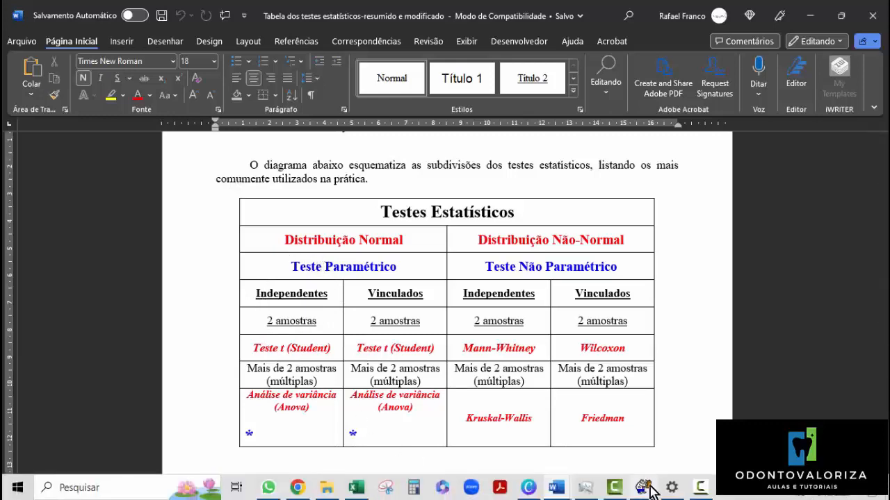
pyautogui.click(648, 486)
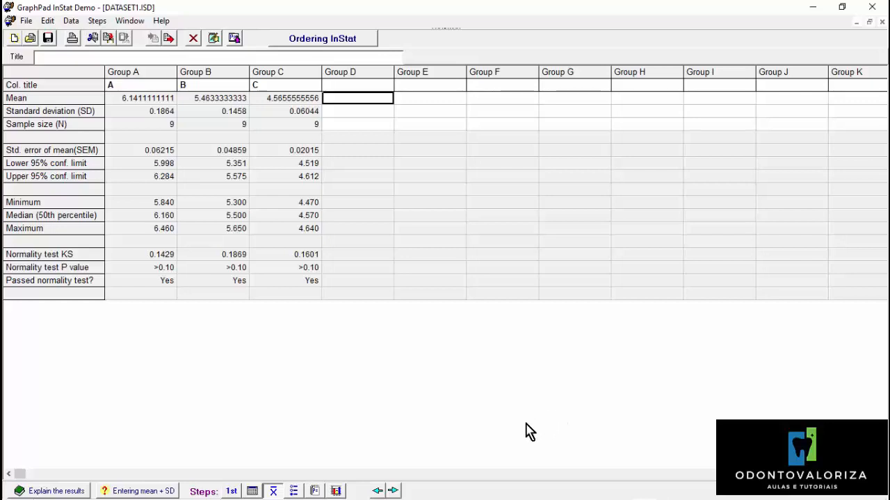
# Run an ordinary parametric one-way ANOVA on all columns with the Tukey post test, and examine the P value sentence in the report.
pyautogui.click(394, 492)
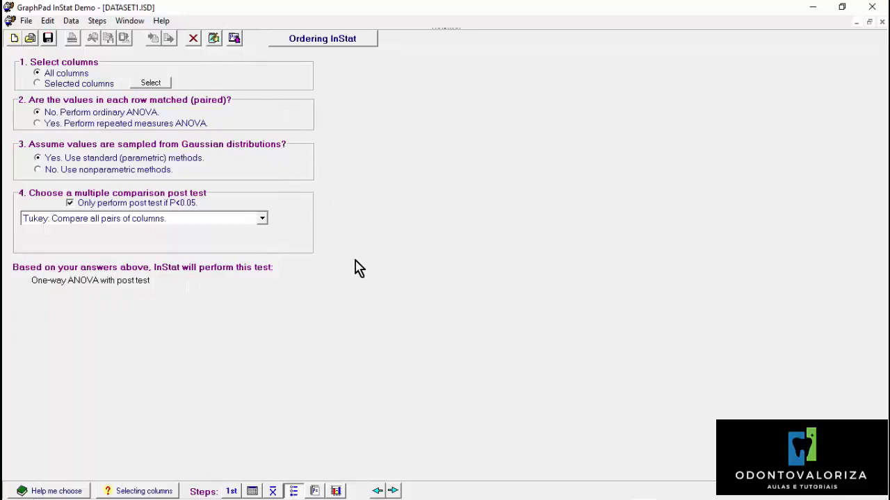
pyautogui.click(394, 491)
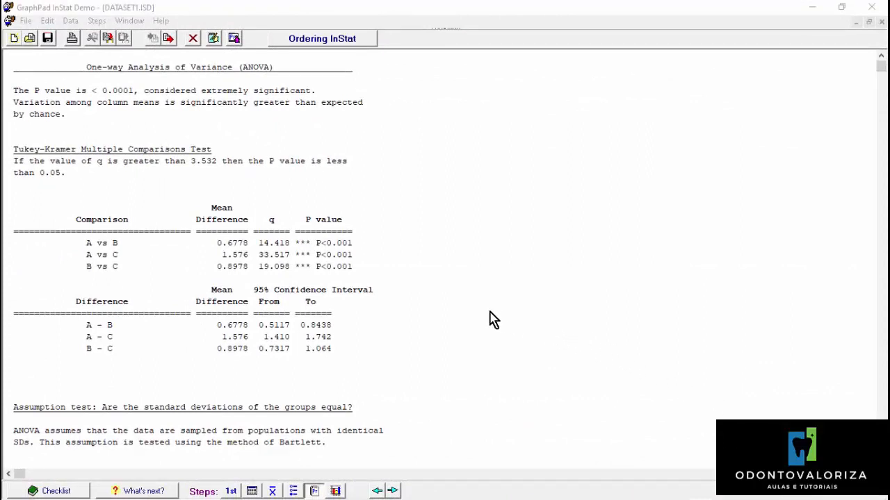
pyautogui.click(9, 96)
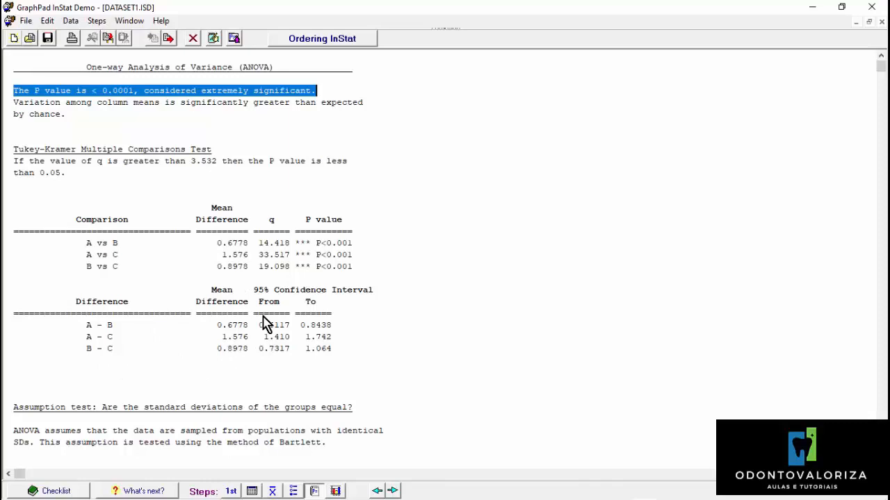
pyautogui.click(392, 293)
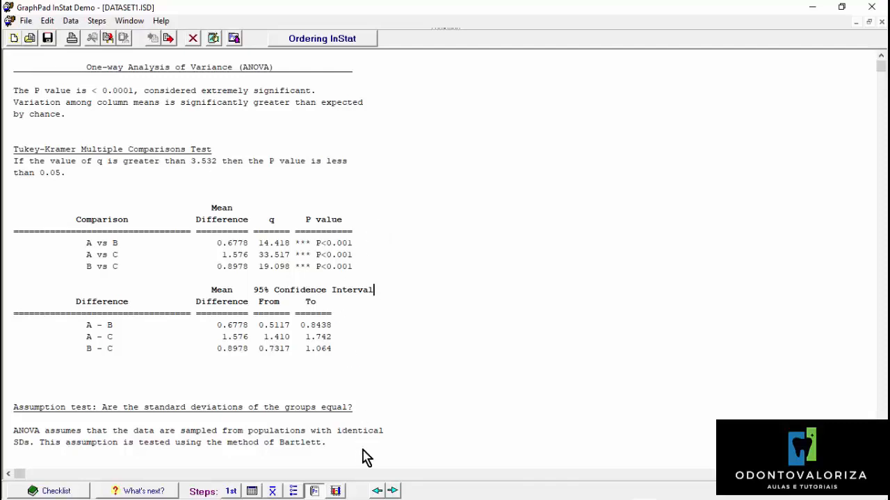
# Search Windows for "ferramenta de captura".
pyautogui.moveTo(409, 498)
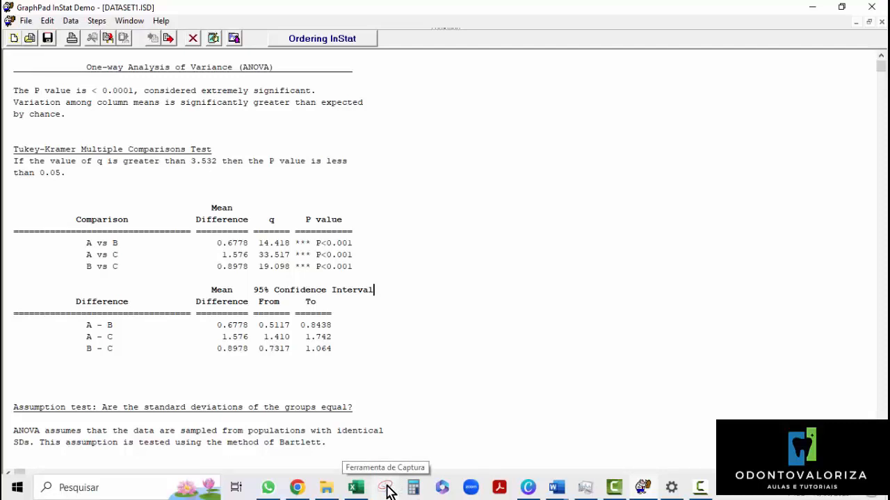
pyautogui.click(125, 484)
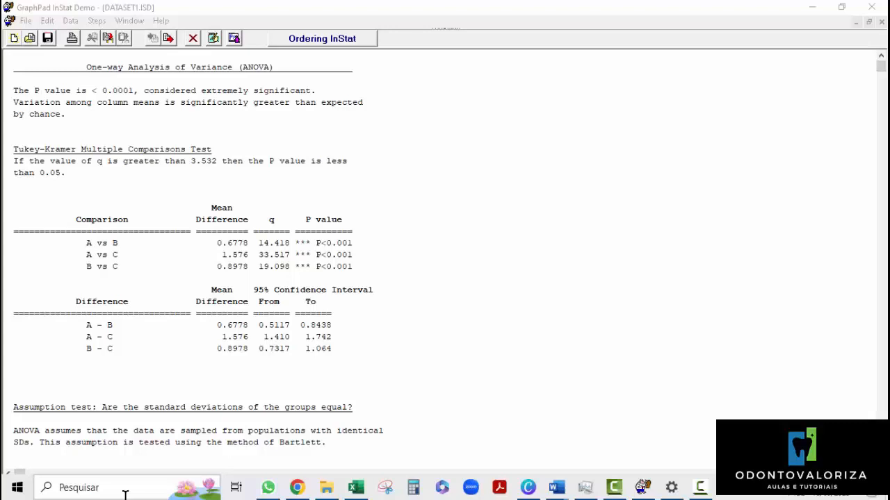
pyautogui.click(125, 487)
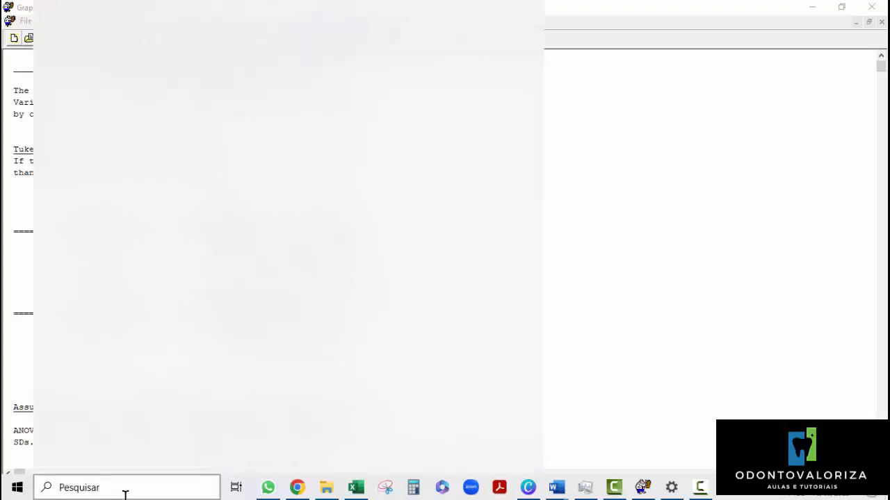
pyautogui.write('ferr')
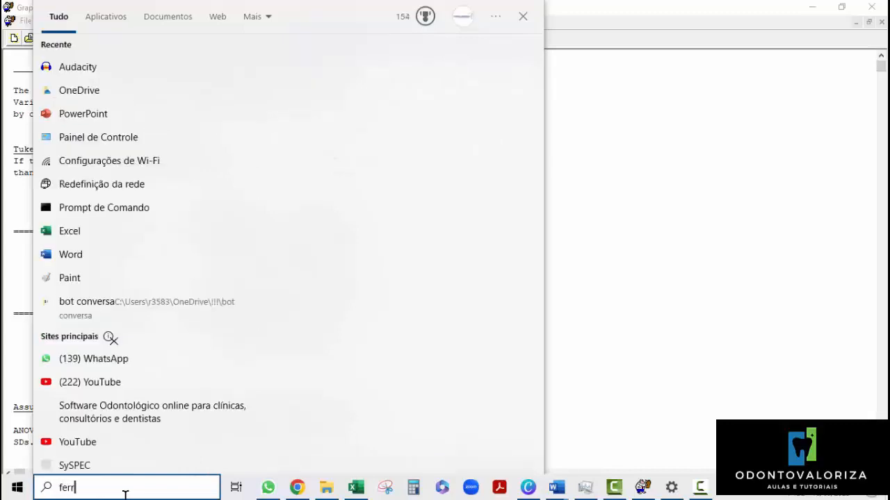
pyautogui.write('amenta d')
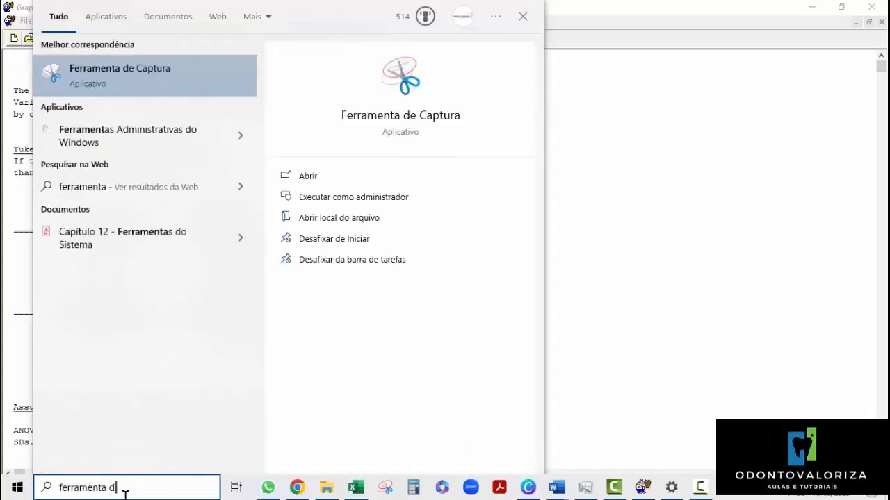
pyautogui.write('e captur')
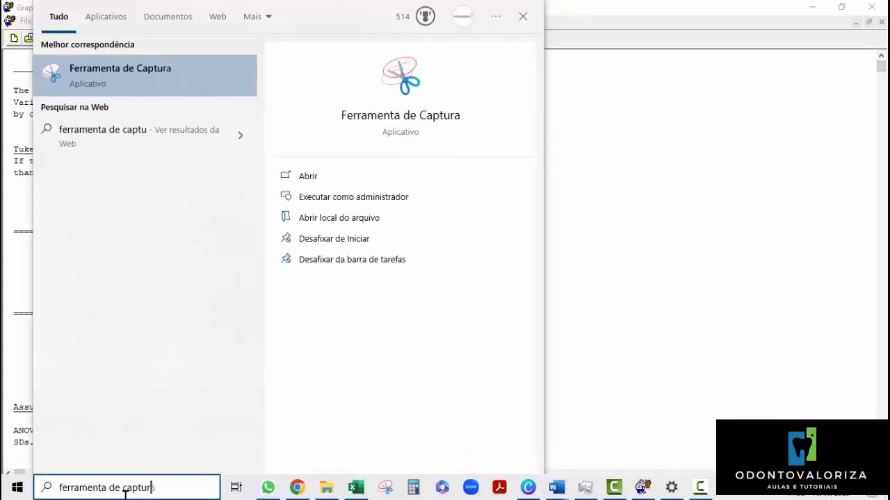
pyautogui.write('a')
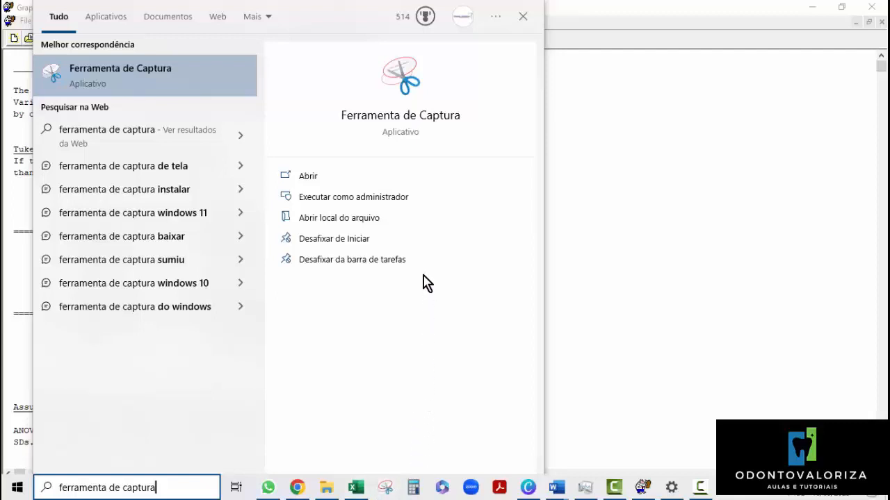
# Unpin Ferramenta de Captura from Start and from the taskbar, and launch the application.
pyautogui.click(340, 242)
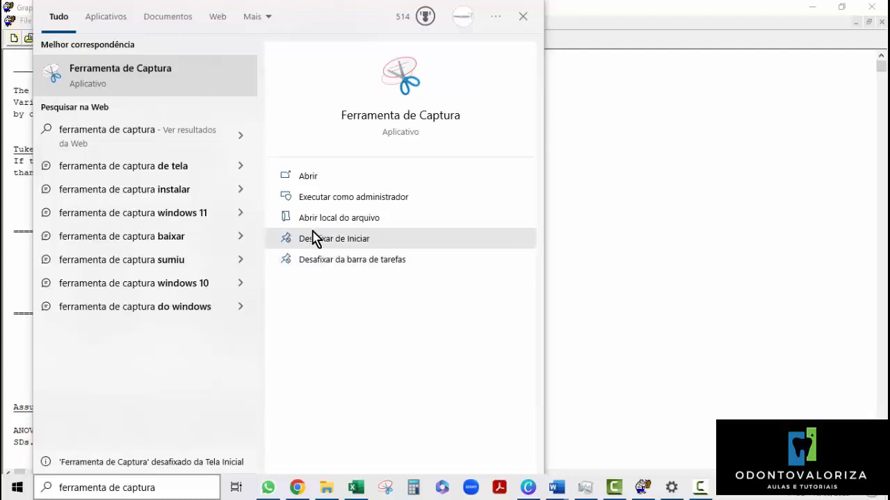
pyautogui.click(323, 268)
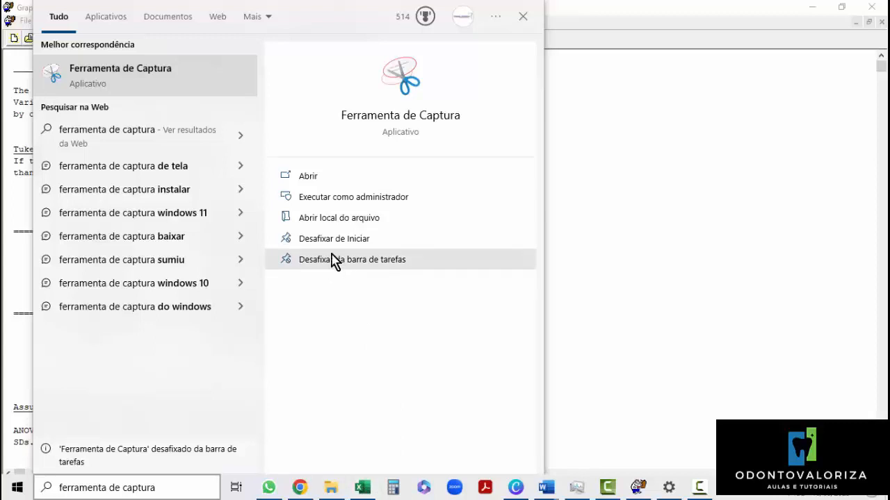
pyautogui.click(331, 241)
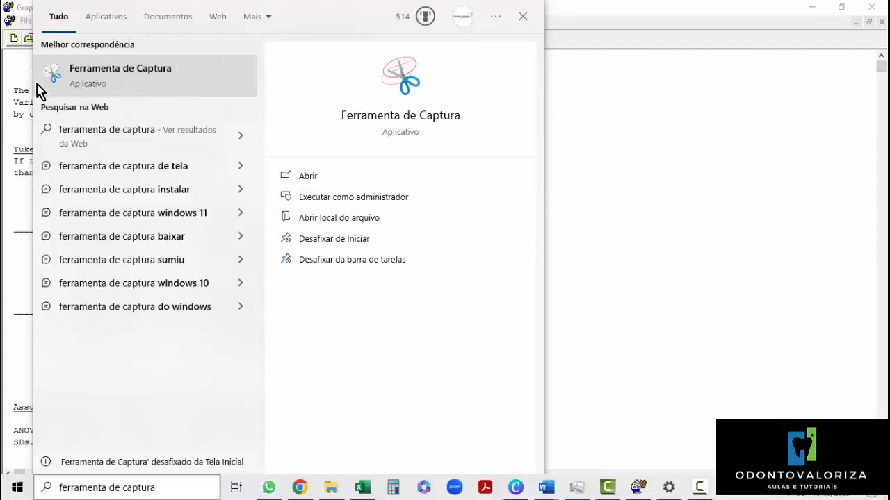
pyautogui.click(130, 75)
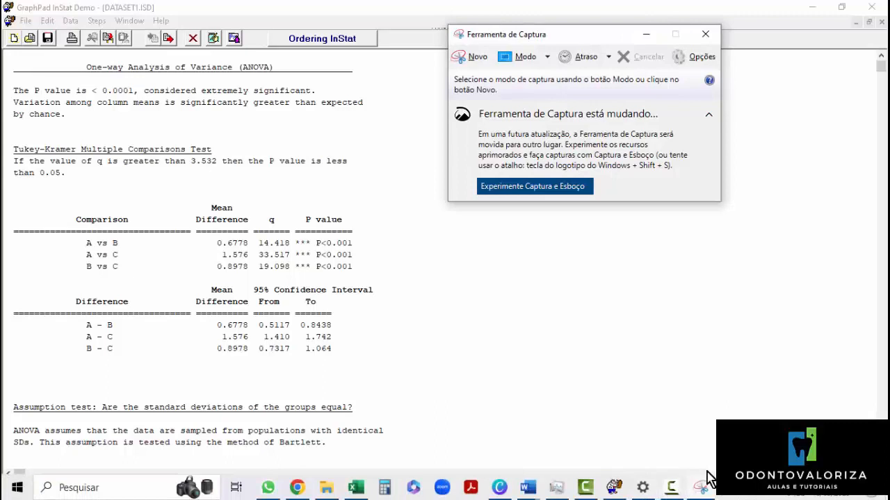
# Pin Ferramenta de Captura to the taskbar and move its icon ahead of WhatsApp.
pyautogui.rightClick(707, 489)
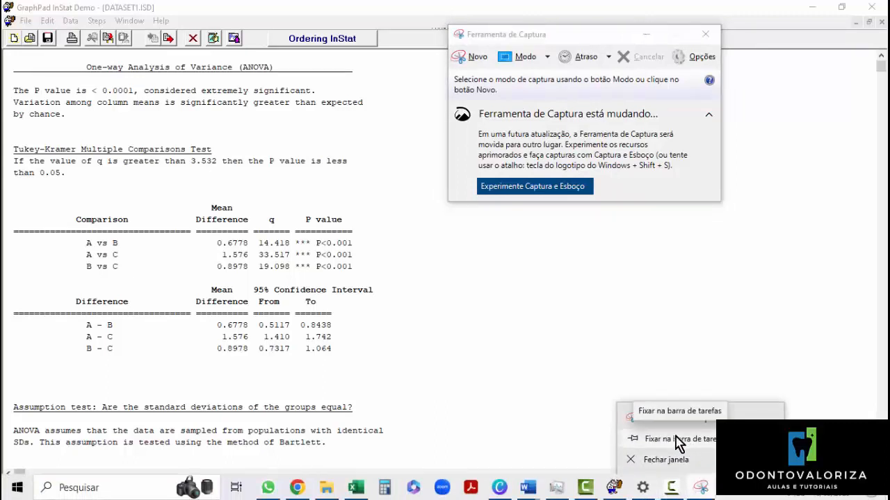
pyautogui.click(685, 443)
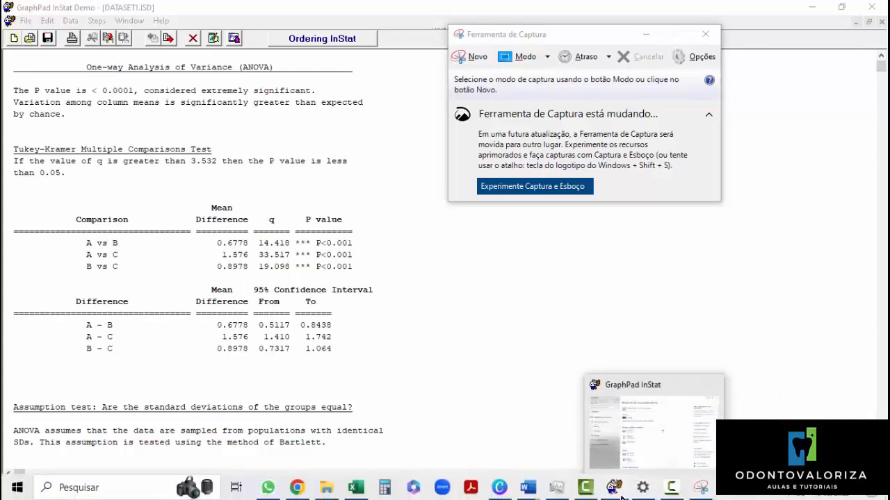
pyautogui.moveTo(556, 488)
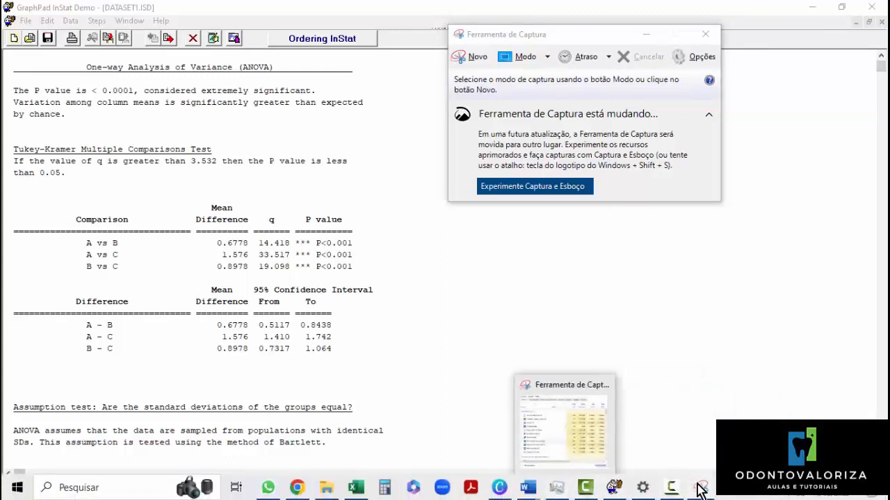
pyautogui.moveTo(696, 489); pyautogui.dragTo(277, 494)
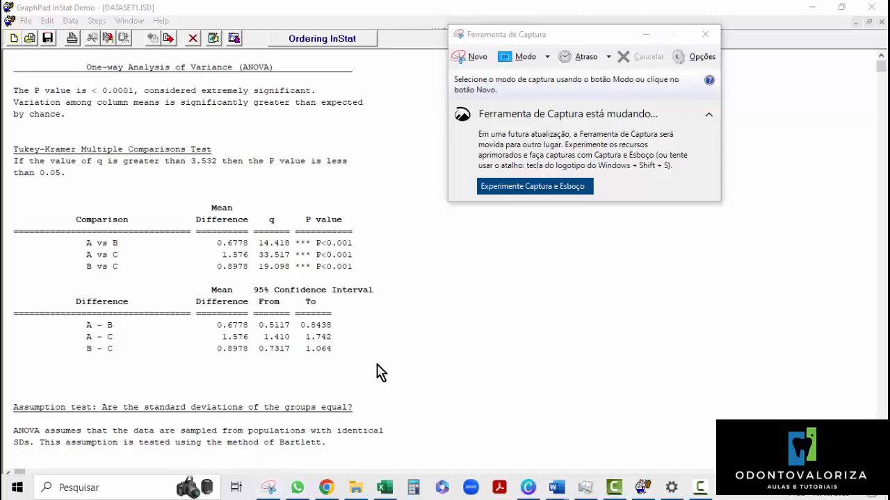
# Close the Ferramenta de Captura window and reopen the tool from its pinned taskbar shortcut.
pyautogui.click(693, 42)
pyautogui.click(695, 41)
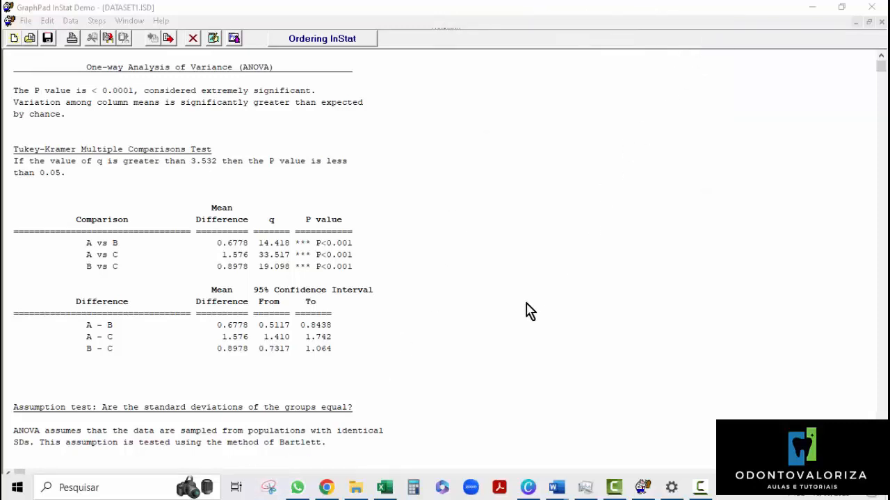
pyautogui.click(269, 488)
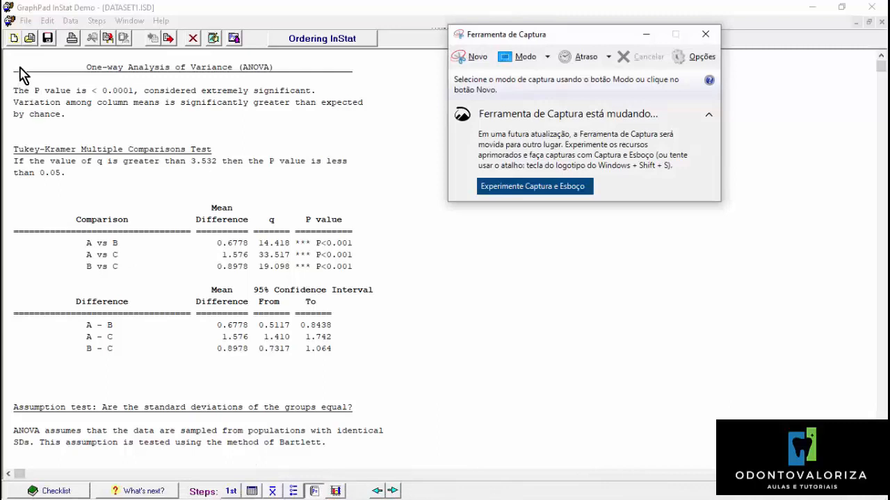
pyautogui.click(459, 62)
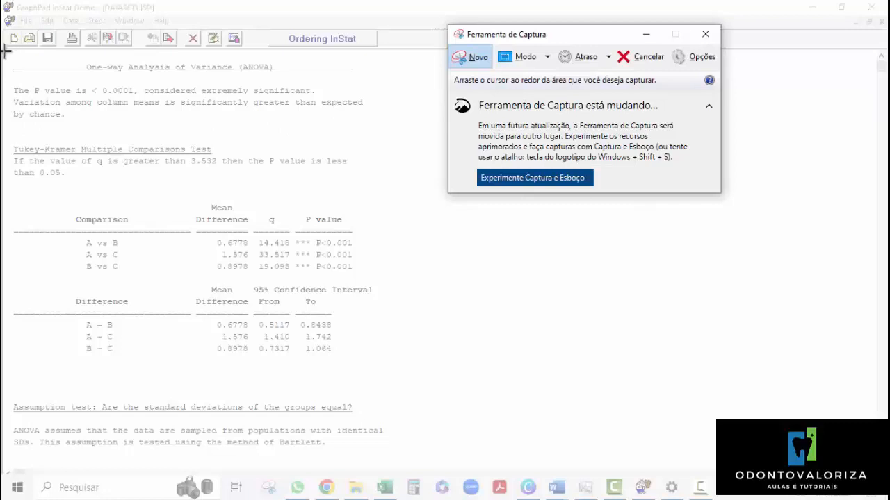
pyautogui.moveTo(5, 54); pyautogui.dragTo(212, 164)
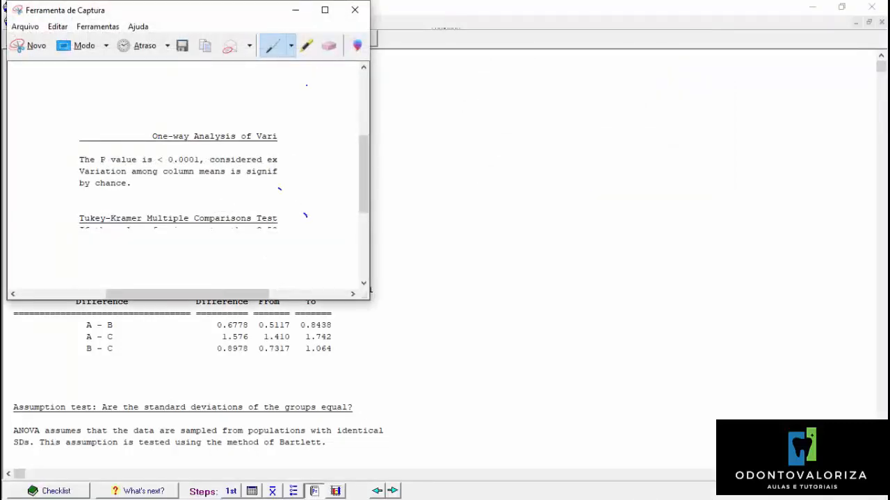
pyautogui.click(356, 10)
pyautogui.click(279, 165)
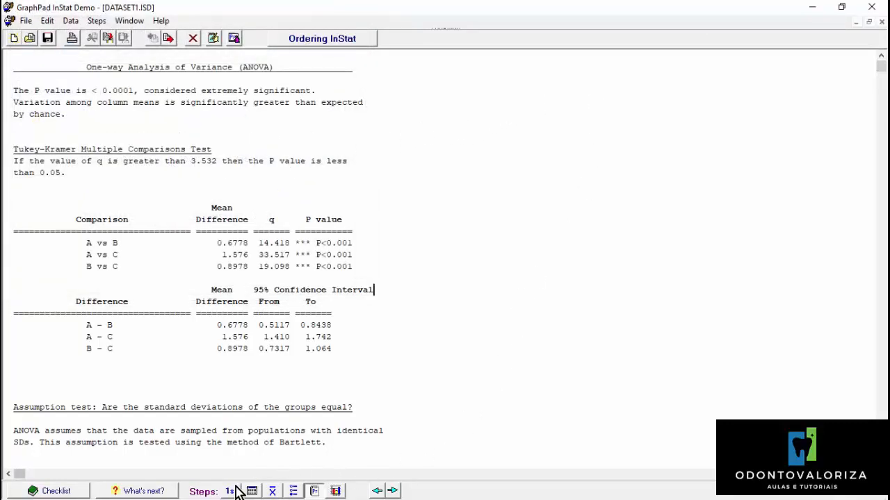
# Capture the ANOVA and Tukey-Kramer results down to the B vs C comparison with Ferramenta de Captura, copy the capture, and minimize the tool.
pyautogui.moveTo(316, 494)
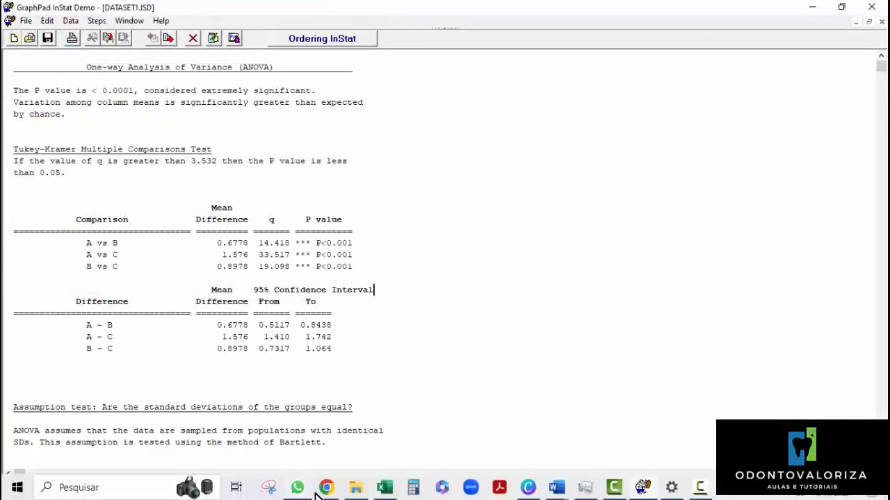
pyautogui.click(269, 489)
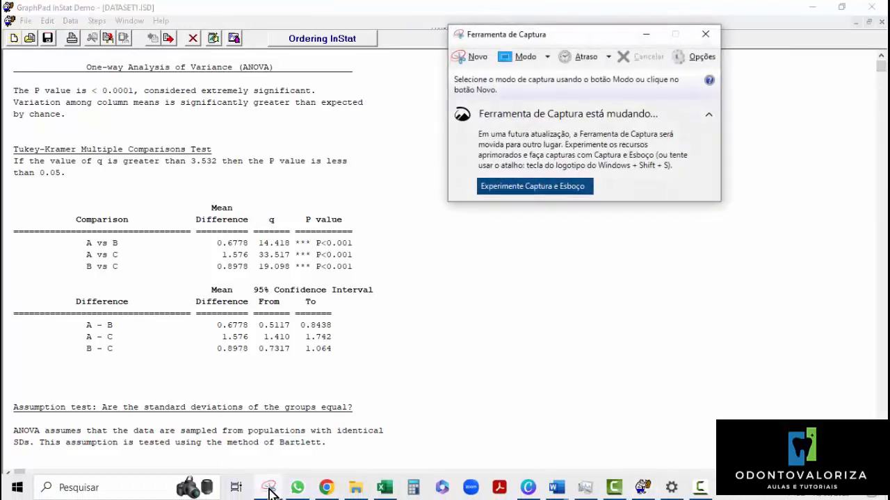
pyautogui.click(459, 60)
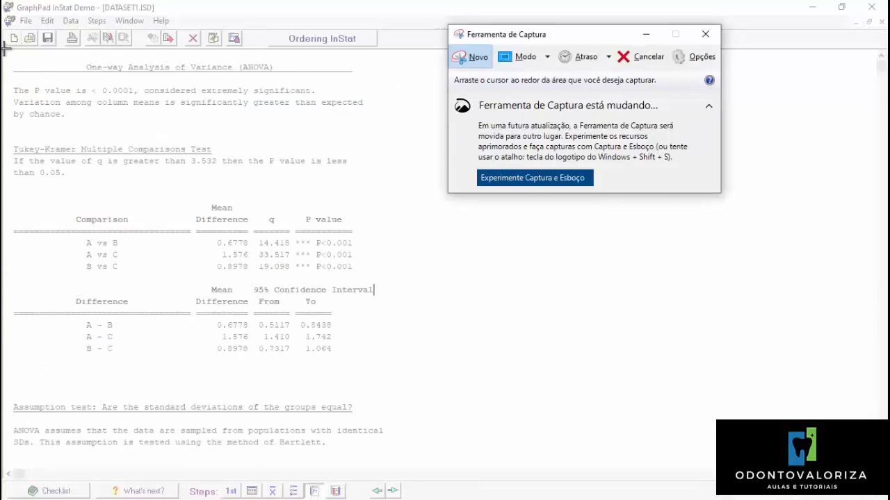
pyautogui.moveTo(4, 55); pyautogui.dragTo(387, 276)
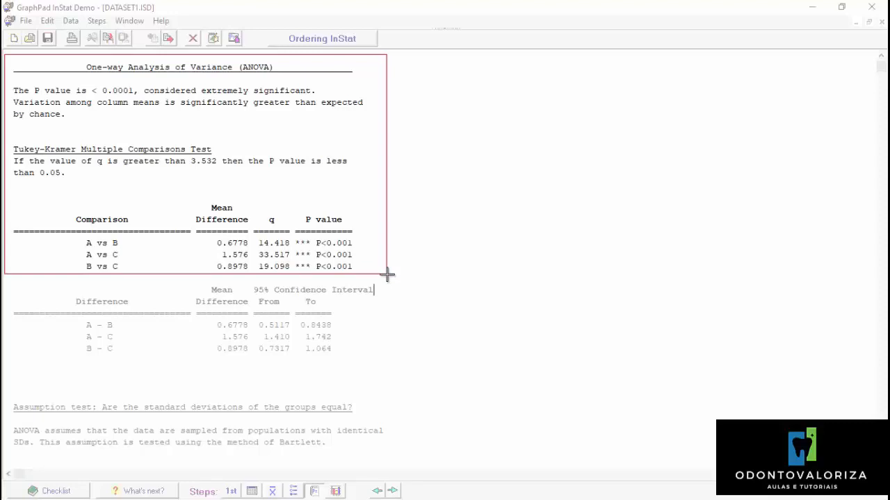
pyautogui.moveTo(388, 275); pyautogui.dragTo(387, 274)
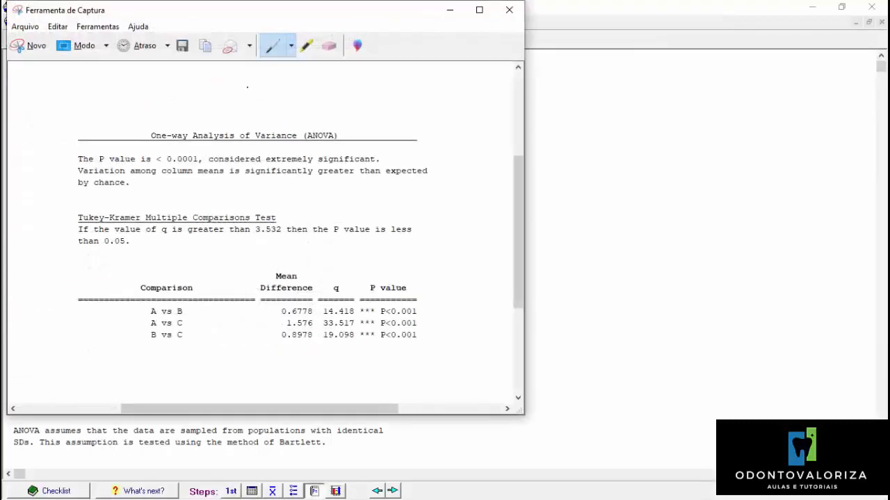
pyautogui.click(202, 48)
pyautogui.click(445, 17)
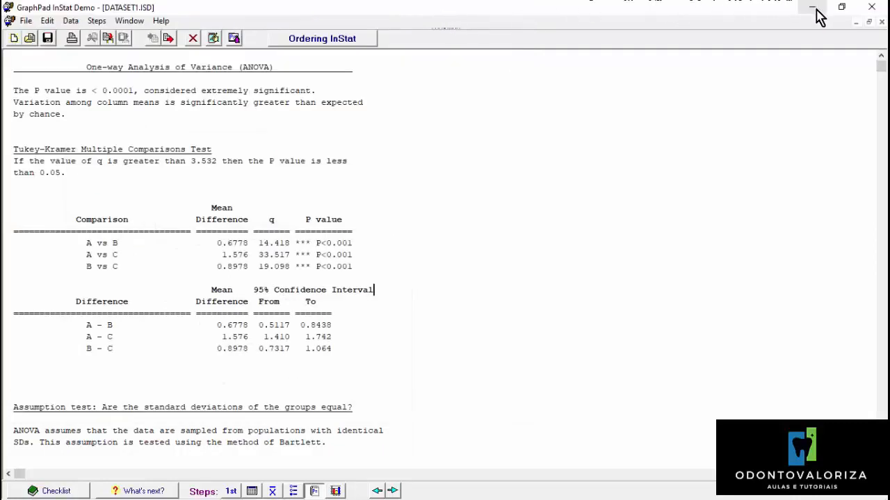
# Switch to the Exercício 1 document in Word and paste the capture on the empty line below "-Realize o teste estatístico.".
pyautogui.moveTo(617, 499)
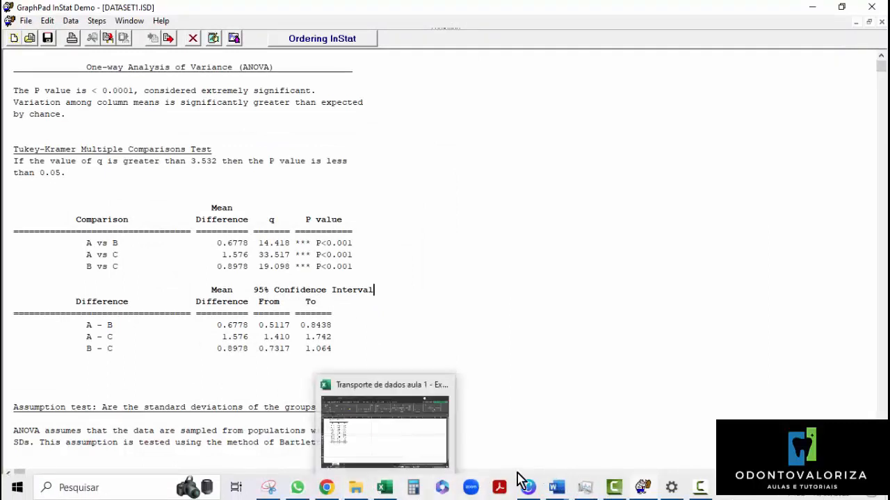
pyautogui.moveTo(555, 495)
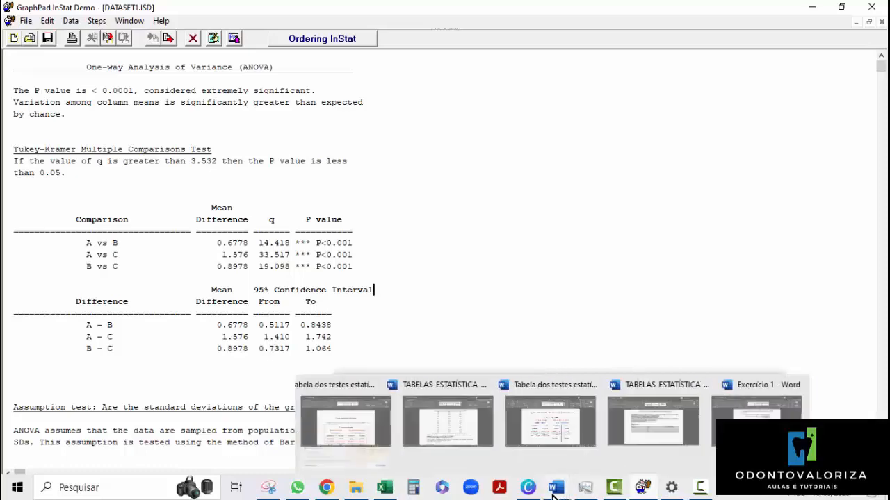
pyautogui.click(817, 445)
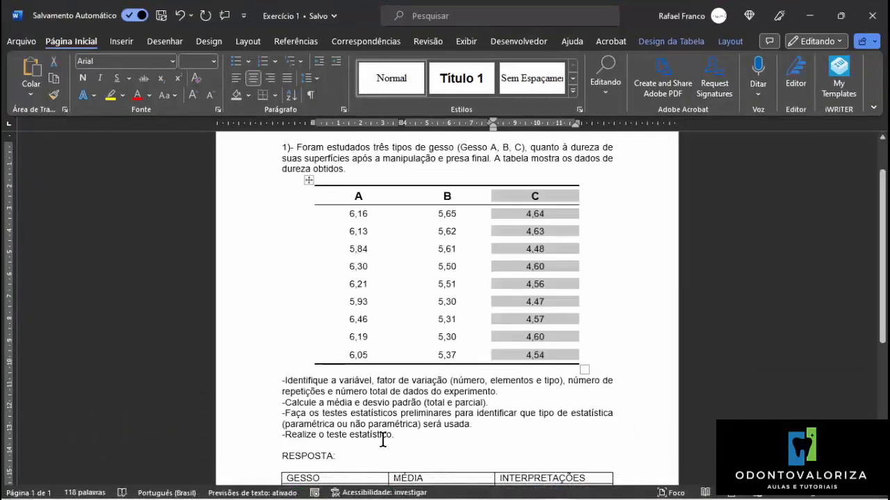
pyautogui.scroll(-3, 384, 428)
pyautogui.scroll(-2, 365, 422)
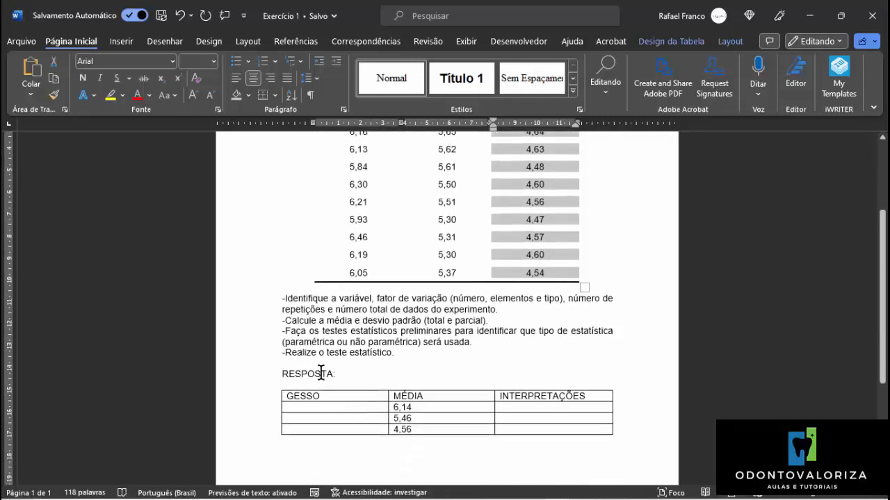
pyautogui.click(287, 362)
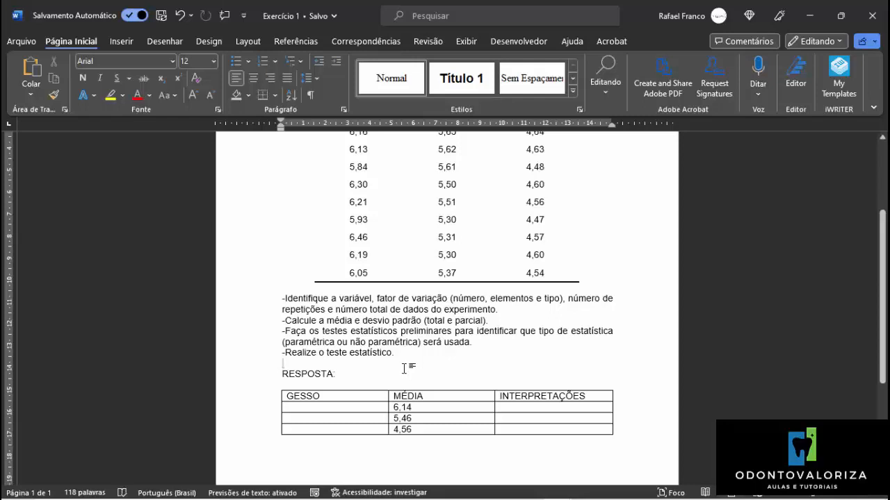
pyautogui.hotkey('ctrl', 'v')
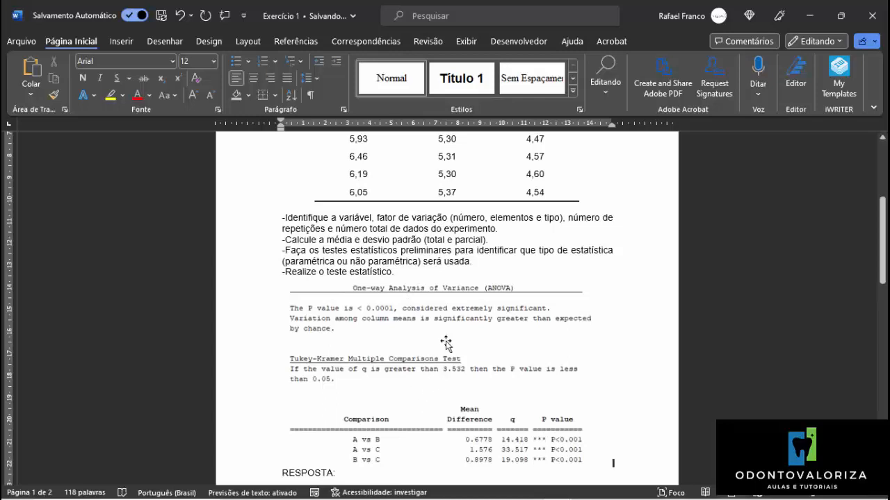
pyautogui.scroll(-3, 452, 343)
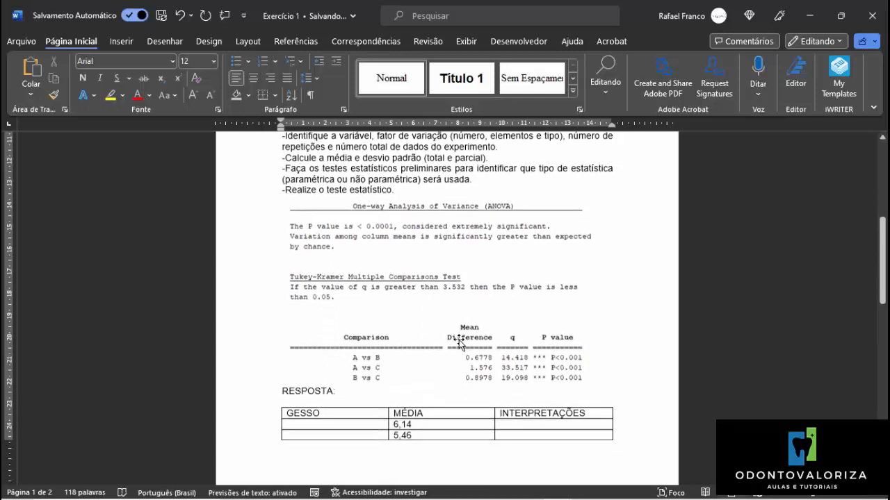
pyautogui.scroll(-1, 460, 345)
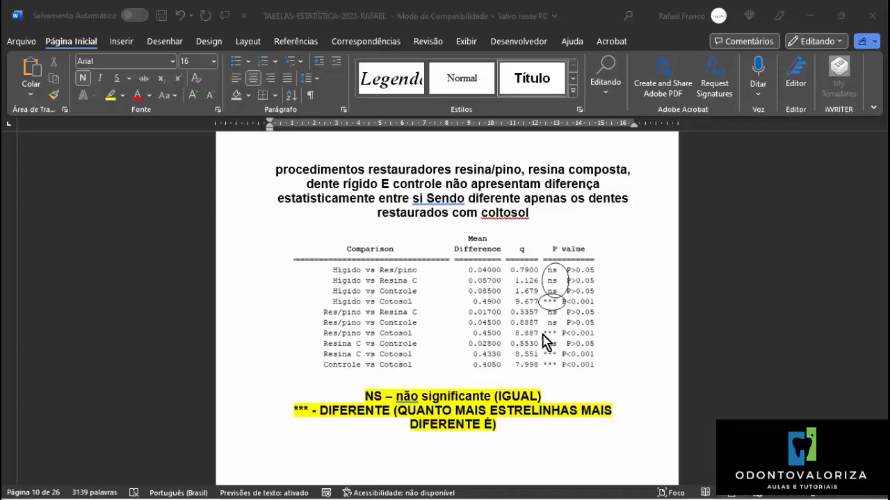
# In the Exercício 1 document, add the line "Onde aparecer NS = As amostras são iguais." below the pasted results image.
pyautogui.moveTo(629, 495)
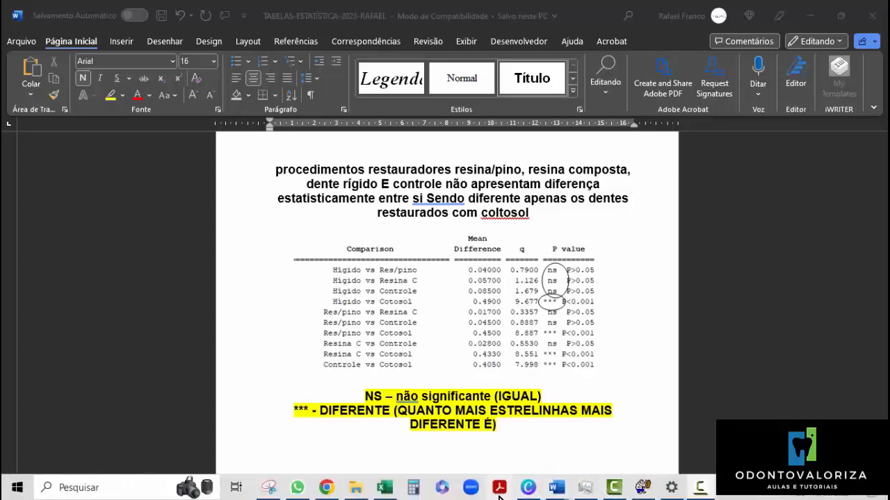
pyautogui.moveTo(556, 489)
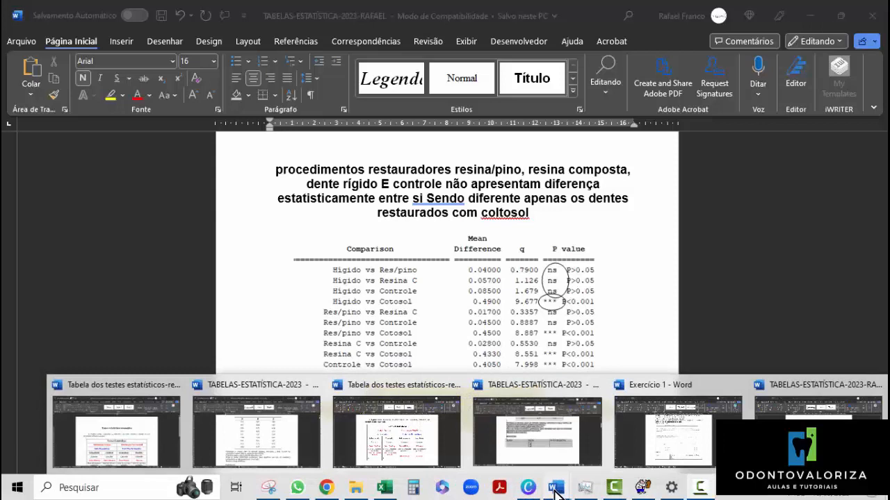
pyautogui.click(659, 432)
pyautogui.click(597, 379)
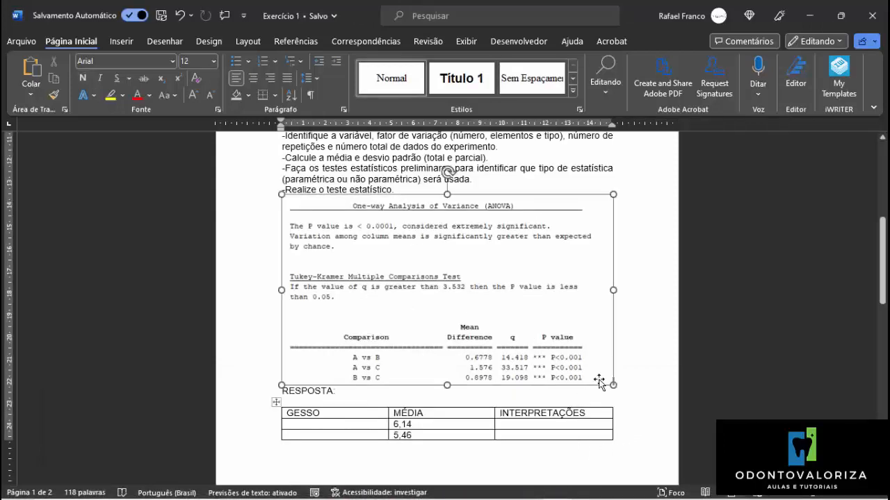
pyautogui.click(630, 378)
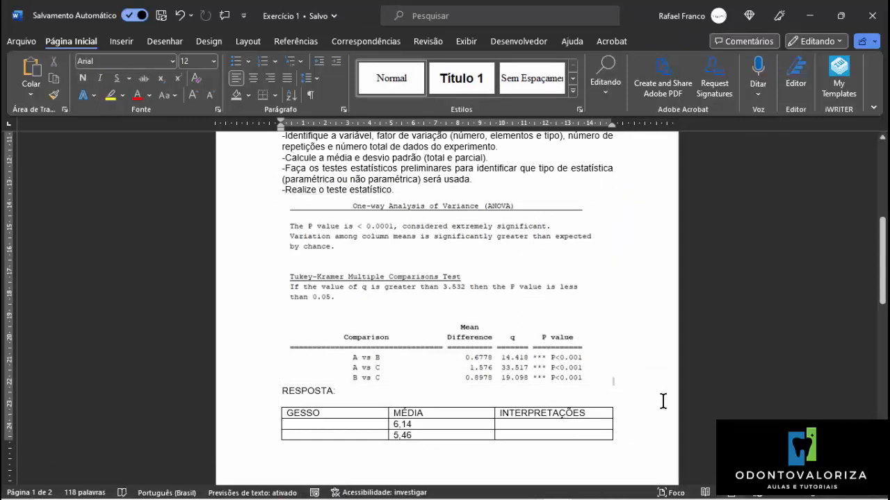
pyautogui.press('Return')
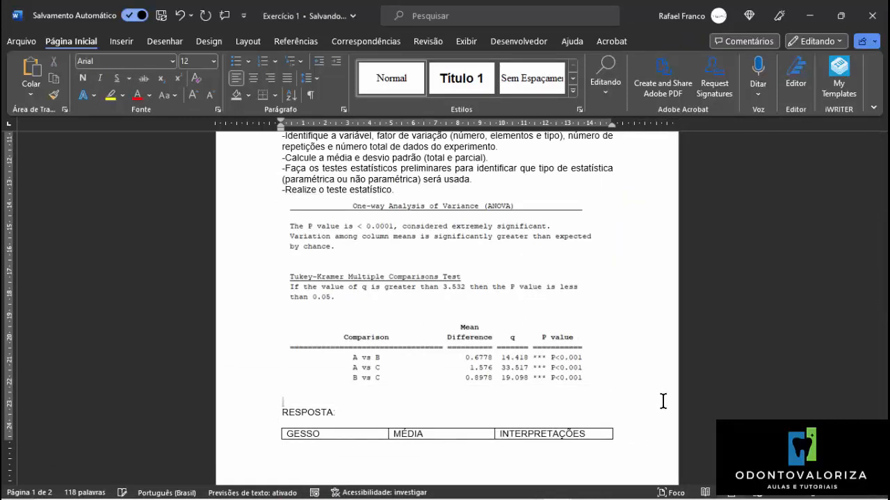
pyautogui.write('onde apa')
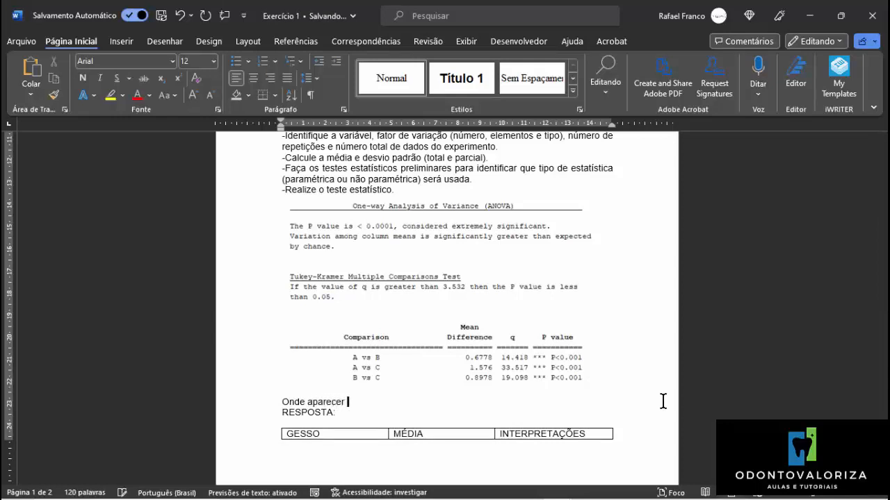
pyautogui.write('recer NS = As an')
pyautogui.press('BackSpace')
pyautogui.write('ostras são')
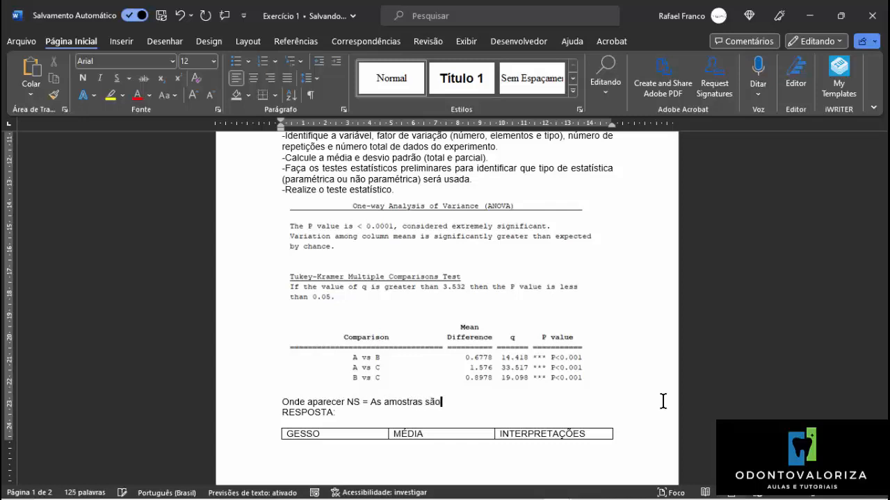
pyautogui.write(' iguais.')
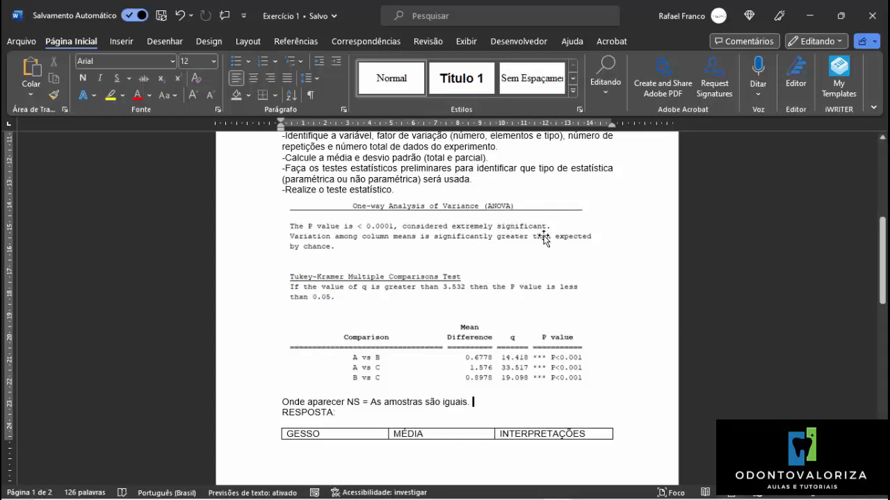
# Add a second note line reading "Onde Aprarecer *** = As Amostras São Diferente." followed by an empty line above RESPOSTA.
pyautogui.press('Return')
pyautogui.write('O')
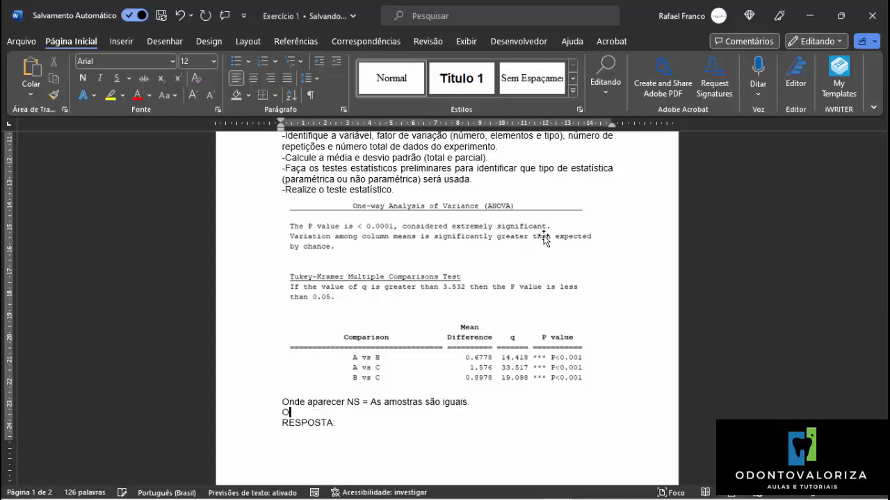
pyautogui.write('nde Aprad')
pyautogui.press('BackSpace')
pyautogui.write('cercer')
pyautogui.press('BackSpace')
pyautogui.press('BackSpace')
pyautogui.press('BackSpace')
pyautogui.press('BackSpace')
pyautogui.press('BackSpace')
pyautogui.write('recer ')
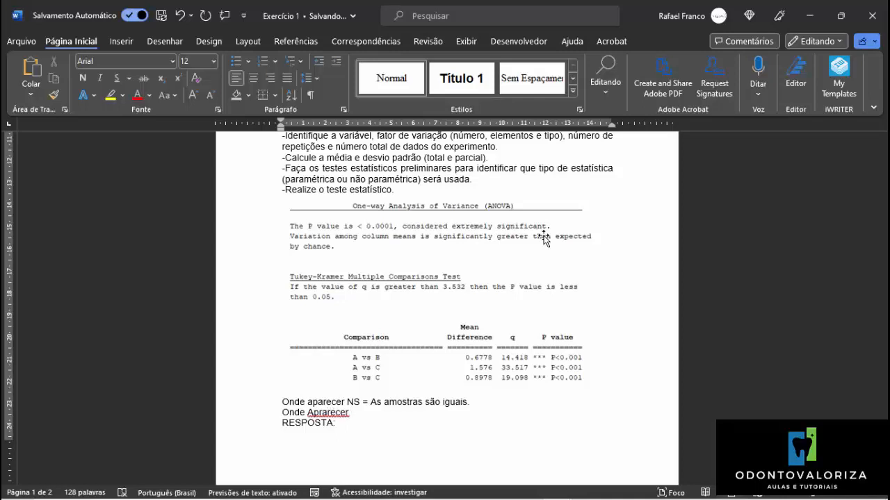
pyautogui.write('"')
pyautogui.write('*')
pyautogui.write(' = As ')
pyautogui.write('Amostra')
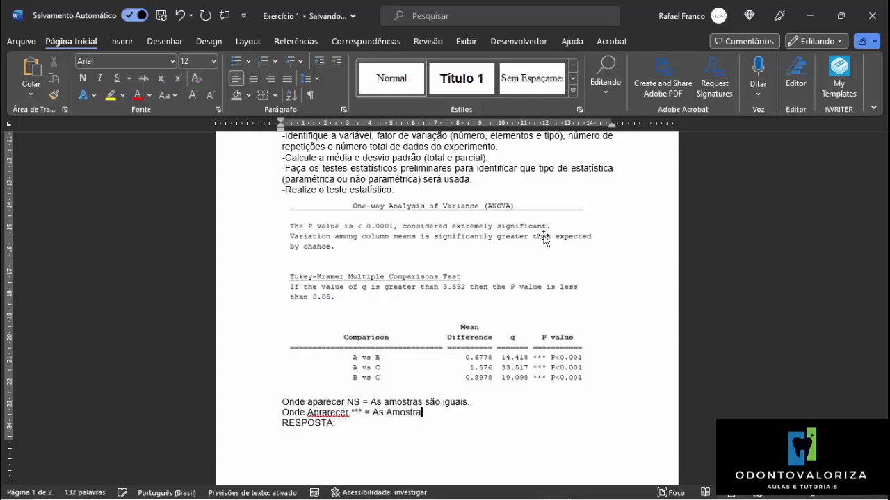
pyautogui.write('s São Diferente.')
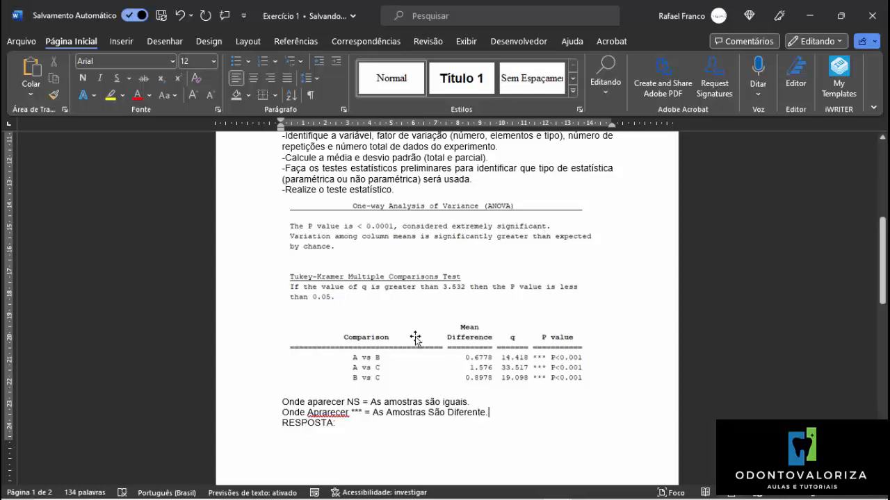
pyautogui.press('Return')
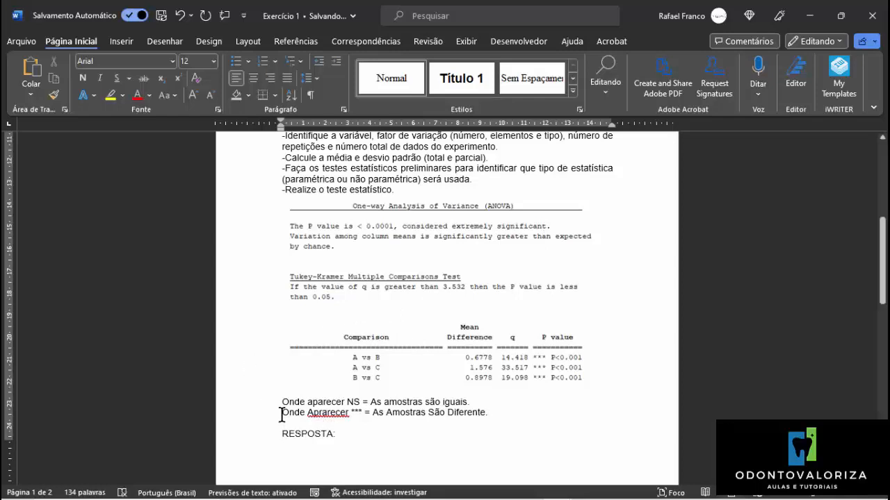
# Highlight the two note lines explaining NS and *** in yellow.
pyautogui.moveTo(282, 401); pyautogui.dragTo(491, 411)
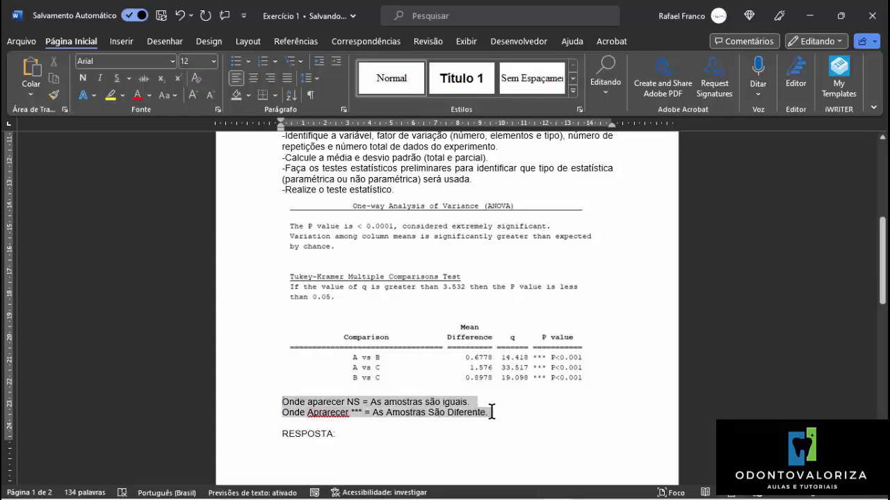
pyautogui.click(113, 97)
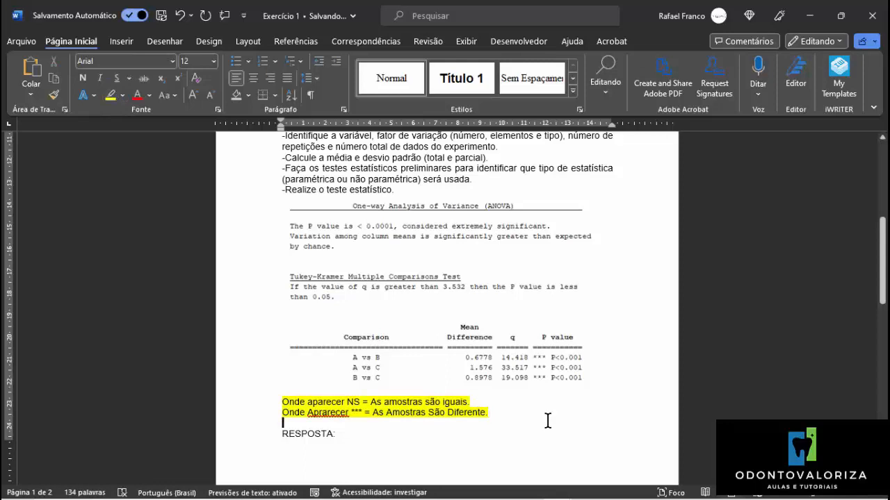
pyautogui.scroll(-4, 548, 421)
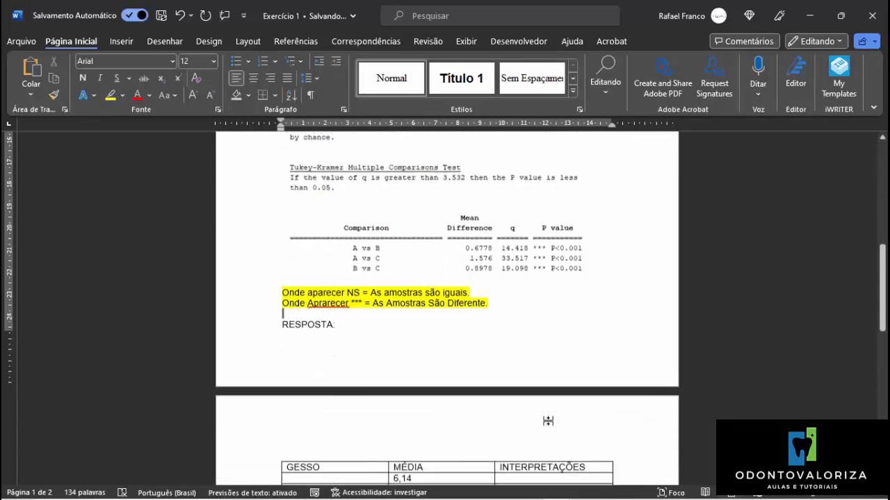
pyautogui.scroll(4, 548, 420)
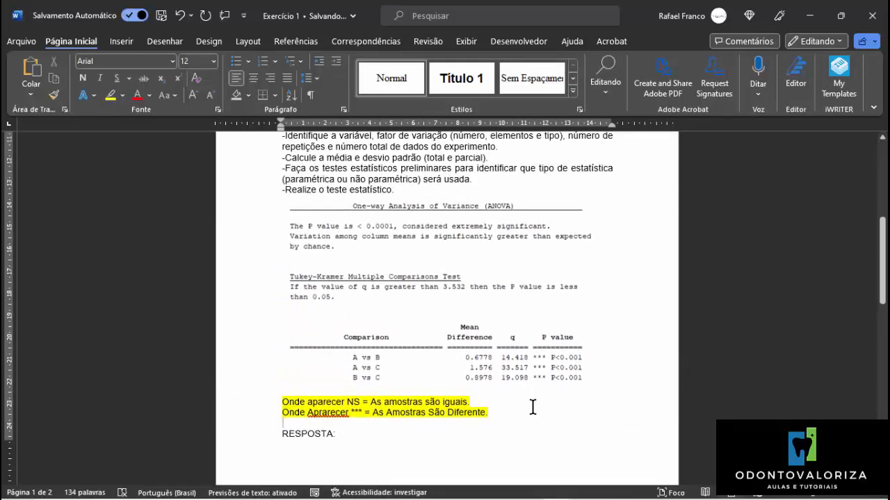
pyautogui.scroll(-5, 533, 407)
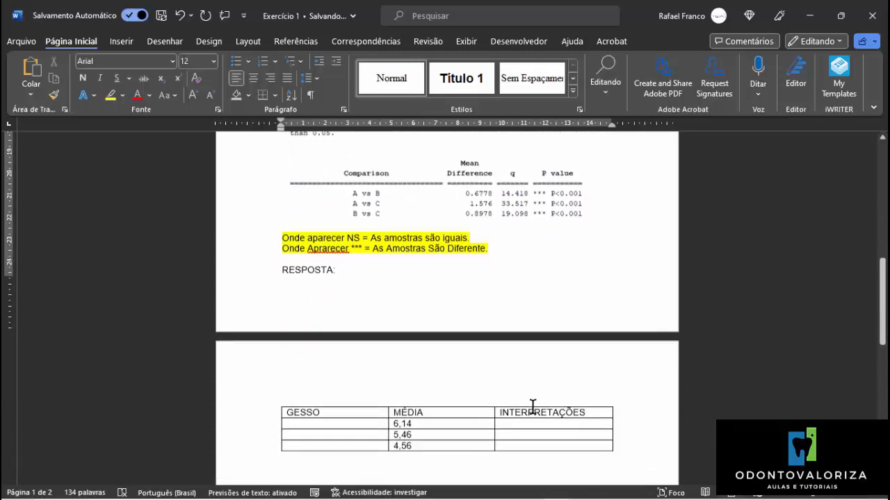
# Fill the GESSO column of the answer table with A, B and C beside the means 6,14, 5,46 and 4,56.
pyautogui.scroll(-1, 532, 408)
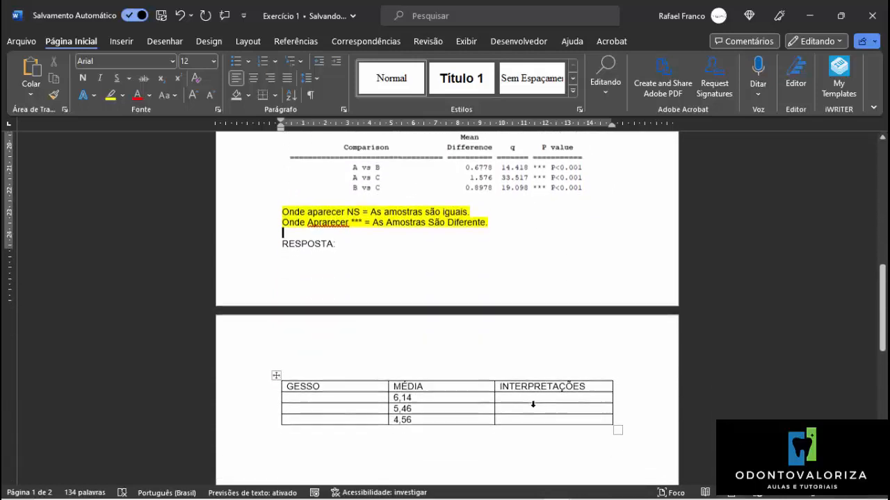
pyautogui.click(377, 396)
pyautogui.write('A')
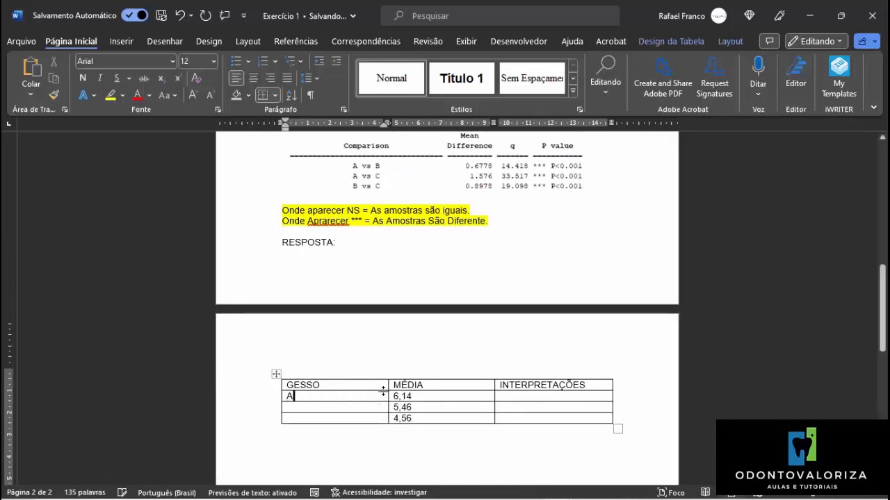
pyautogui.click(350, 408)
pyautogui.write('B')
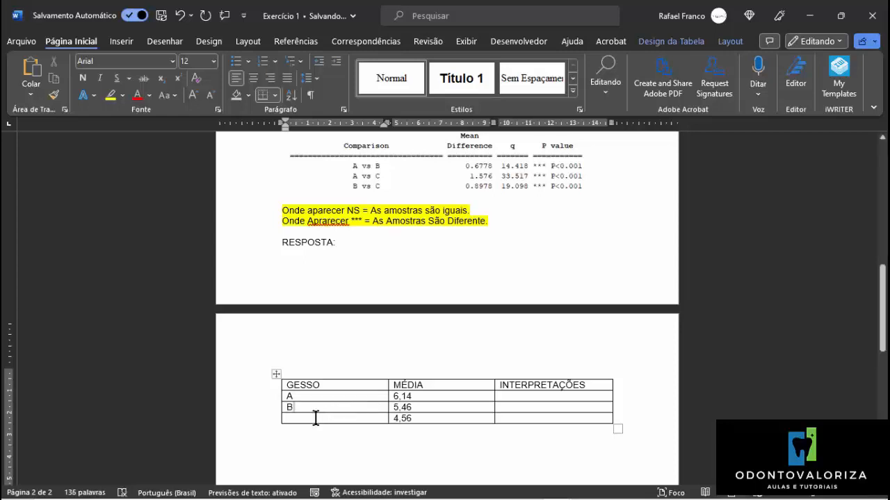
pyautogui.click(316, 417)
pyautogui.write('C')
# Review the exercise data and Tukey-Kramer comparisons, and enter A as the interpretation for gesso A.
pyautogui.click(511, 395)
pyautogui.scroll(2, 507, 327)
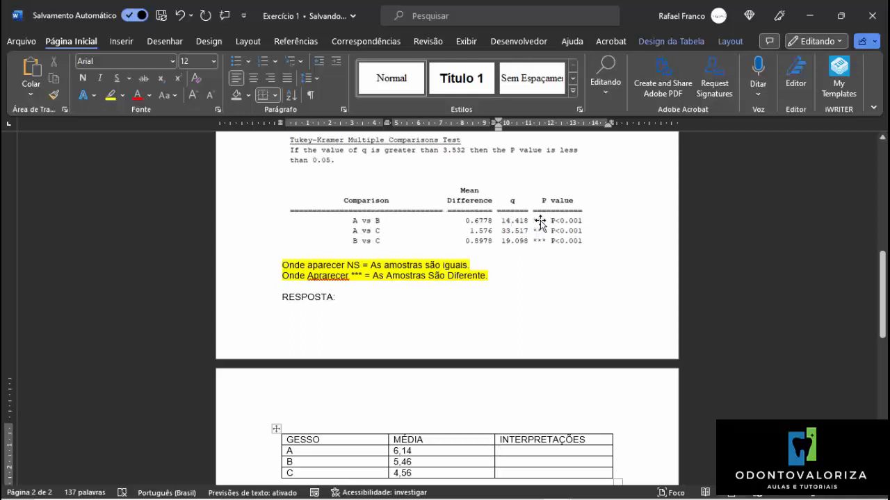
pyautogui.scroll(3, 547, 223)
pyautogui.scroll(9, 536, 259)
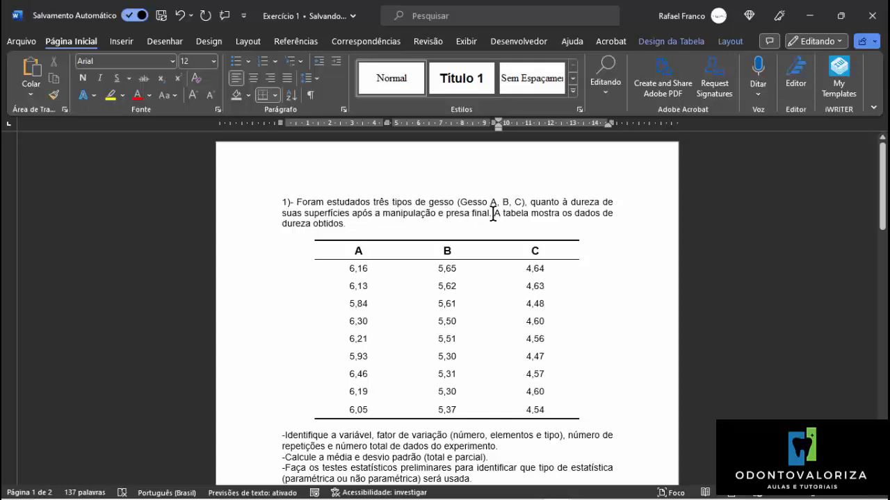
pyautogui.scroll(-5, 490, 222)
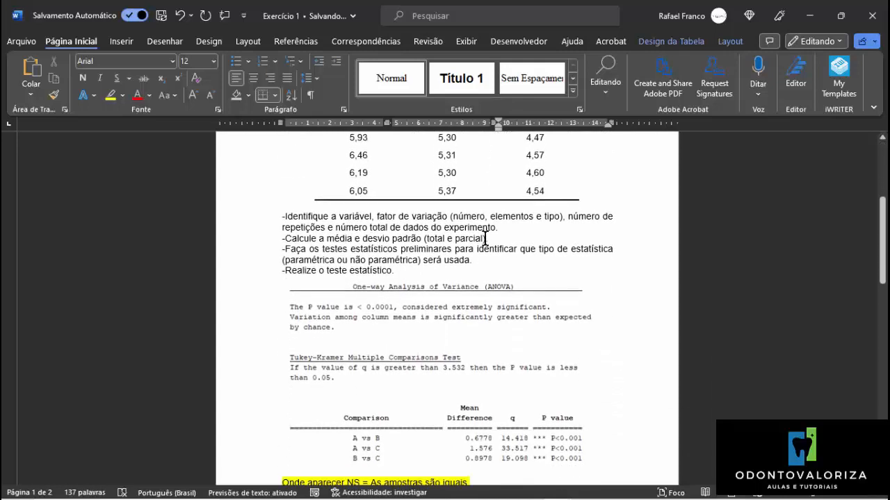
pyautogui.scroll(-3, 485, 239)
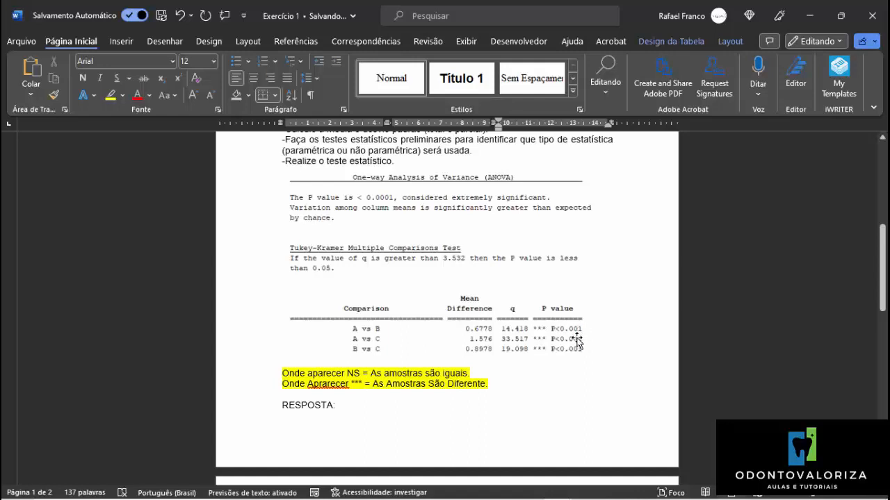
pyautogui.scroll(-3, 574, 340)
pyautogui.scroll(-2, 572, 340)
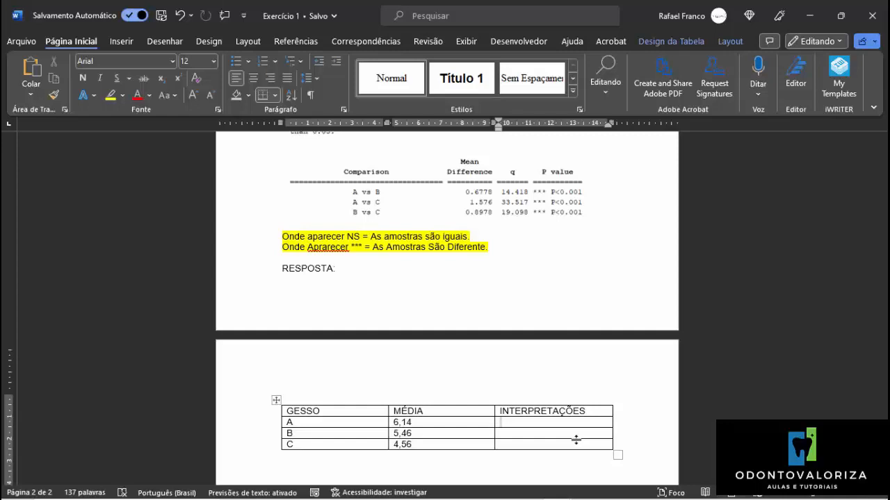
pyautogui.write('A')
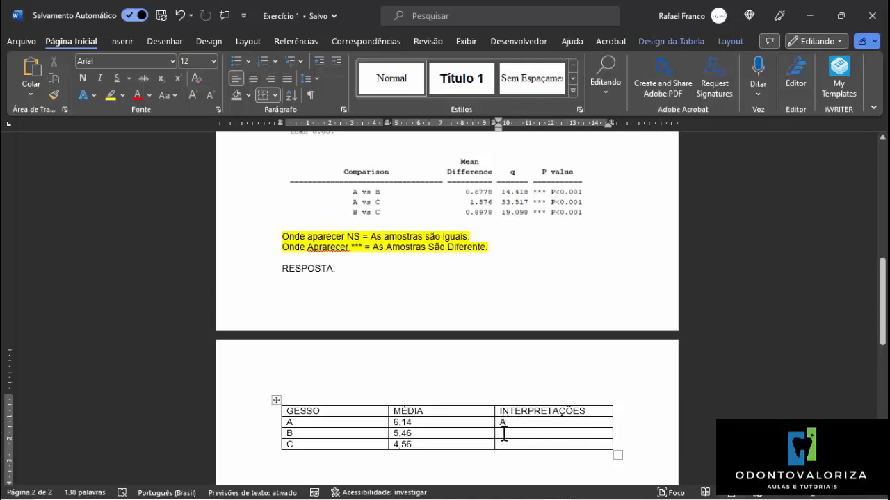
# Try A as the interpretation for gessos B and C, and clear both entries again.
pyautogui.write('A')
pyautogui.write('A')
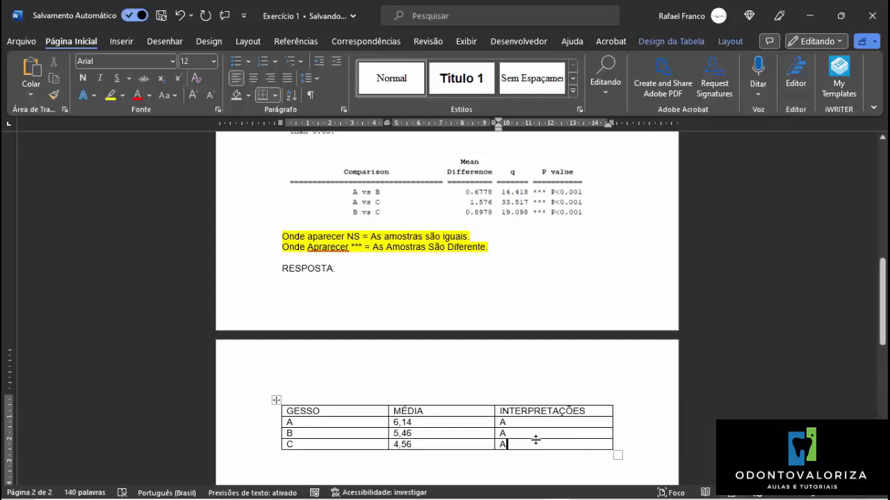
pyautogui.press('BackSpace')
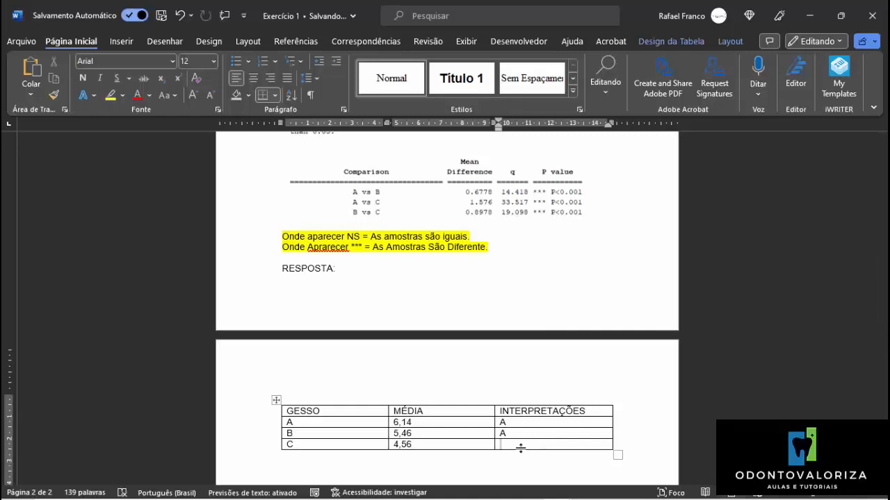
pyautogui.hotkey('ctrl', 'z')
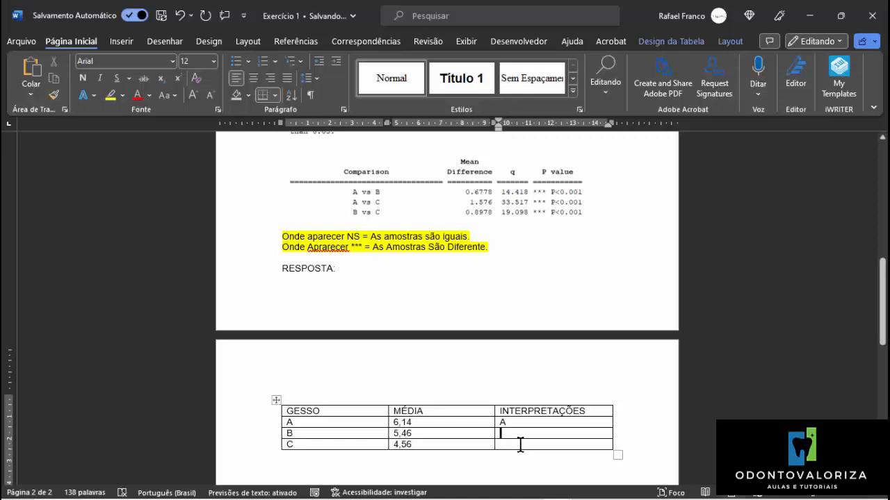
# Enter B as the interpretation for gesso C, leaving the interpretation cell for gesso B empty.
pyautogui.write('B')
pyautogui.write('B')
pyautogui.press('BackSpace')
pyautogui.write('B')
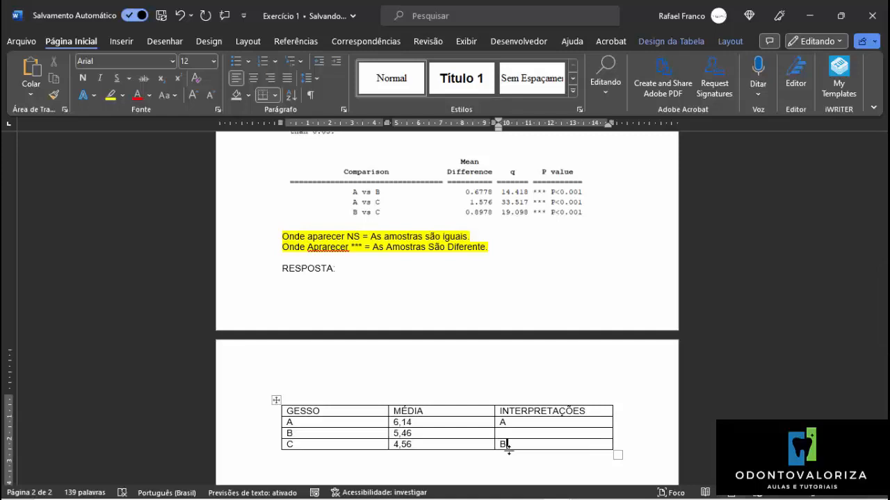
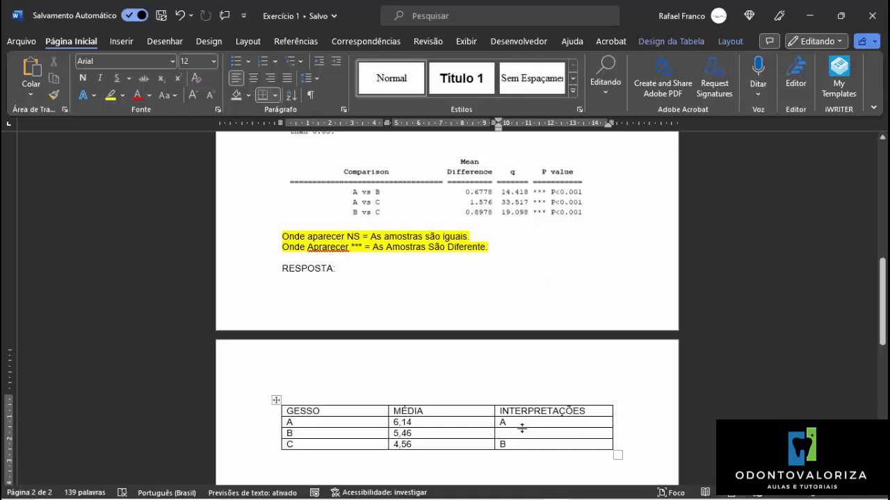
# Enter C as the interpretation for gesso B and review the hardness data and Tukey-Kramer comparisons against the answer table.
pyautogui.write('C')
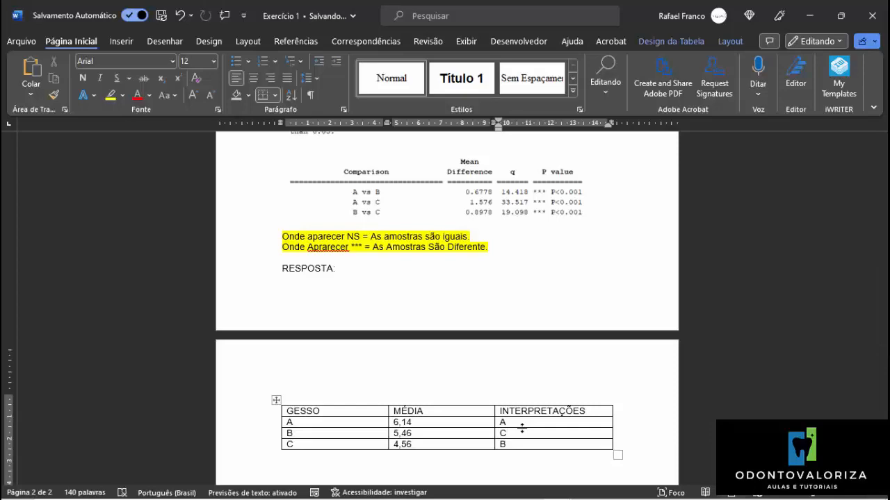
pyautogui.scroll(6, 527, 413)
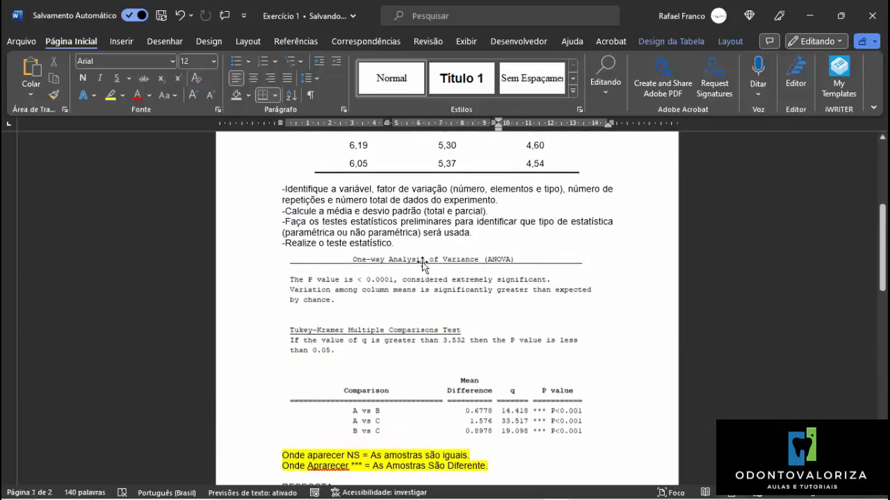
pyautogui.scroll(7, 423, 264)
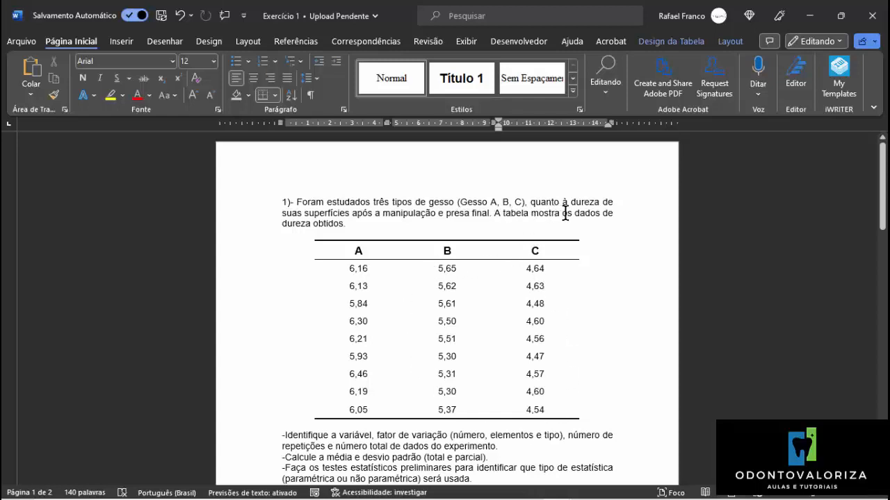
pyautogui.scroll(-5, 473, 367)
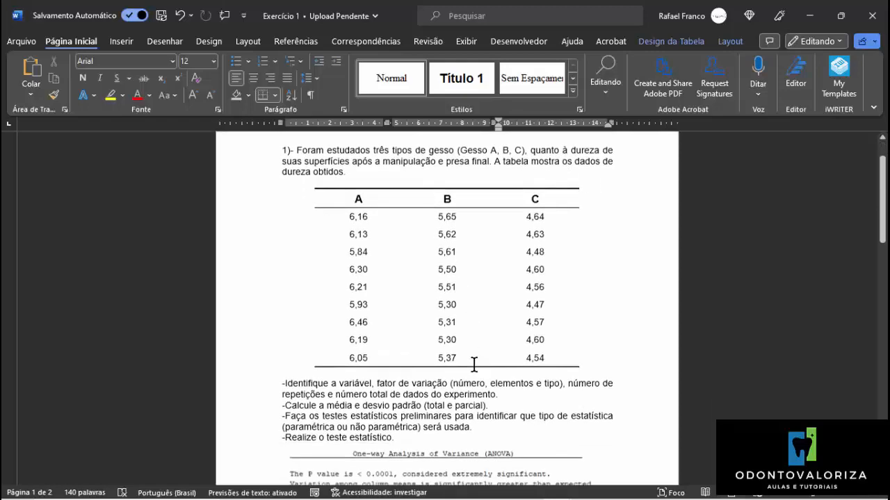
pyautogui.scroll(-5, 473, 368)
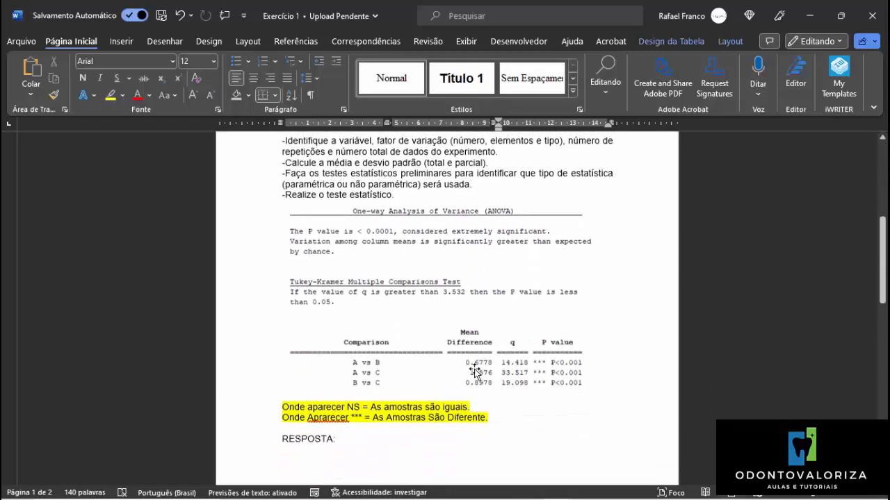
pyautogui.scroll(-5, 473, 372)
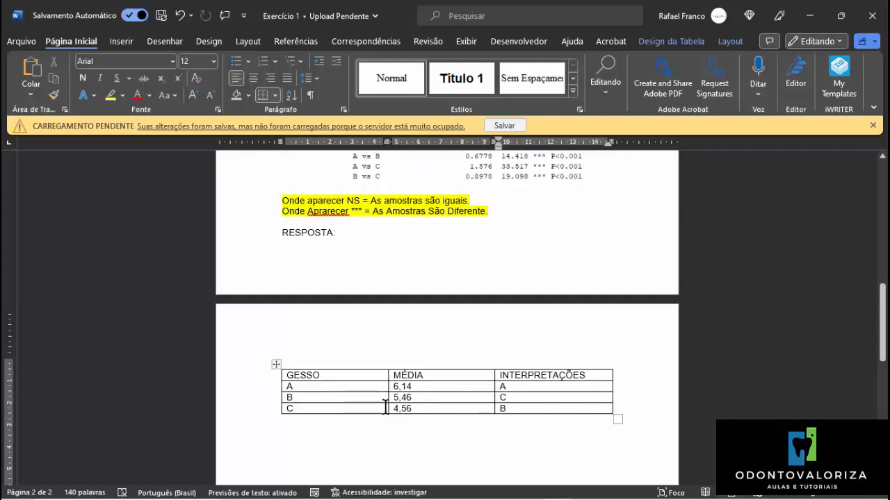
# Select the interpretation letter for gesso A and open the full symbol chooser, placed clear of the answer table.
pyautogui.doubleClick(504, 387)
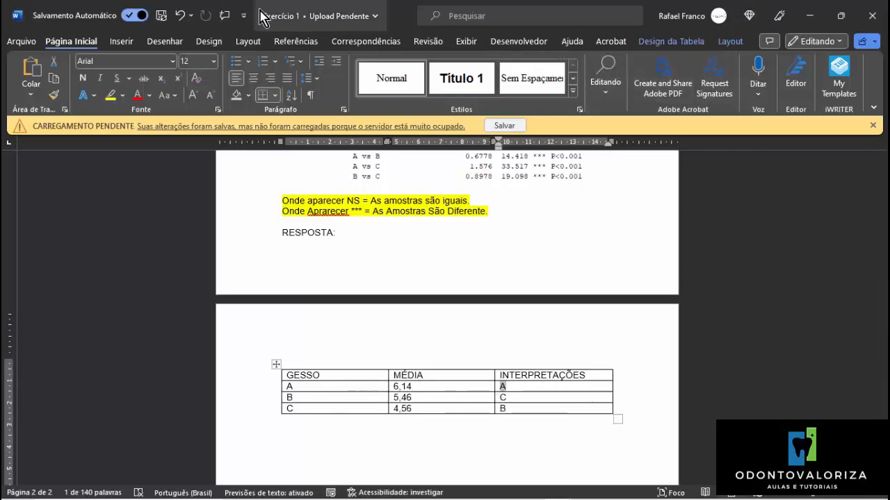
pyautogui.click(125, 44)
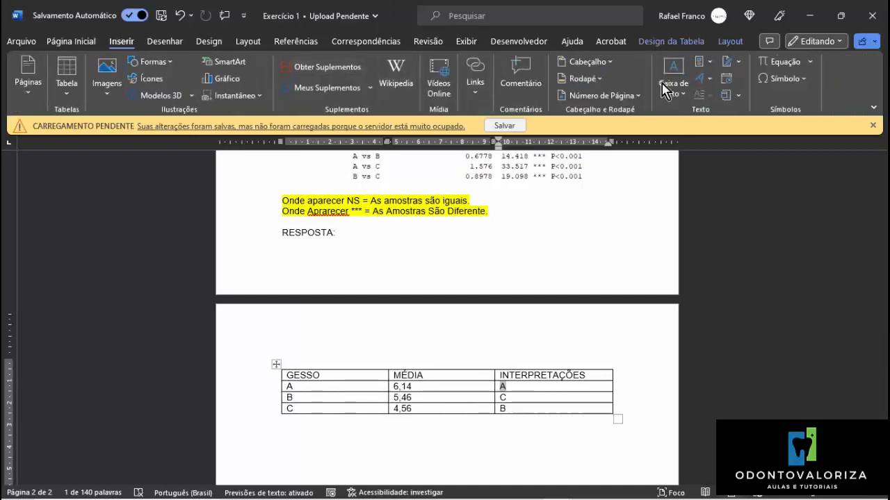
pyautogui.click(782, 79)
pyautogui.click(782, 79)
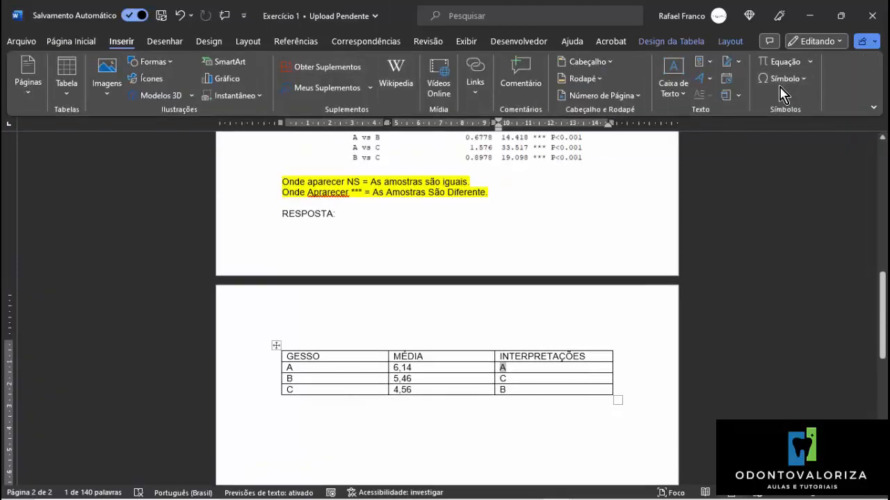
pyautogui.click(784, 78)
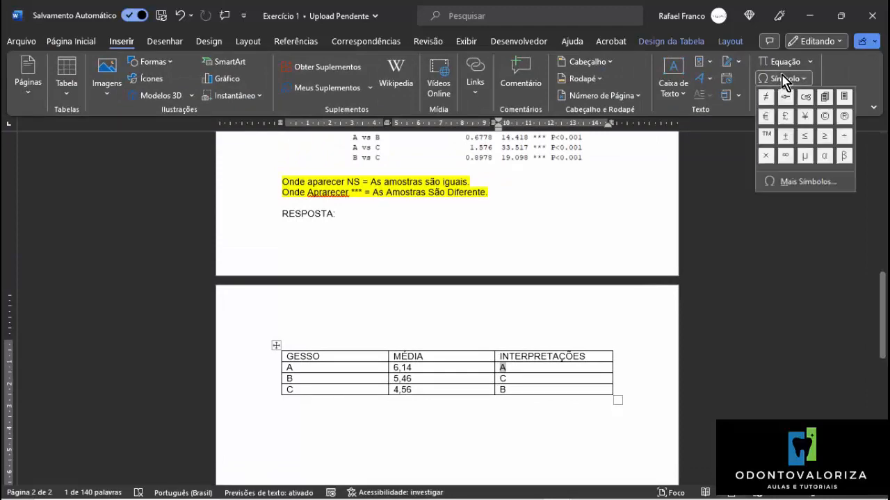
pyautogui.click(800, 182)
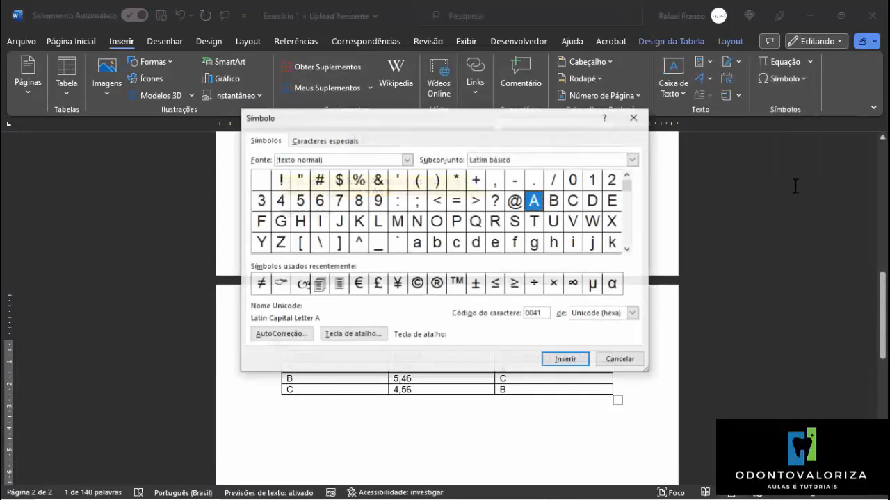
pyautogui.moveTo(531, 125); pyautogui.dragTo(565, 25)
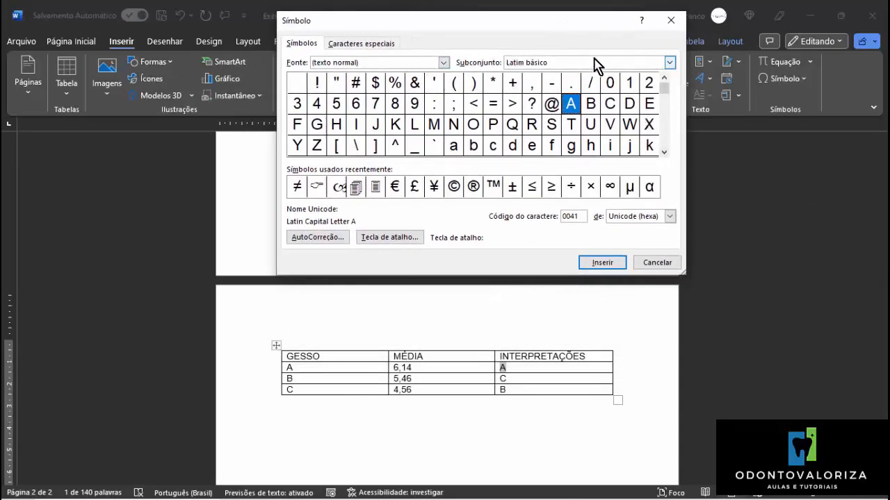
# Browse the Latim estendido-A subset and the further character subsets of the normal text font for a suitable symbol.
pyautogui.click(667, 64)
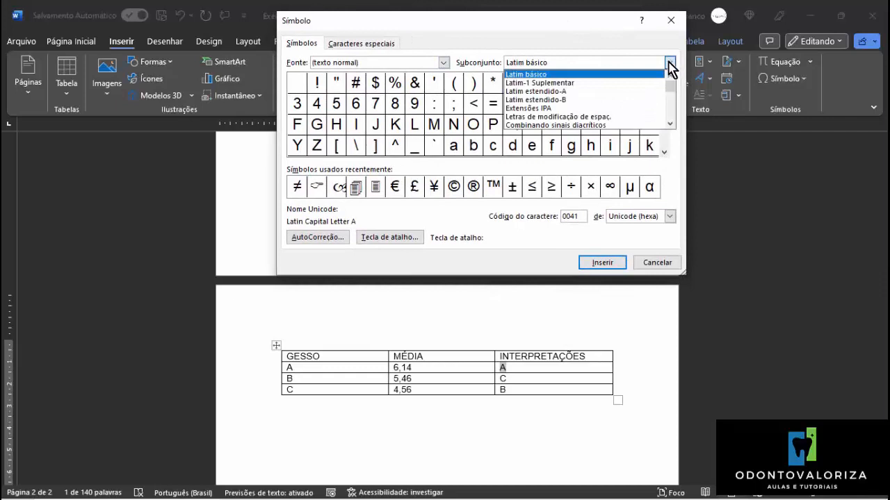
pyautogui.click(555, 93)
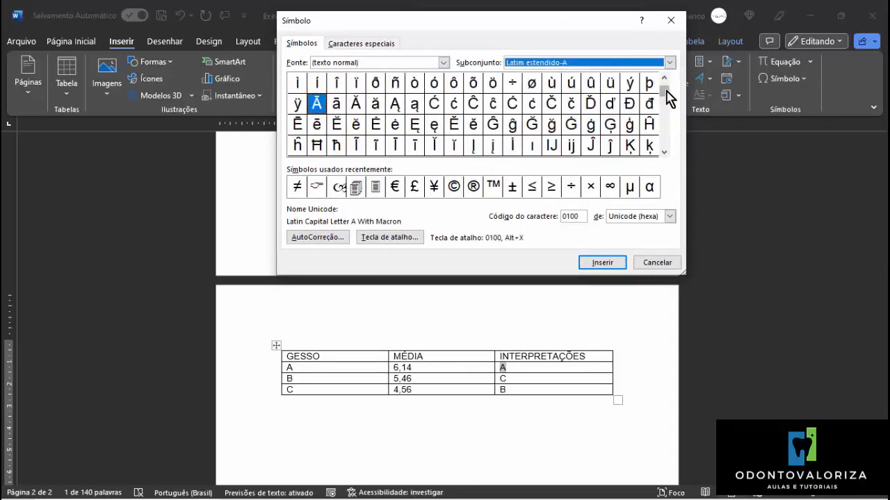
pyautogui.moveTo(665, 101); pyautogui.dragTo(664, 146)
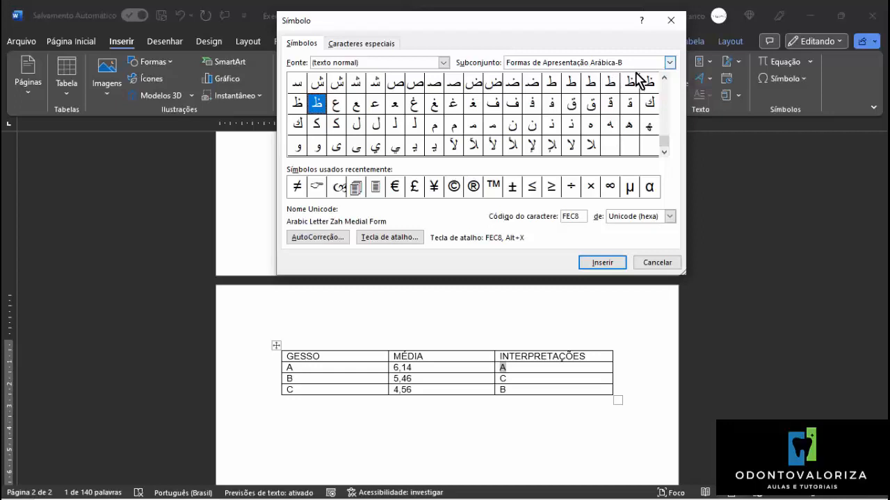
pyautogui.click(669, 62)
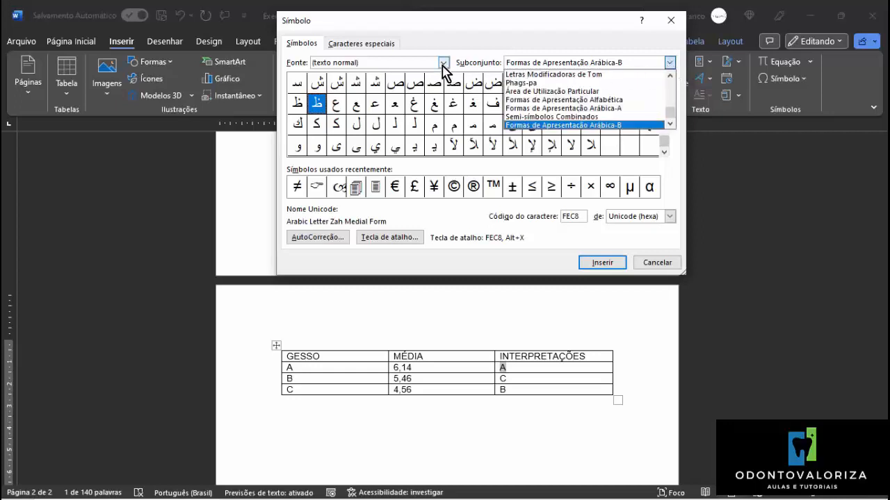
# Set the symbol font to Wingdings.
pyautogui.click(442, 63)
pyautogui.click(442, 62)
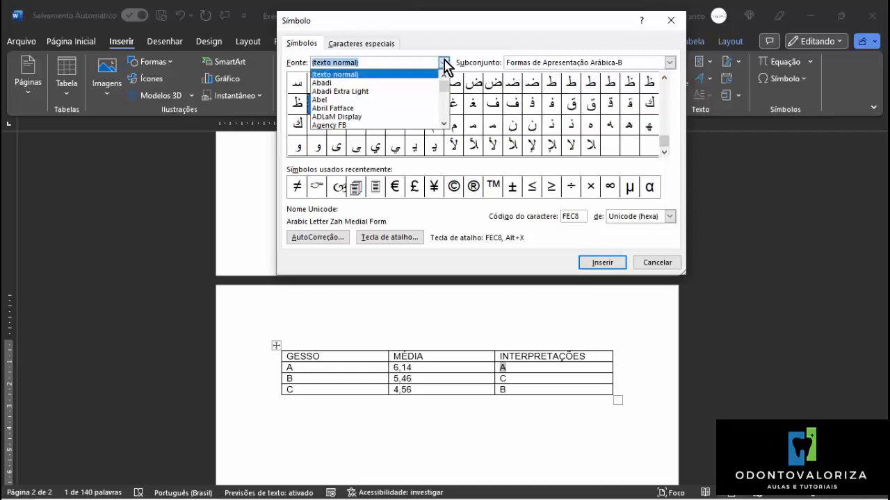
pyautogui.scroll(-12, 411, 90)
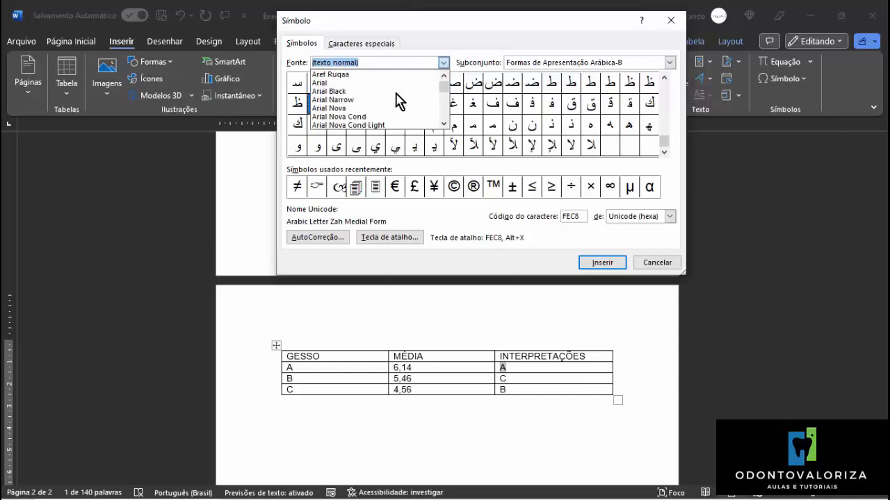
pyautogui.scroll(-15, 398, 100)
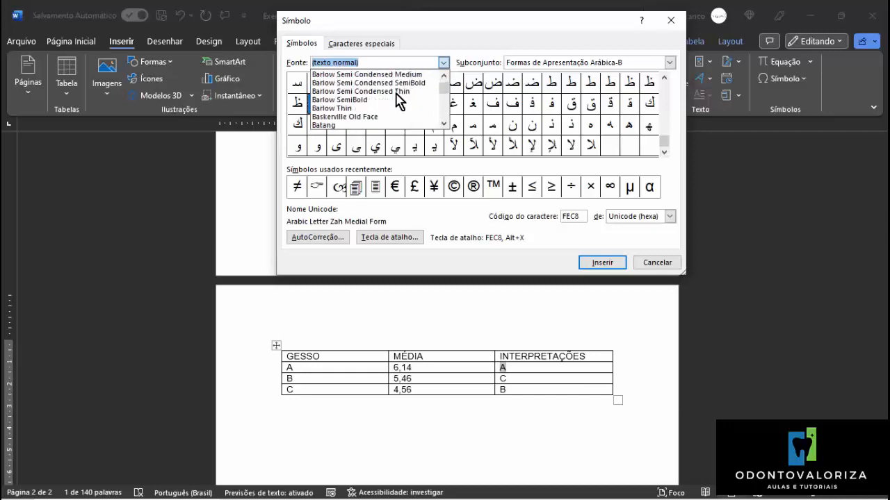
pyautogui.scroll(-20, 398, 100)
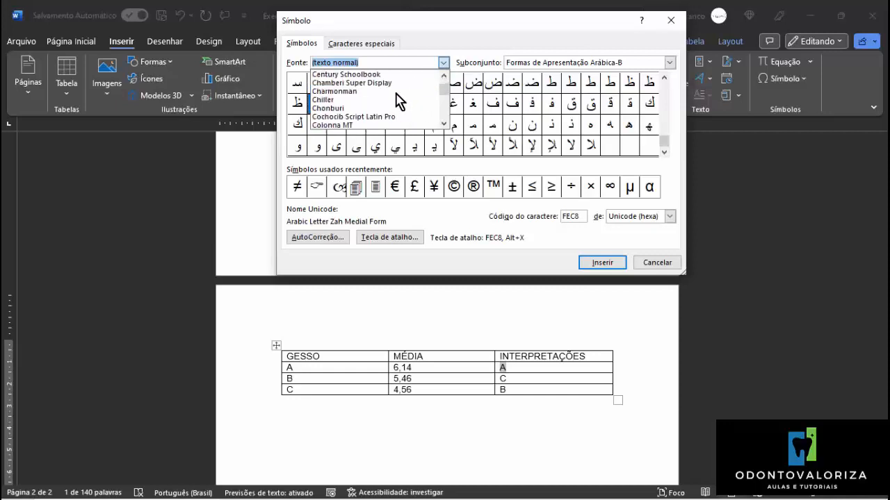
pyautogui.scroll(-20, 398, 99)
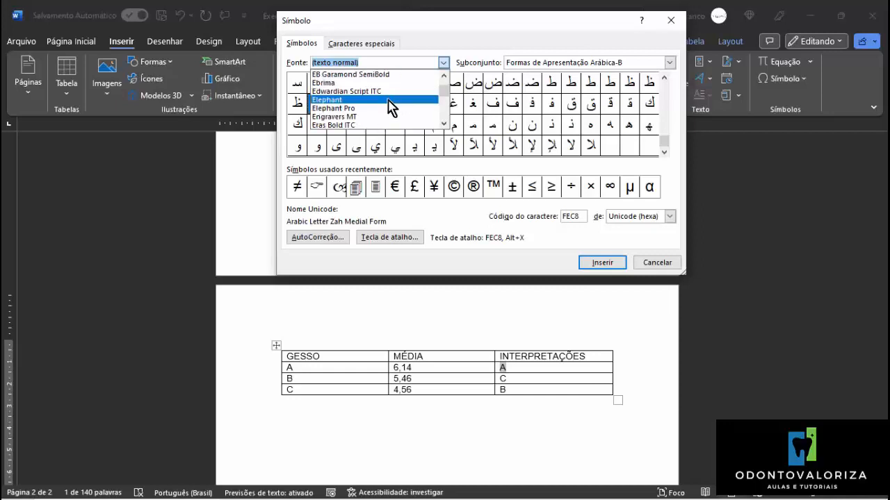
pyautogui.scroll(-20, 391, 110)
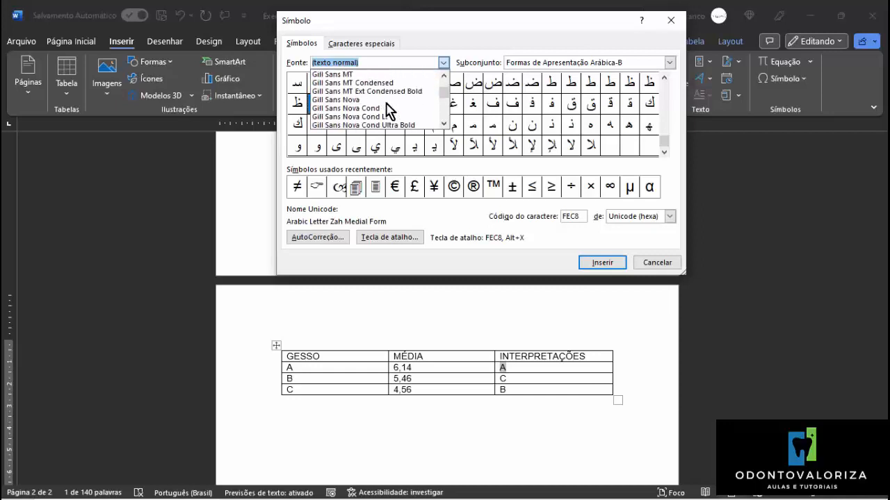
pyautogui.scroll(-20, 388, 111)
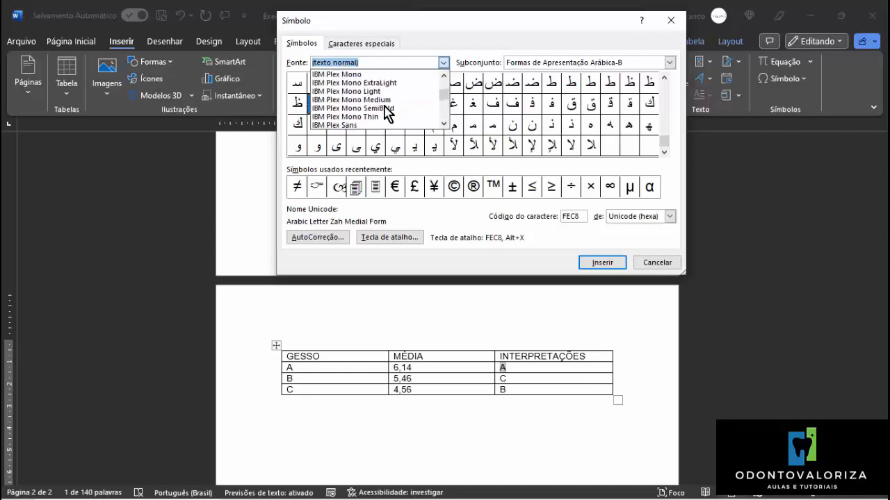
pyautogui.scroll(-7, 386, 108)
pyautogui.moveTo(444, 94); pyautogui.dragTo(447, 120)
pyautogui.scroll(5, 368, 119)
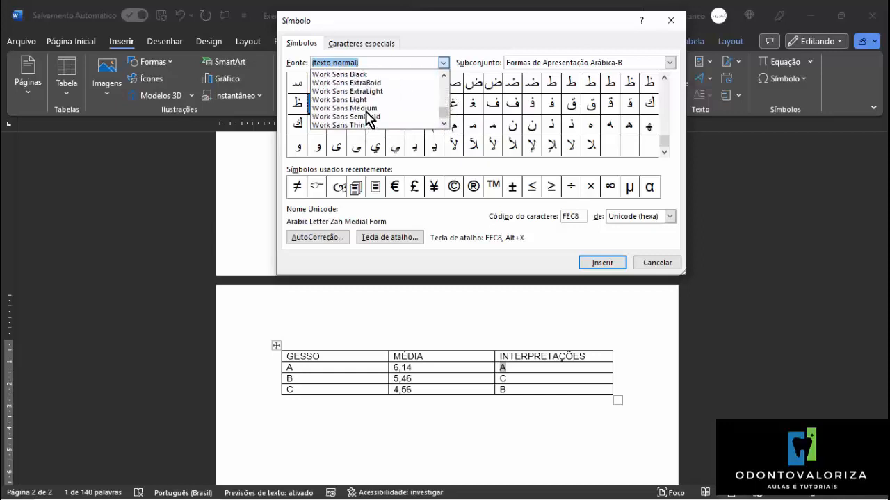
pyautogui.scroll(1, 369, 119)
pyautogui.click(367, 91)
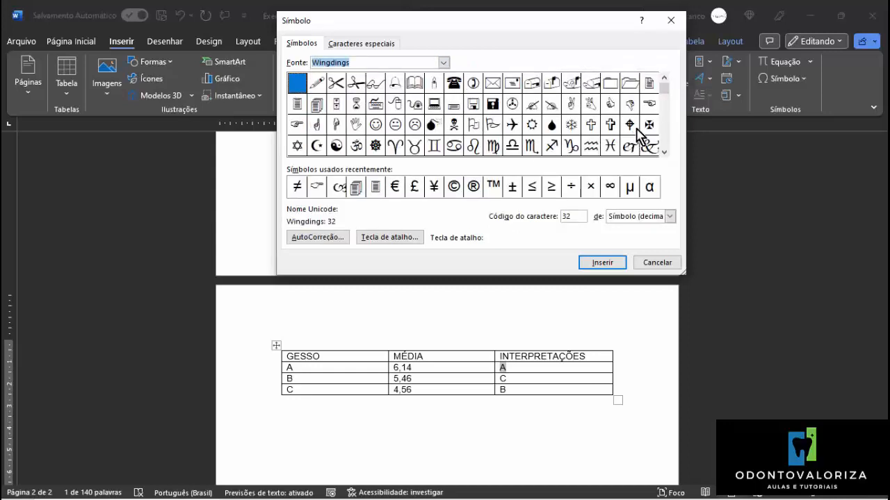
# Replace the selected interpretation for gesso A with the Wingdings four-pointed star, character code 170.
pyautogui.moveTo(664, 90); pyautogui.dragTo(601, 155)
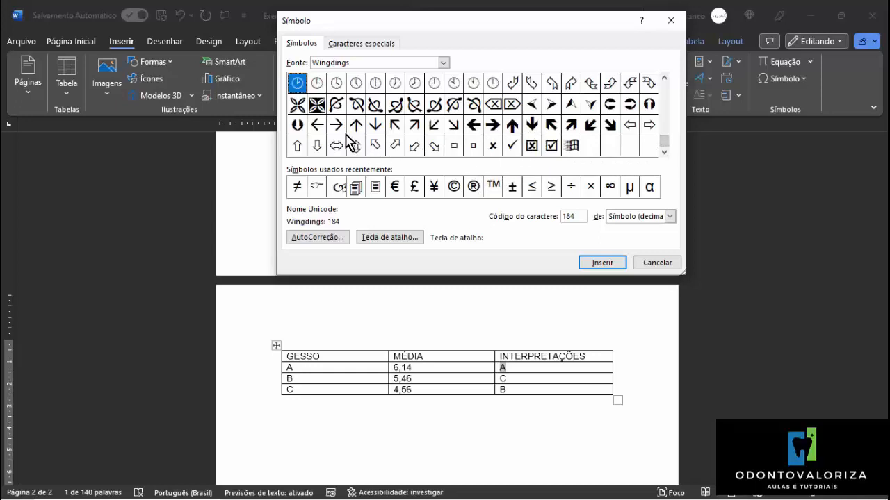
pyautogui.click(663, 78)
pyautogui.click(664, 79)
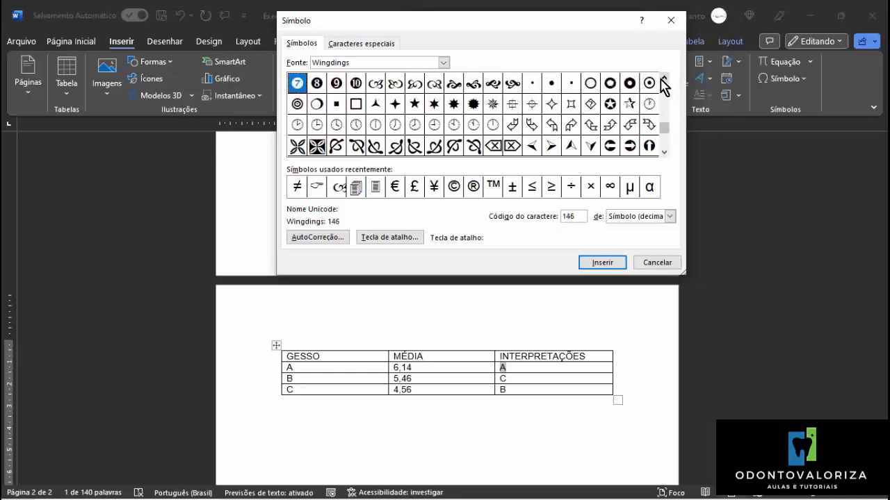
pyautogui.click(394, 103)
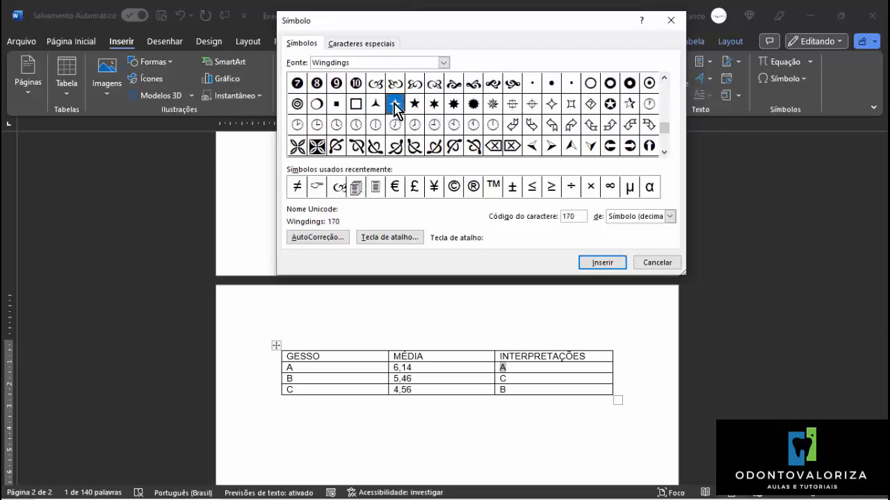
pyautogui.click(602, 263)
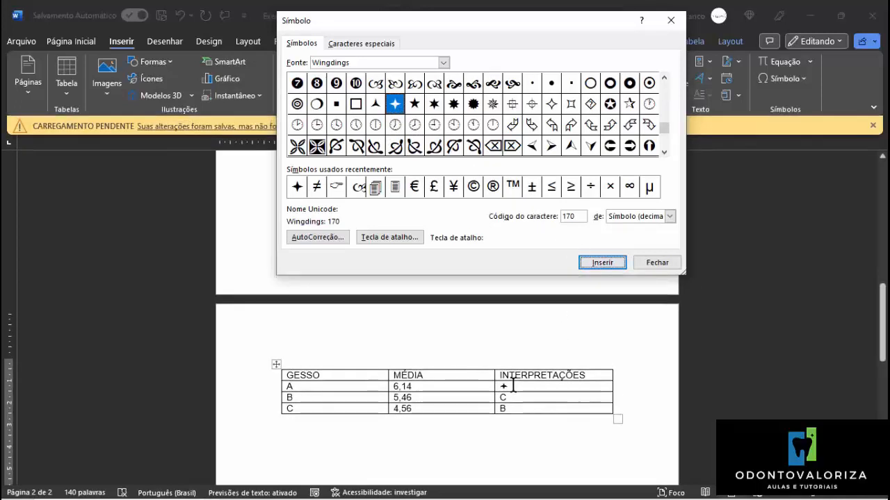
# Close the symbol chooser and clear the interpretation letter for gesso B in the answer table.
pyautogui.click(514, 398)
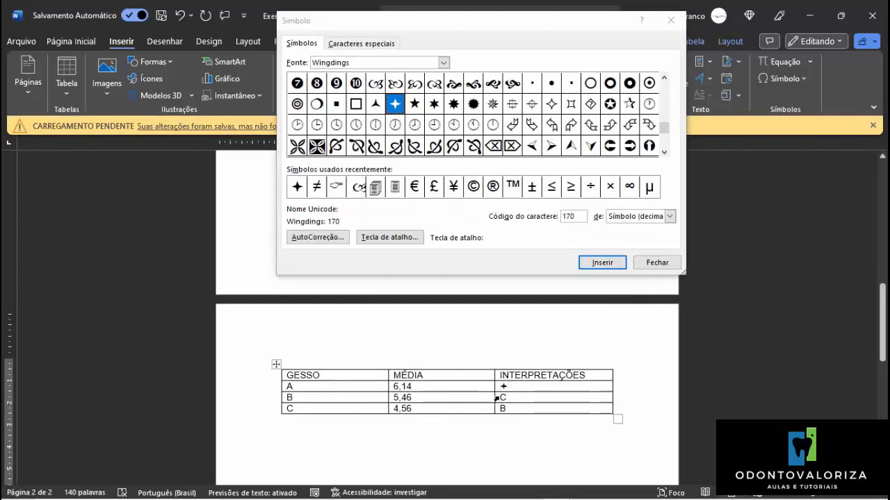
pyautogui.moveTo(507, 398)
pyautogui.mouseDown()
pyautogui.moveTo(493, 395)
pyautogui.moveTo(501, 401)
pyautogui.mouseUp()
pyautogui.click(506, 400)
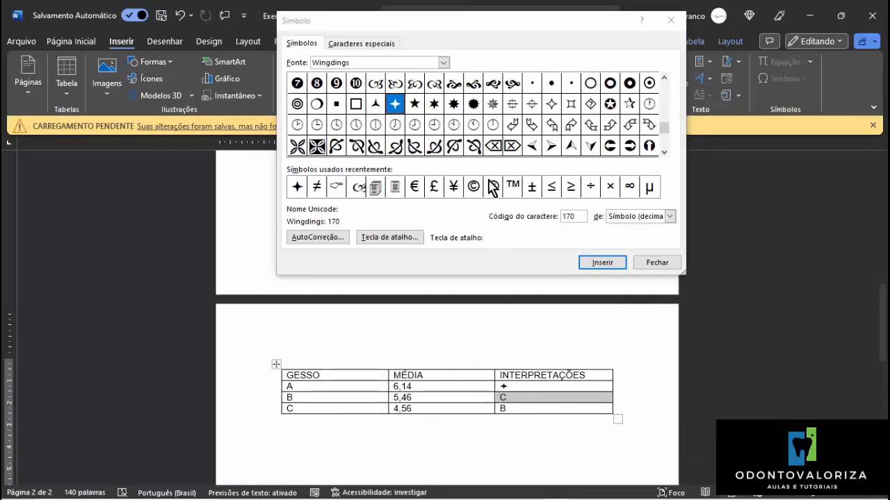
pyautogui.click(415, 107)
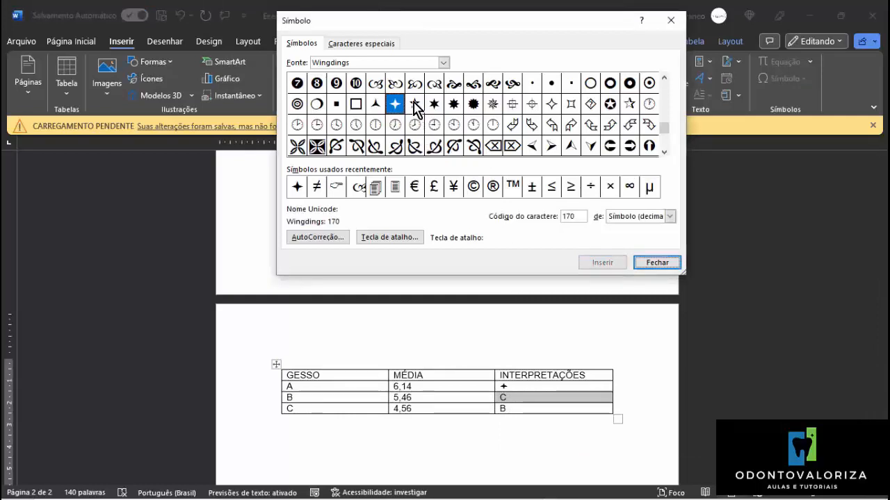
pyautogui.click(656, 263)
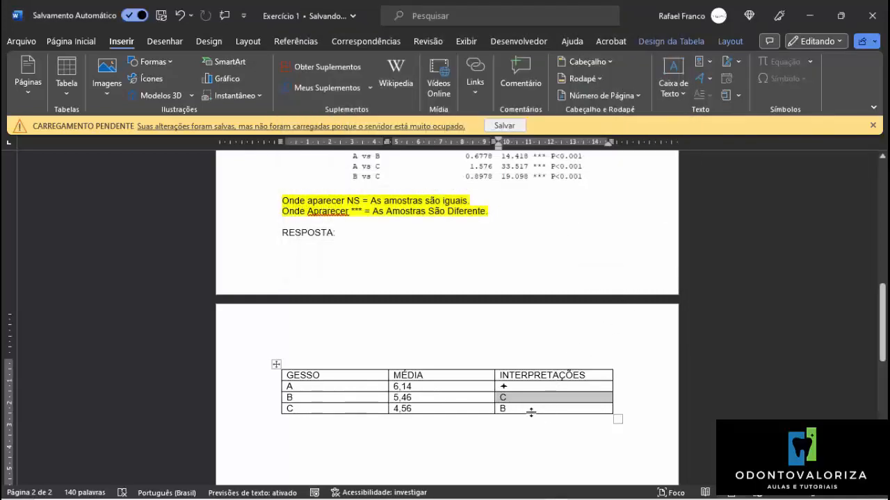
pyautogui.press('Delete')
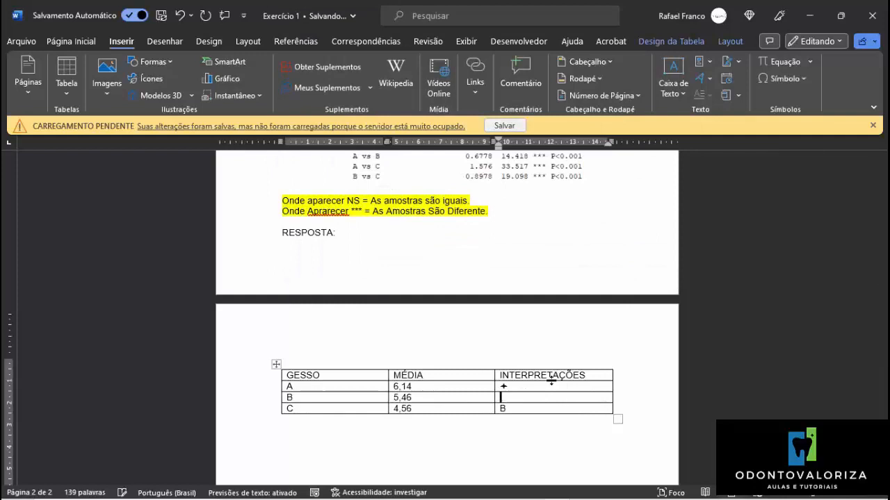
# Insert the Wingdings four-diamond symbol, character code 118, as the interpretation for gesso B.
pyautogui.click(778, 78)
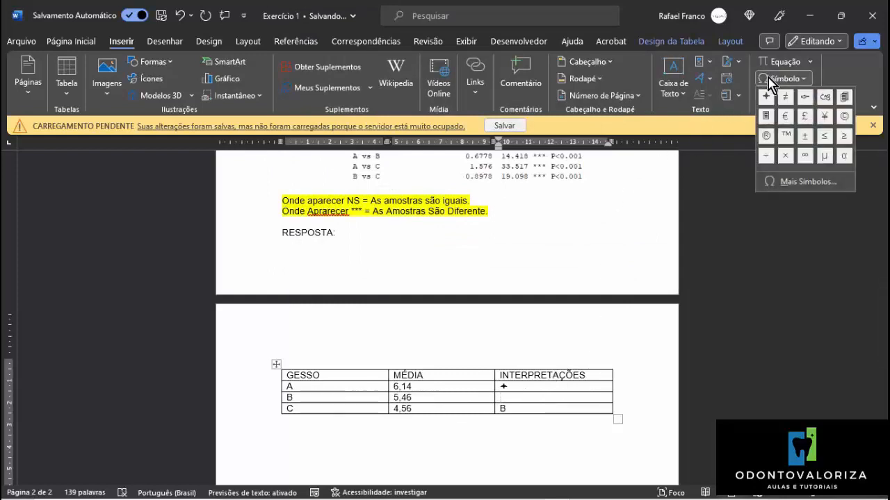
pyautogui.click(806, 182)
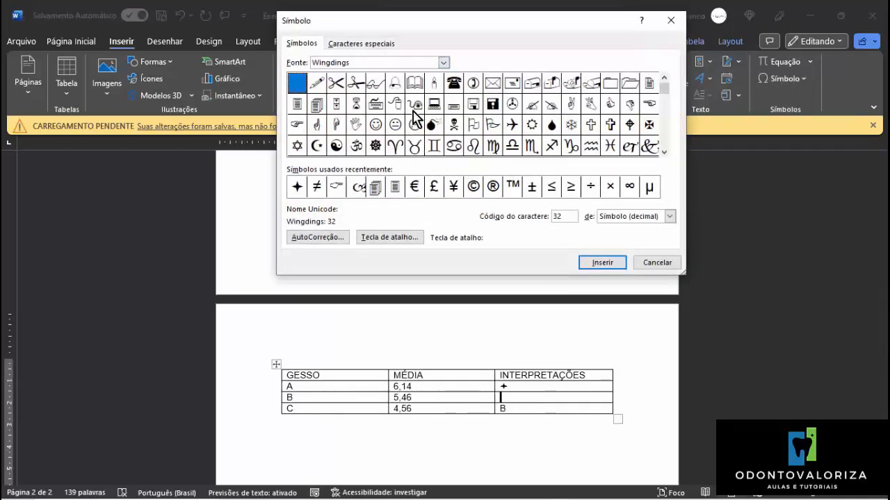
pyautogui.click(419, 120)
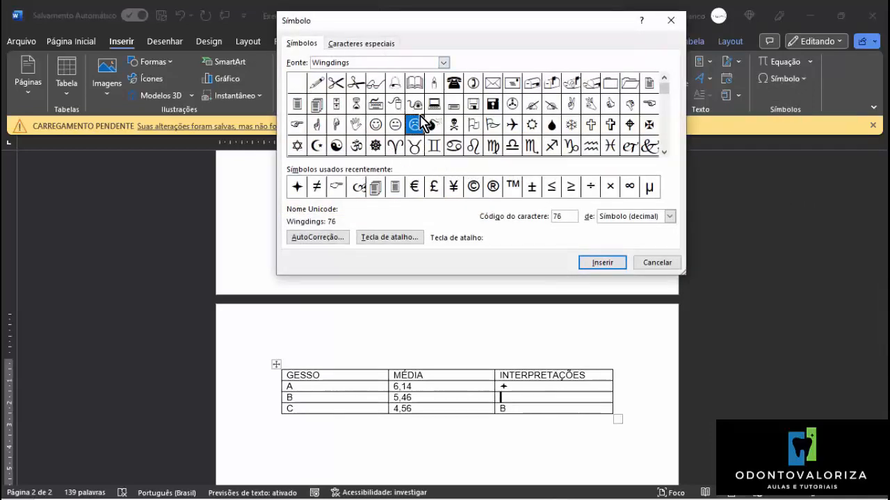
pyautogui.click(665, 153)
pyautogui.click(663, 153)
pyautogui.click(664, 153)
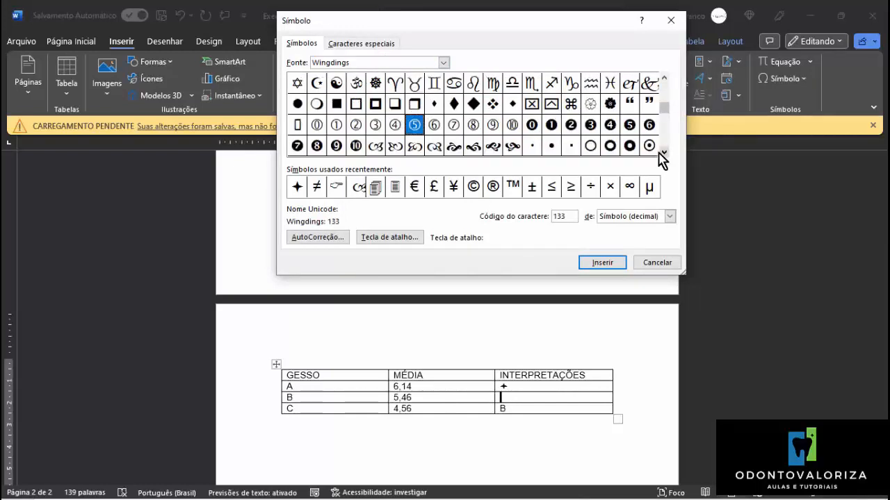
pyautogui.click(493, 103)
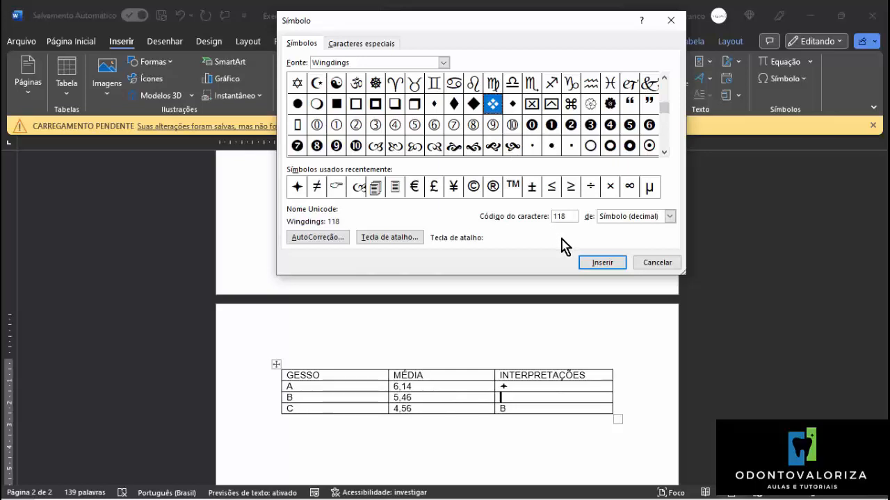
pyautogui.click(598, 262)
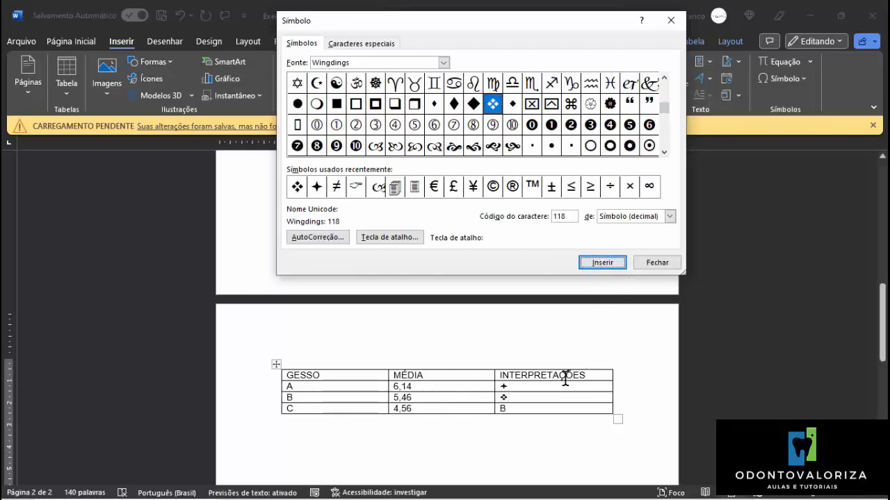
# Replace the interpretation letter for gesso C with the Wingdings rosette, character code 123, and close the symbol chooser.
pyautogui.click(527, 401)
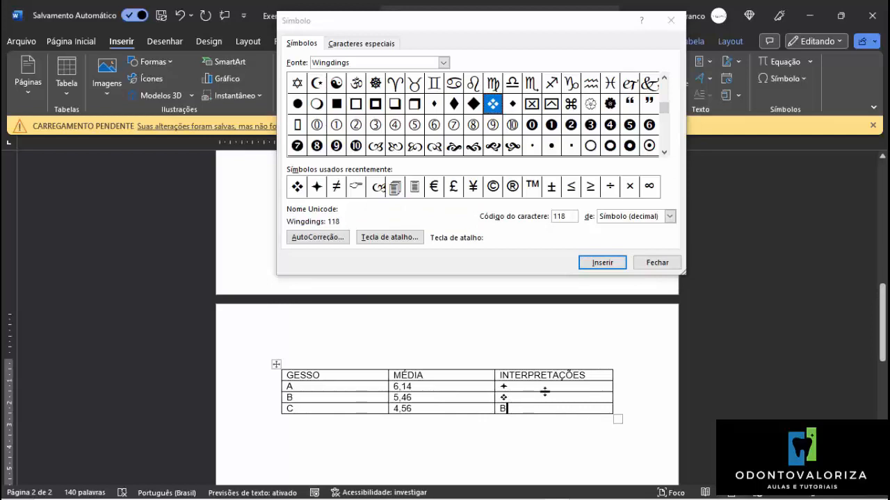
pyautogui.press('BackSpace')
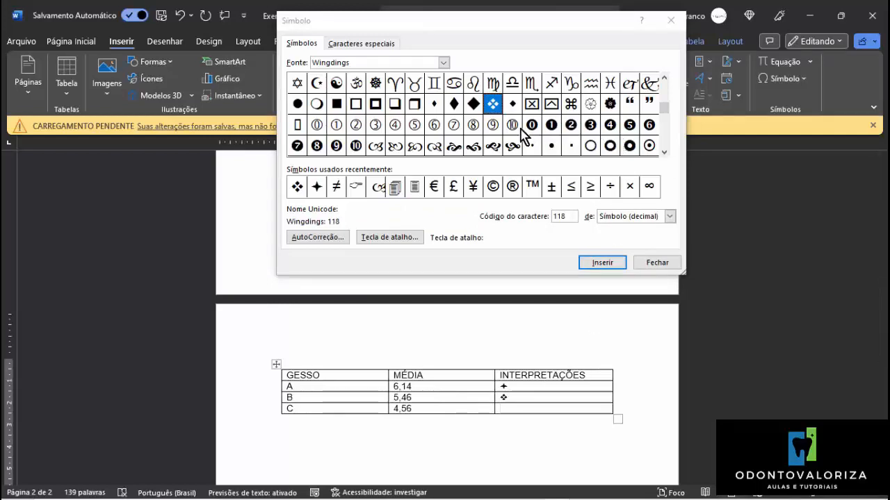
pyautogui.click(589, 106)
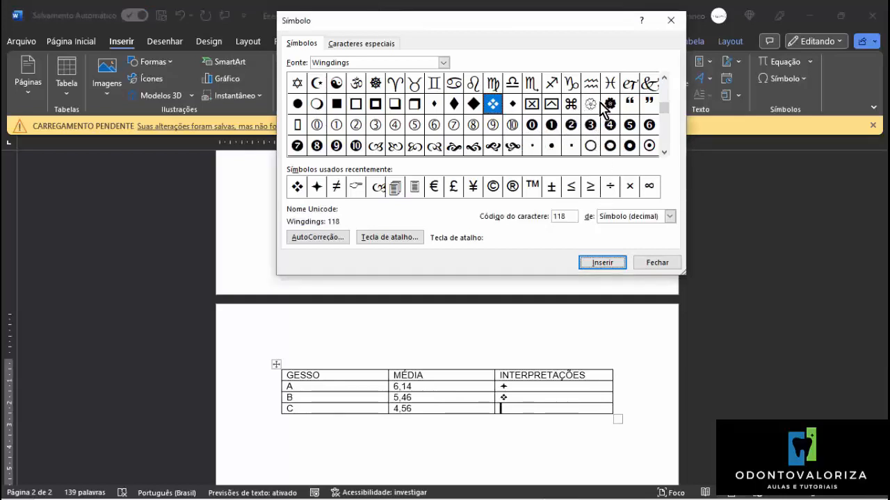
pyautogui.click(591, 104)
pyautogui.click(596, 264)
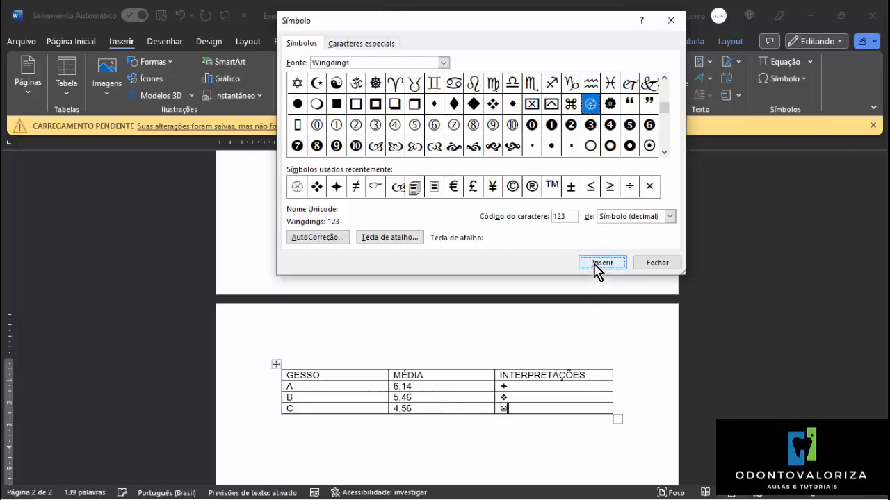
pyautogui.click(651, 264)
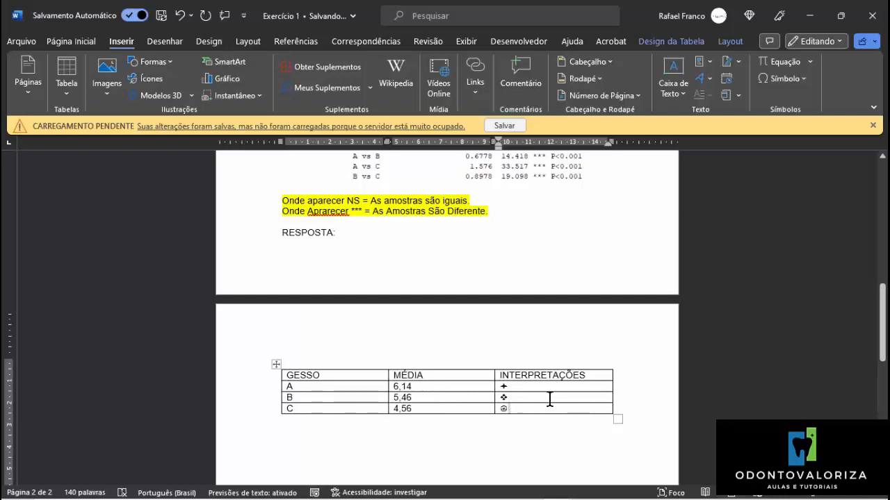
# Start a paragraph one blank line below the answer table with "Levando-se em comparação os três tipos de gesso".
pyautogui.click(478, 439)
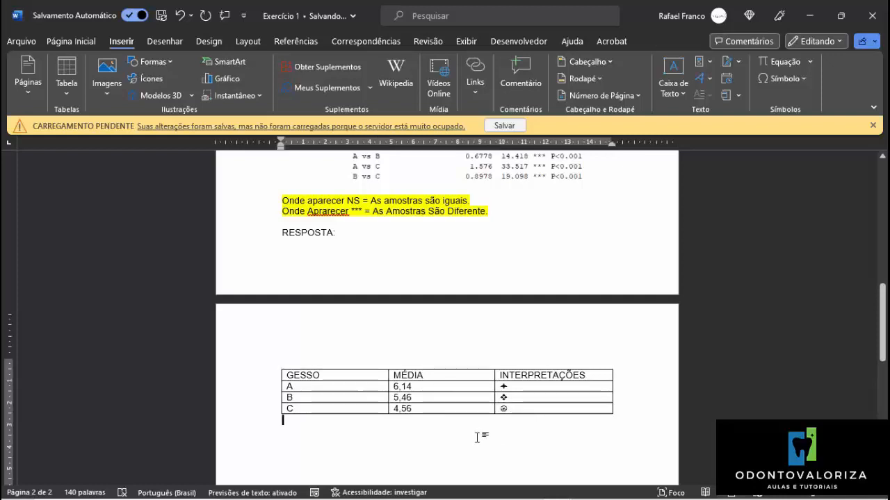
pyautogui.press('Return')
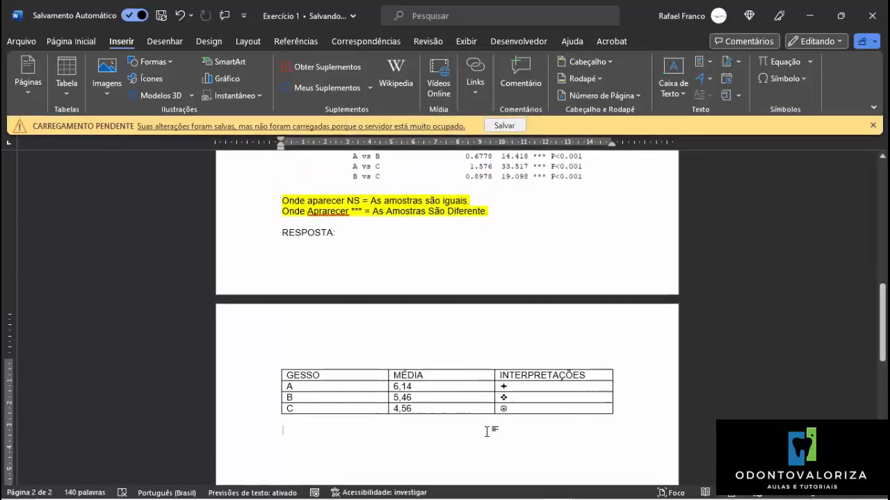
pyautogui.write('EV')
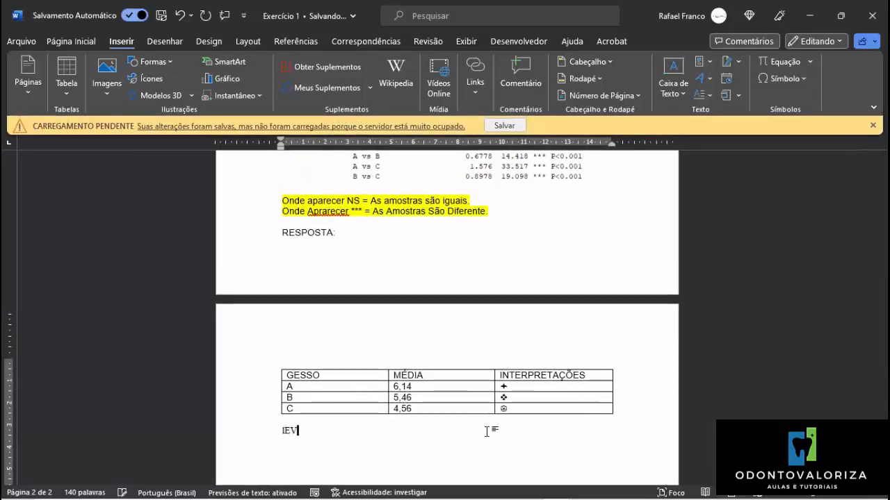
pyautogui.write('ANdo-se')
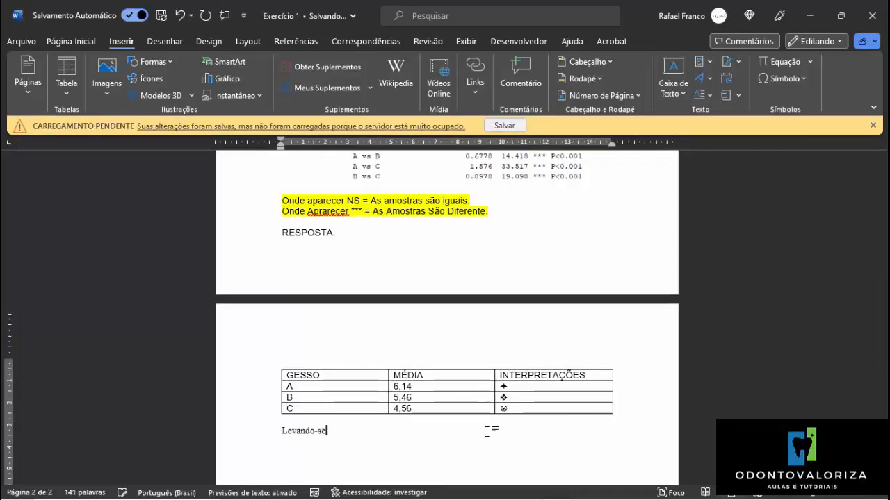
pyautogui.write(' emm con')
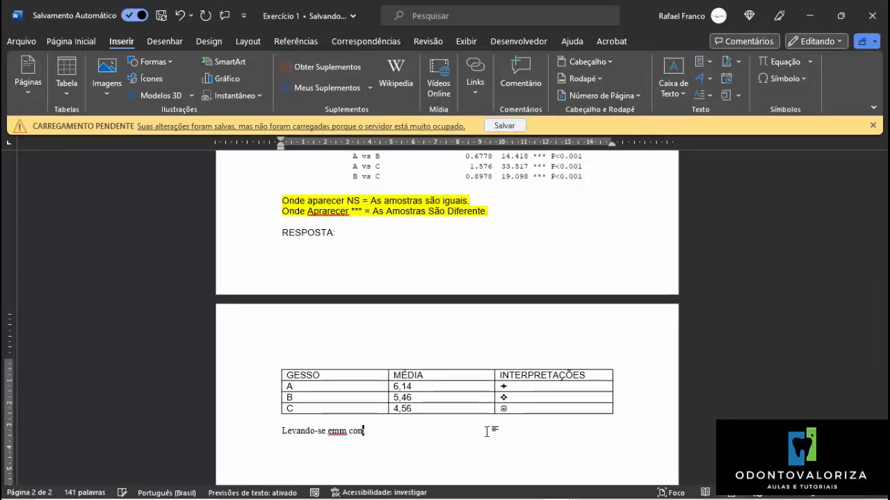
pyautogui.press('BackSpace')
pyautogui.write('mparação os tr')
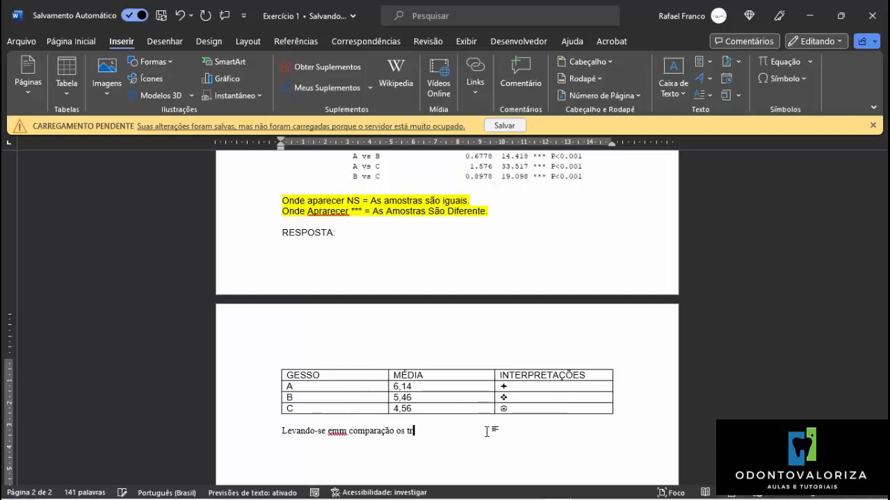
pyautogui.write('ês tipos de gesso')
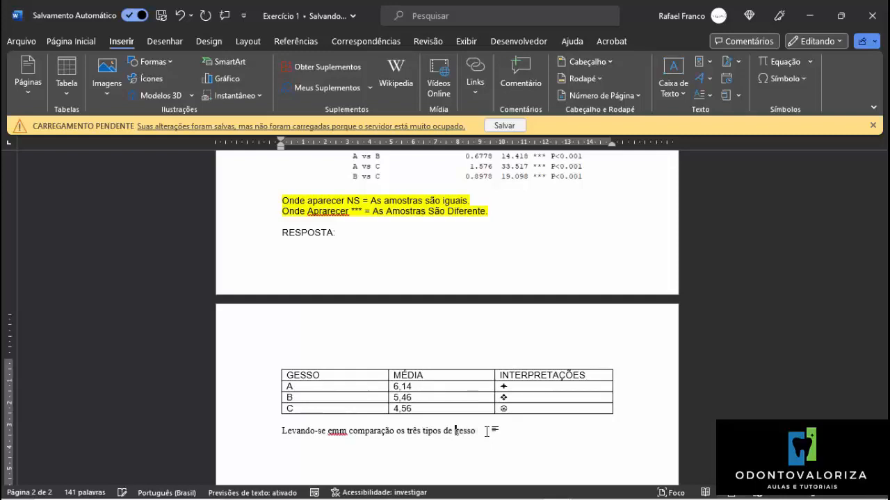
# Correct the misspelled "emm" to "em" in the new sentence.
pyautogui.press('Left')
pyautogui.press('Left')
pyautogui.press('Left')
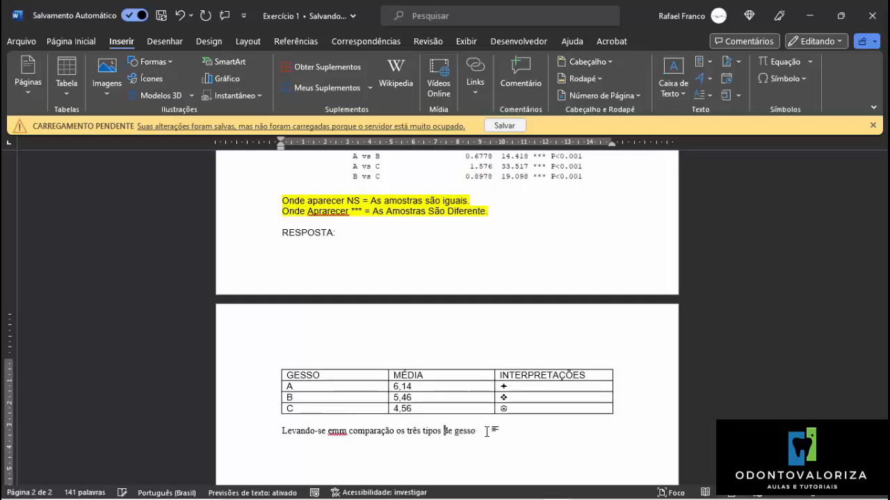
pyautogui.click(346, 446)
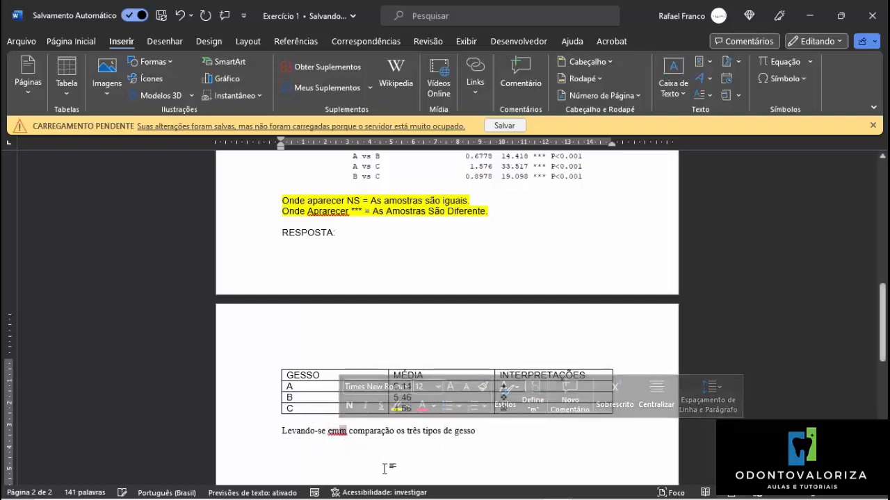
pyautogui.press('BackSpace')
# Add "(A,B e C)" after "gesso" at the end of the sentence.
pyautogui.click(477, 431)
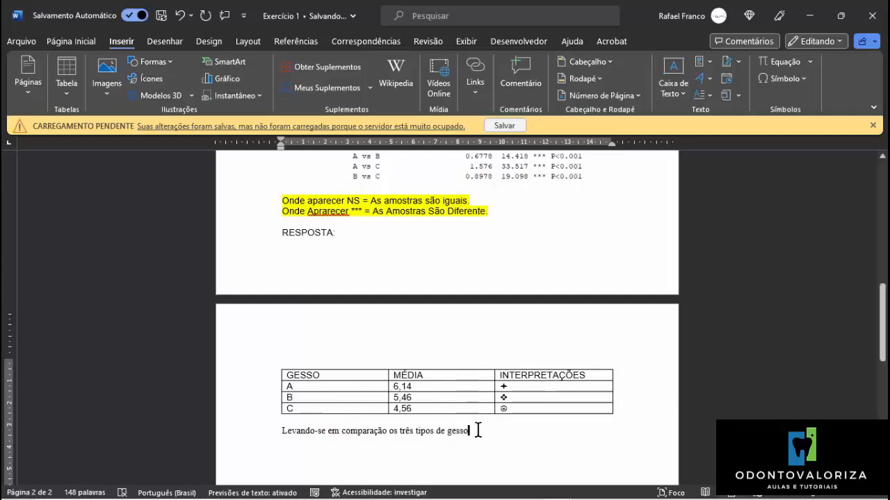
pyautogui.write('(')
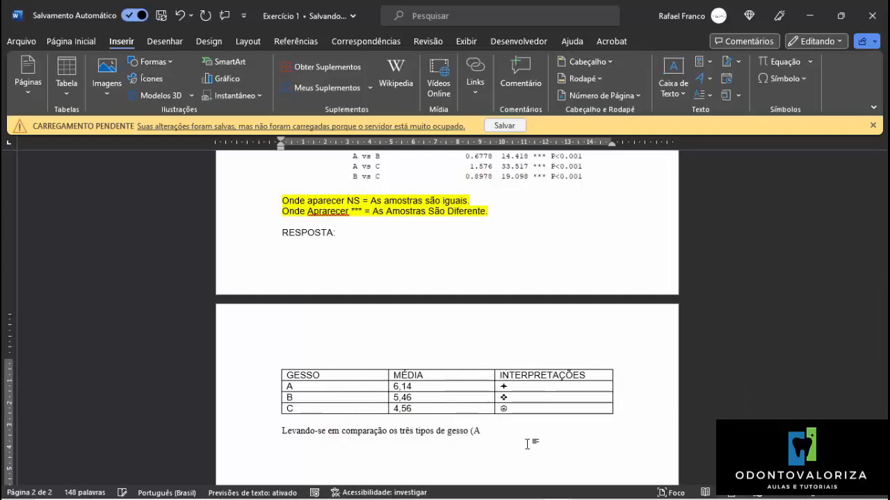
pyautogui.write('A,B')
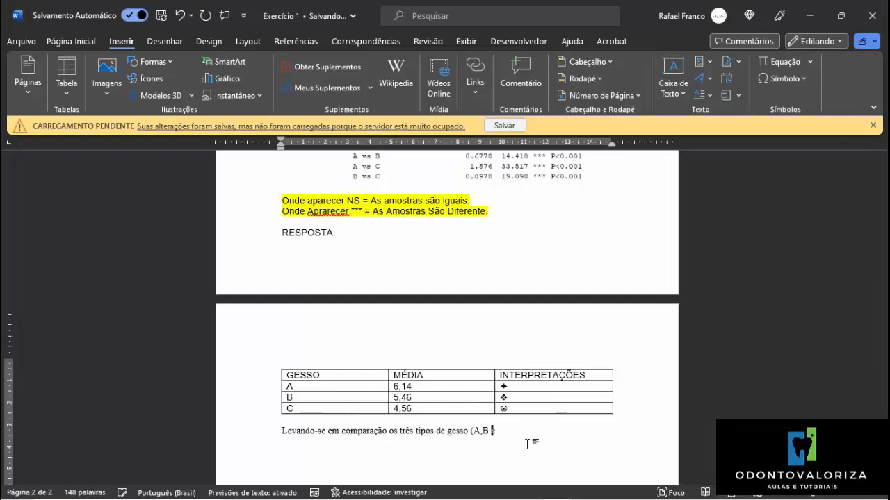
pyautogui.write(' e C) conforme o teste de ')
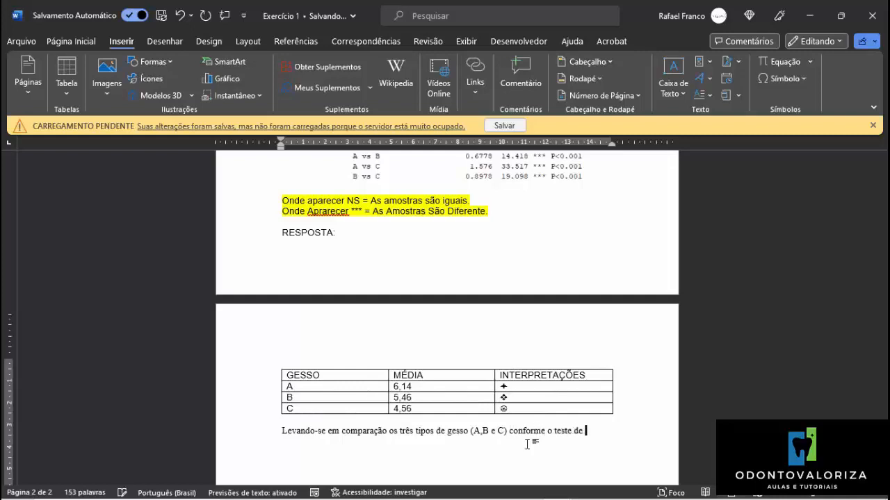
pyautogui.write('variância ANOVA')
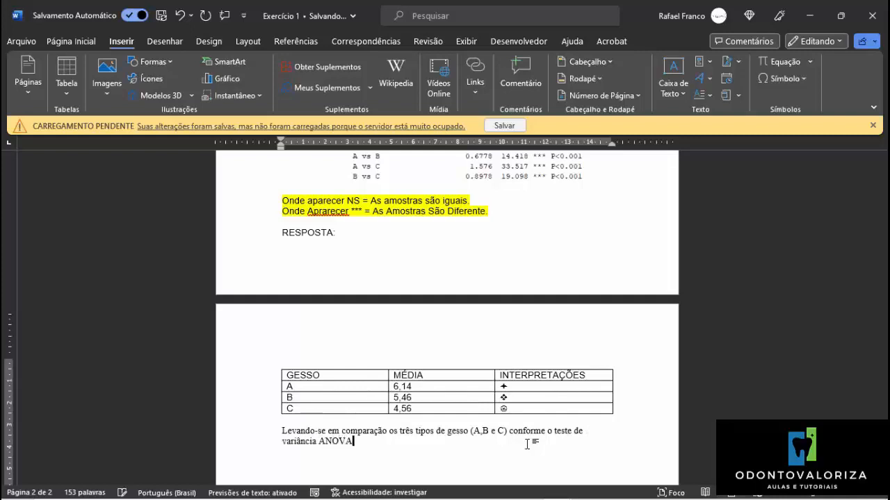
pyautogui.write(', concluimo q')
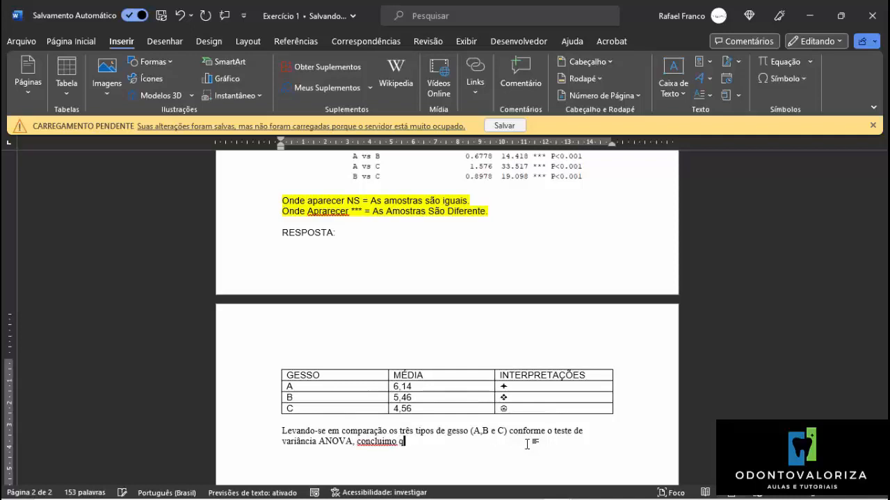
# Extend the sentence with ", concluímos que".
pyautogui.press('BackSpace')
pyautogui.press('BackSpace')
pyautogui.write('s que')
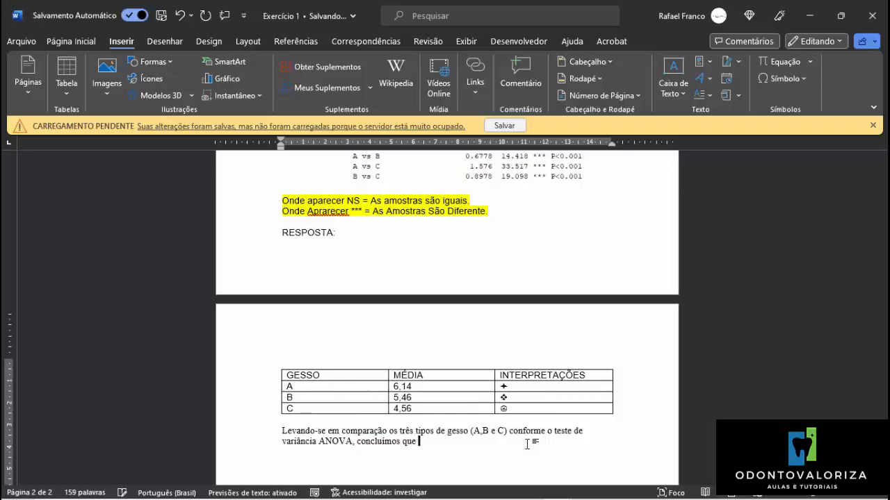
# Copy "), quanto à dureza de suas superfícies após a manipulação e presa final" from the exercise statement to the end of the conclusion.
pyautogui.scroll(-1, 535, 424)
pyautogui.scroll(6, 536, 312)
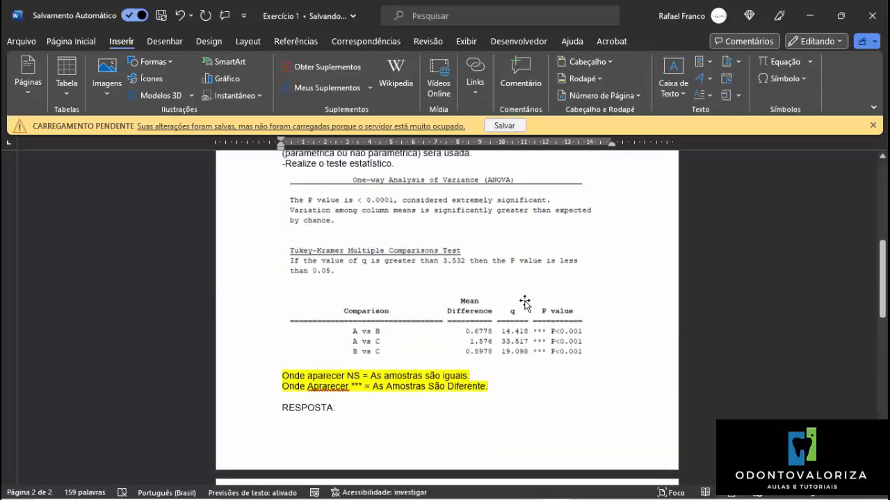
pyautogui.scroll(9, 525, 304)
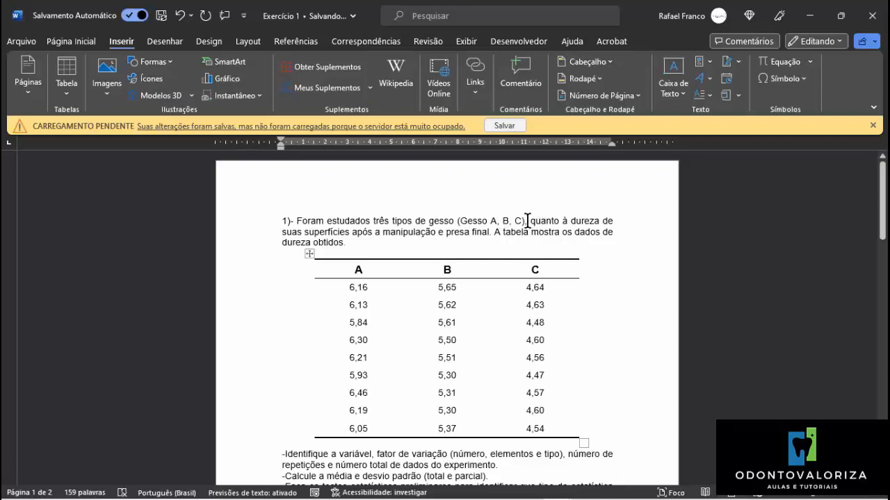
pyautogui.moveTo(531, 220); pyautogui.dragTo(477, 234)
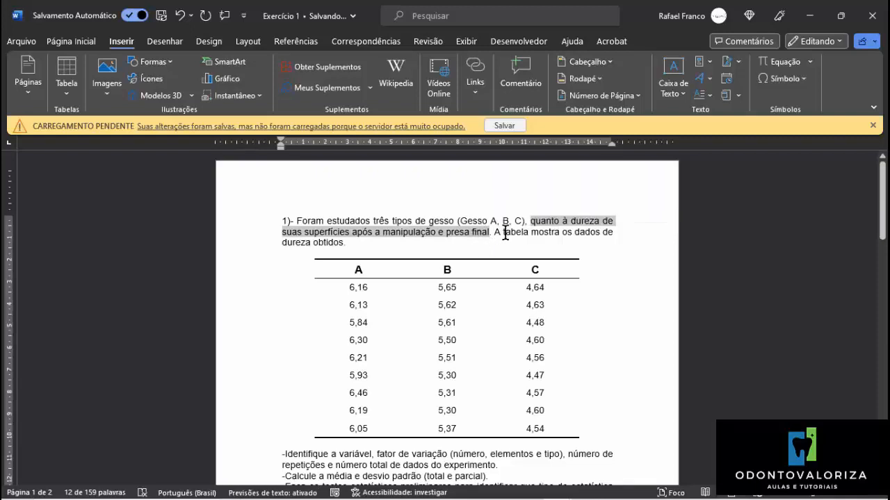
pyautogui.moveTo(529, 222); pyautogui.dragTo(489, 238)
pyautogui.hotkey('ctrl', 'c')
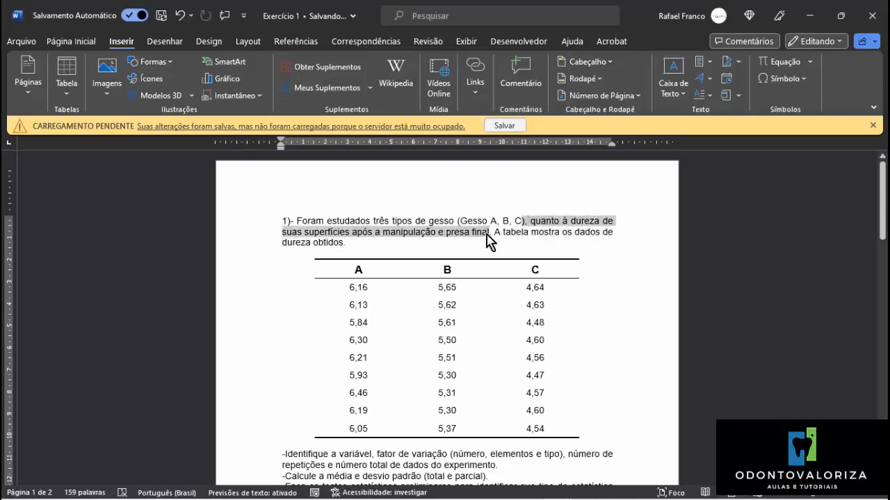
pyautogui.scroll(-6, 538, 327)
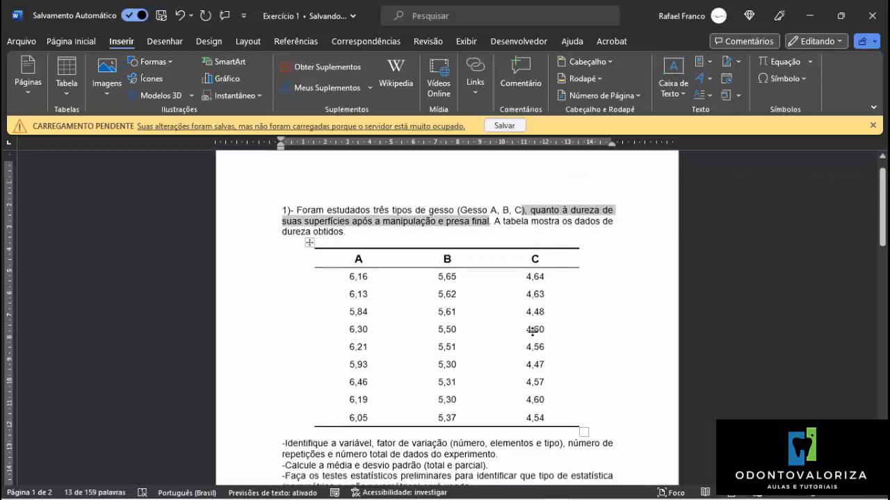
pyautogui.scroll(-5, 532, 353)
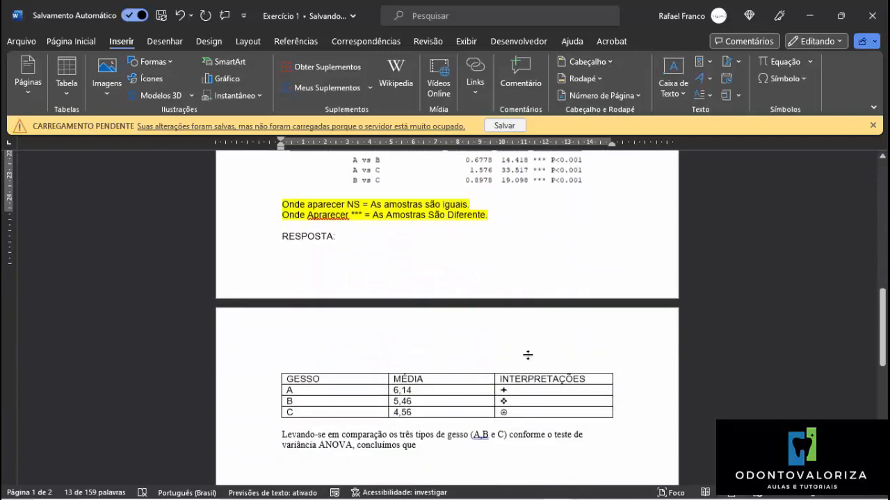
pyautogui.click(440, 363)
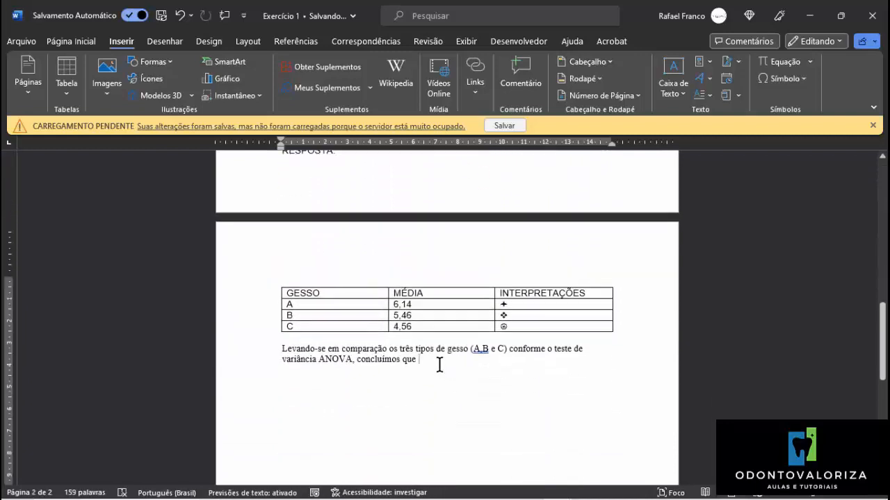
pyautogui.hotkey('ctrl', 'v')
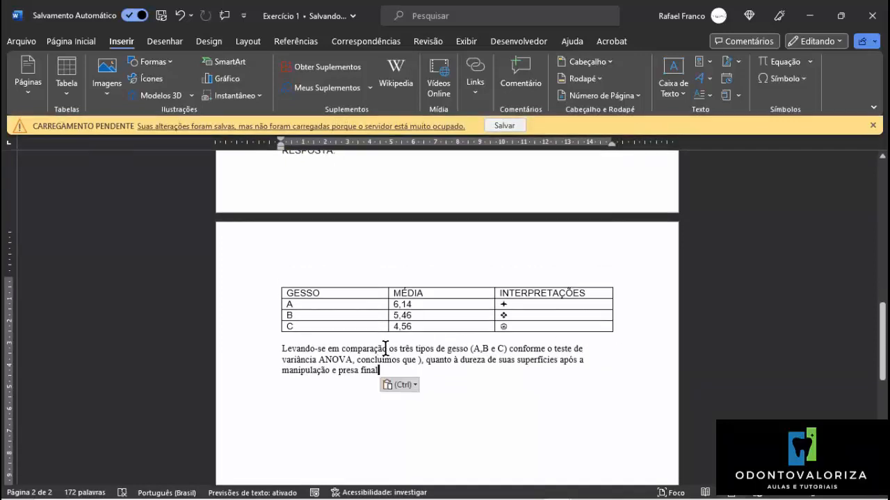
# Replace "comparação" with "consideração" in the conclusion, keeping "os" before "três tipos".
pyautogui.moveTo(387, 348); pyautogui.dragTo(343, 356)
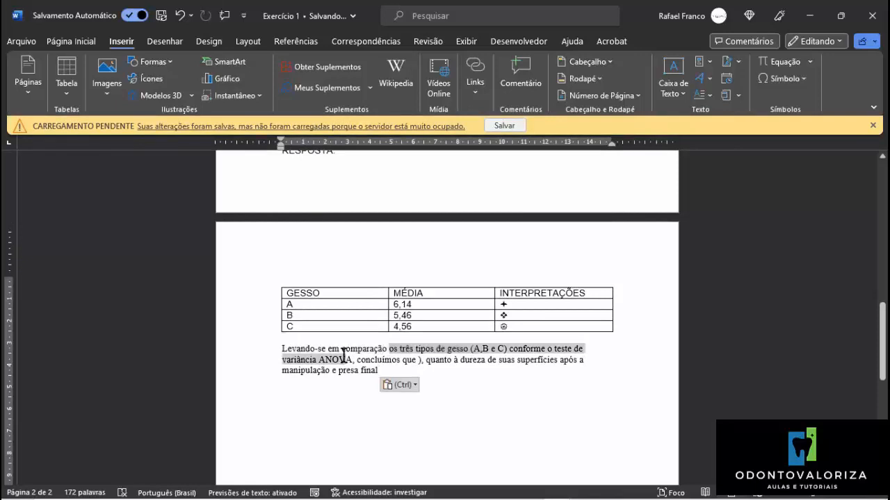
pyautogui.doubleClick(341, 350)
pyautogui.press('Delete')
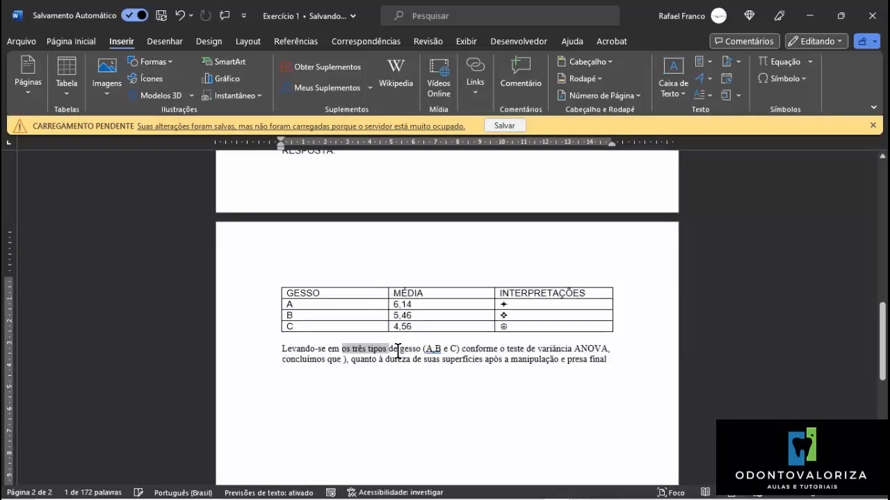
pyautogui.write('considera')
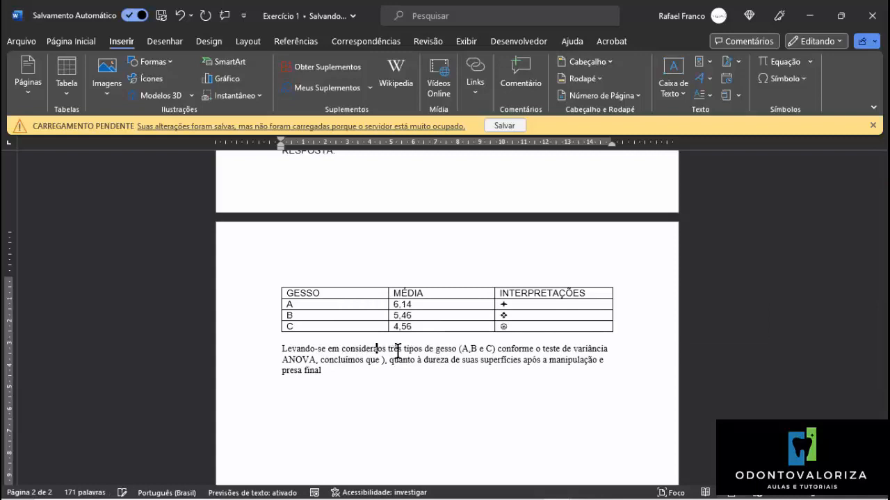
pyautogui.write('ção')
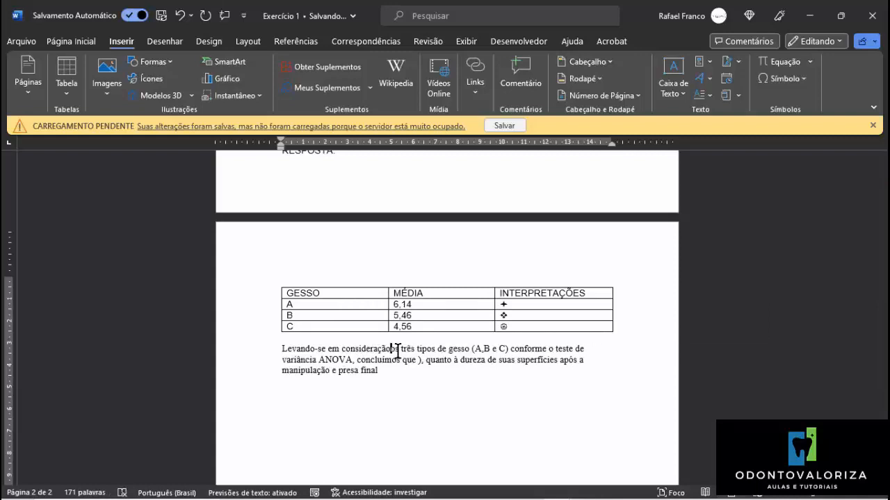
pyautogui.press('Delete')
pyautogui.press('Delete')
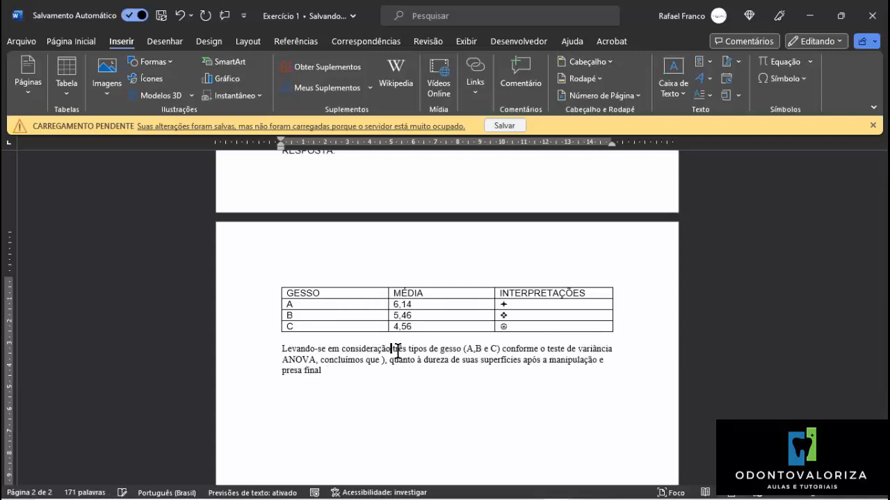
pyautogui.write('os')
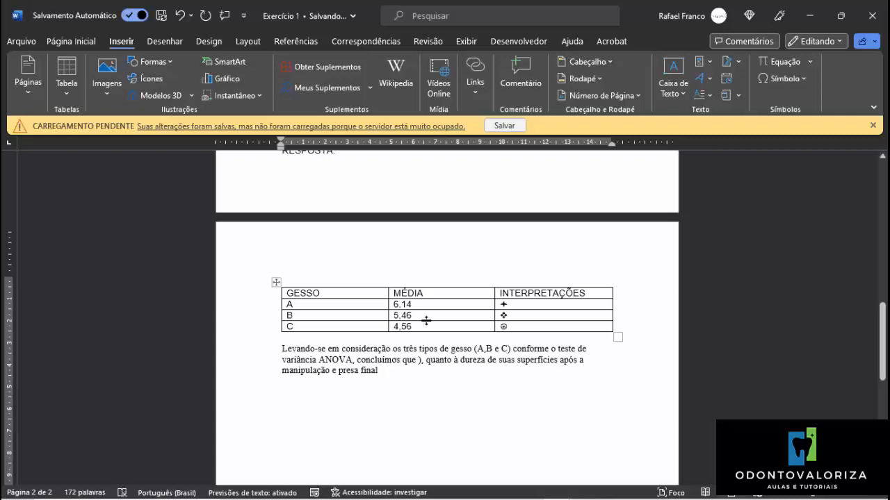
# Insert "analisados" before "(A,B e C)" in the conclusion, using the suggested spelling.
pyautogui.click(477, 348)
pyautogui.write('analiza')
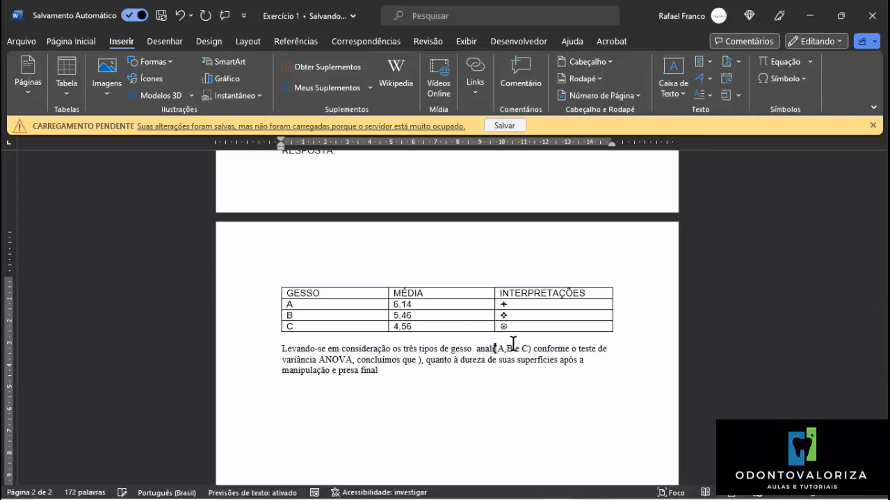
pyautogui.write('s')
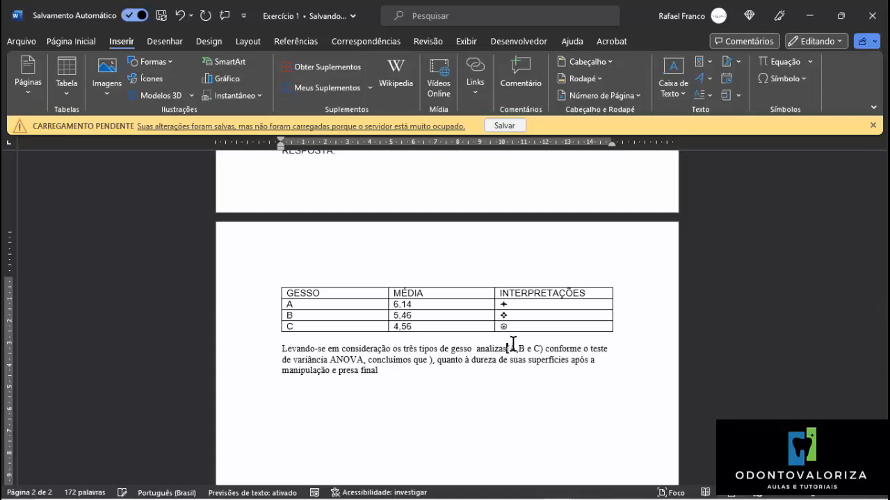
pyautogui.press('BackSpace')
pyautogui.write('dos')
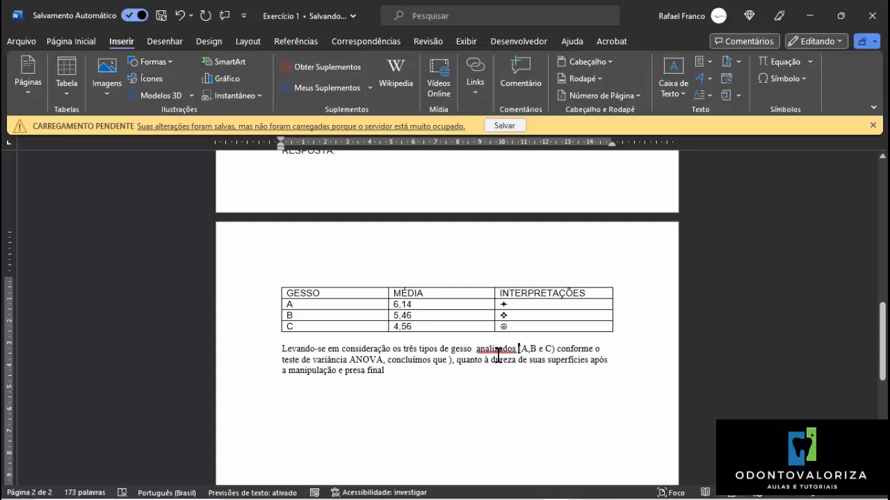
pyautogui.rightClick(497, 354)
pyautogui.rightClick(493, 353)
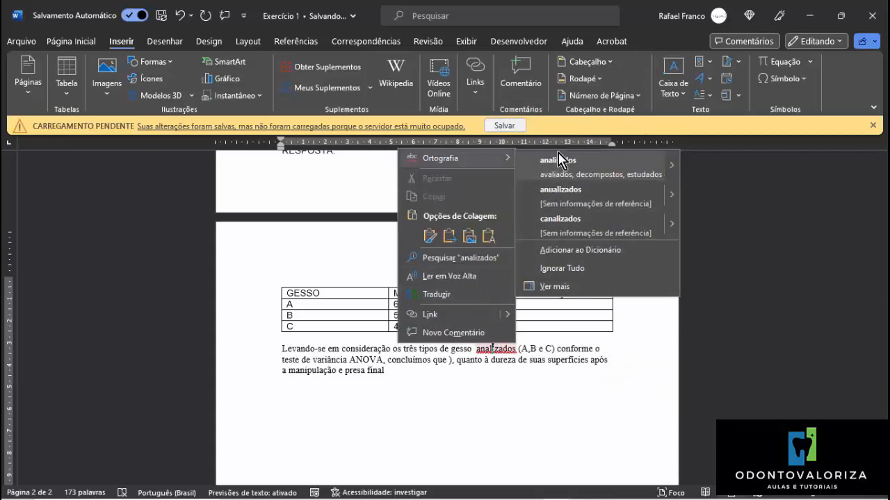
pyautogui.click(560, 159)
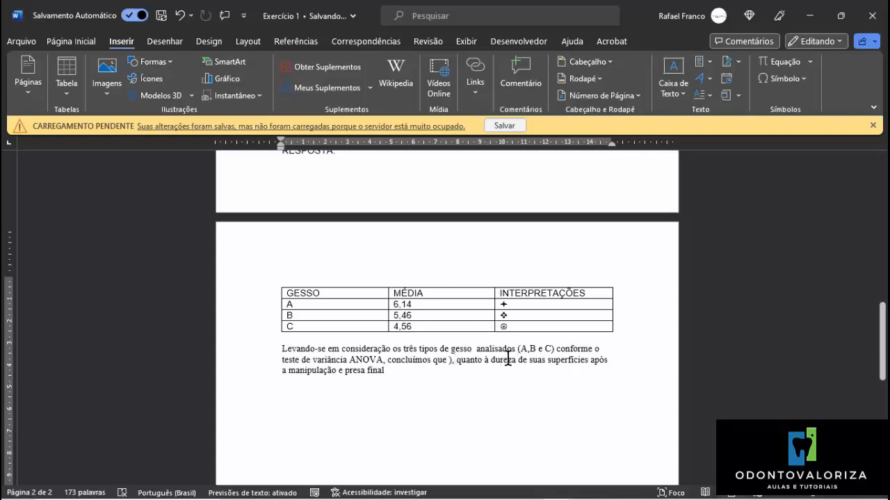
# Replace the stray ")," after "concluímos que" with a colon and add ", o teste resultou afirmando que" at the end.
pyautogui.hotkey('ctrl', 'z')
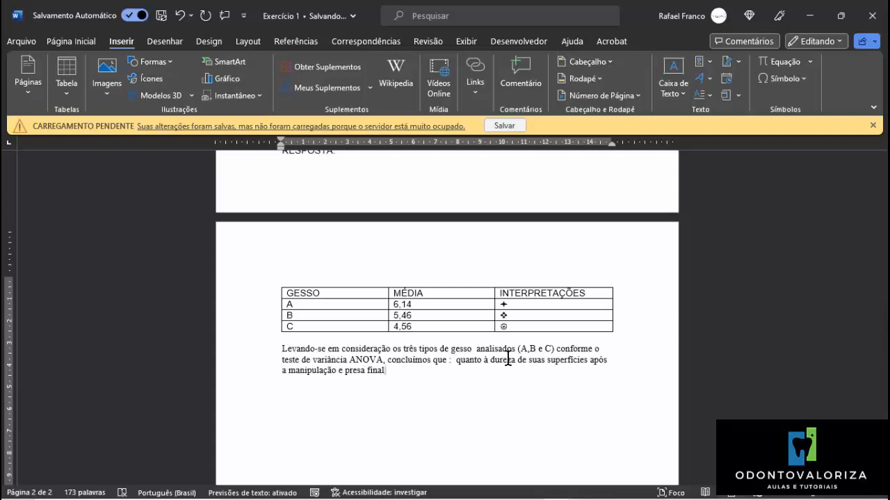
pyautogui.write('.')
pyautogui.write('o te')
pyautogui.write('ste')
pyautogui.write(' resulto')
pyautogui.write('u afirm')
pyautogui.scroll(-1, 507, 359)
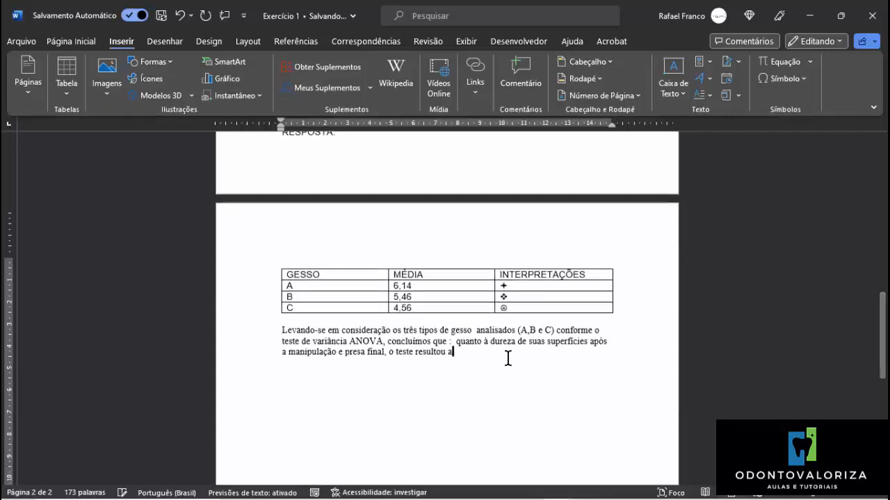
pyautogui.write('ando que ')
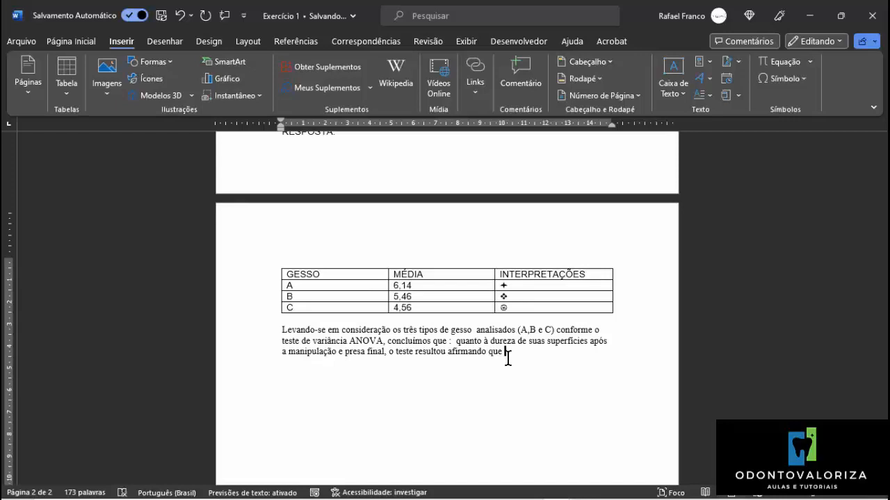
pyautogui.write('tem grau de significância ele')
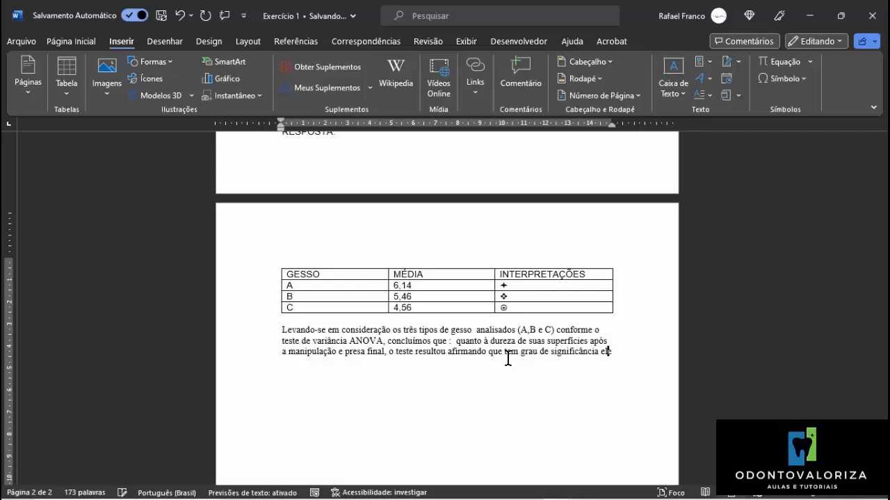
pyautogui.write('vado pois P')
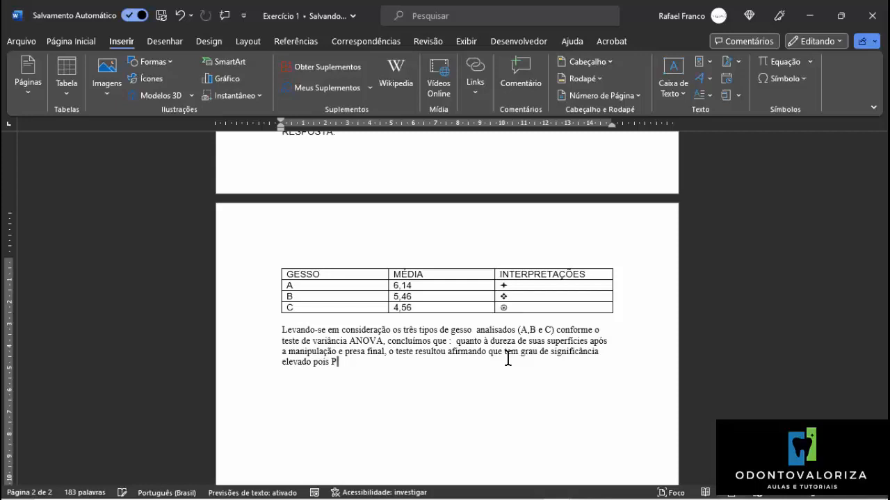
pyautogui.write('<')
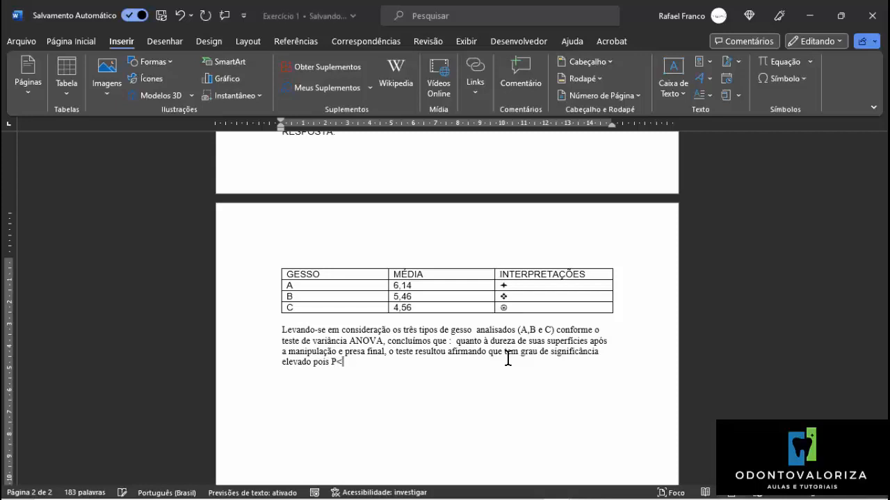
pyautogui.write('0,5')
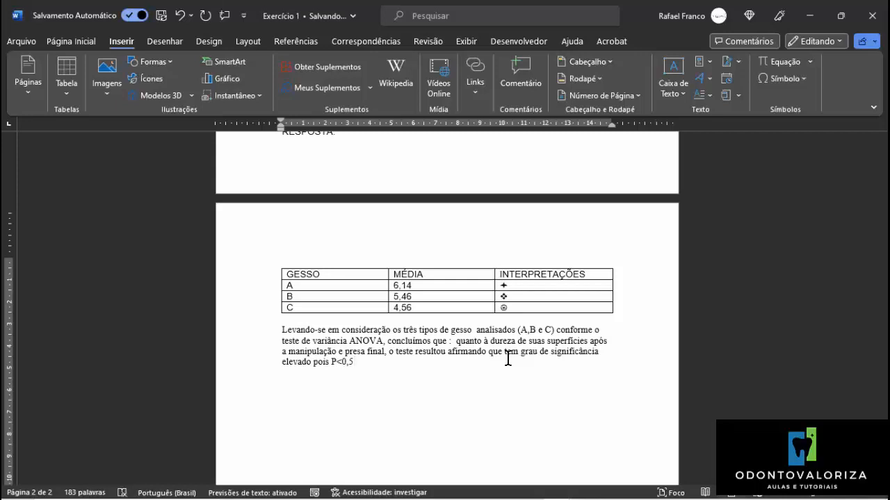
pyautogui.write('.')
# Extend the conclusion with "; concluímos que as três amostras apresentam".
pyautogui.write('concl')
pyautogui.write('u')
pyautogui.write('imos qu')
pyautogui.write('e')
pyautogui.press('BackSpace')
pyautogui.press('BackSpace')
pyautogui.write('ue as ti')
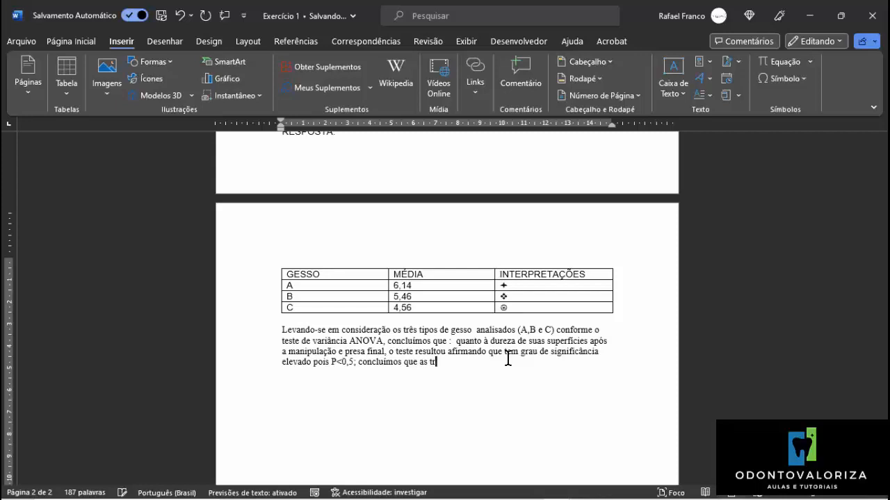
pyautogui.write('ês amostras apresentam res')
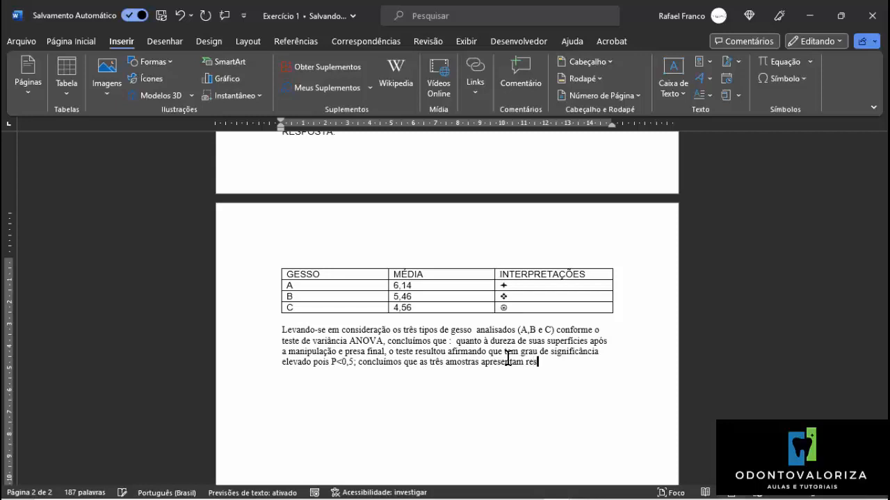
pyautogui.write('utados diferentes')
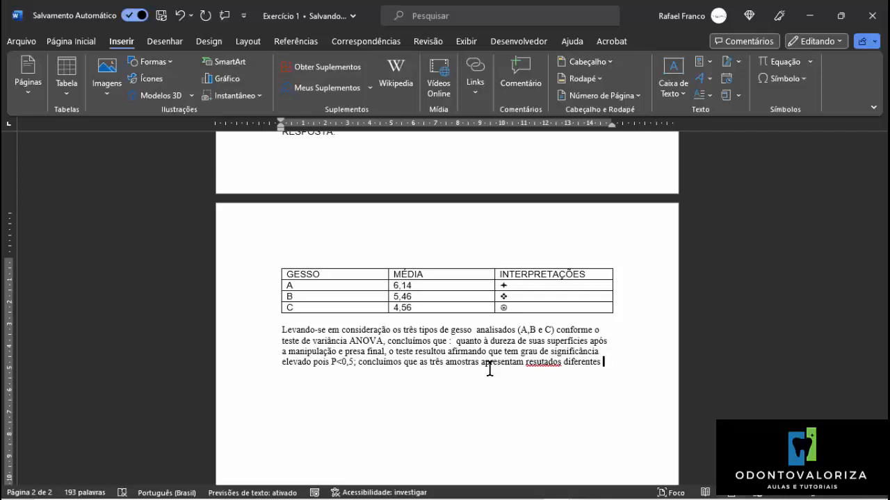
# Add "resultados diferentes" after "apresentam", correcting the misspelled "resutados" with the suggested spelling.
pyautogui.rightClick(541, 361)
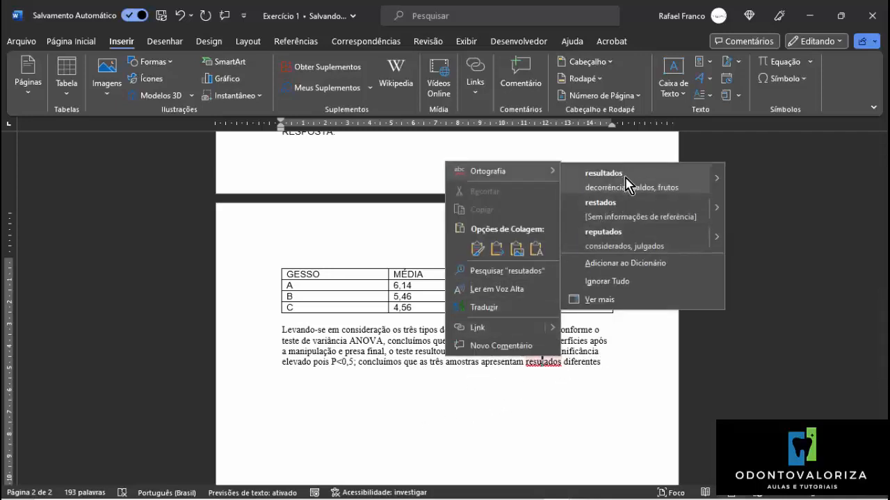
pyautogui.click(625, 175)
# Finish the conclusion with "no que diz respeito ao analisado.", using the suggested spelling for the last word.
pyautogui.click(612, 362)
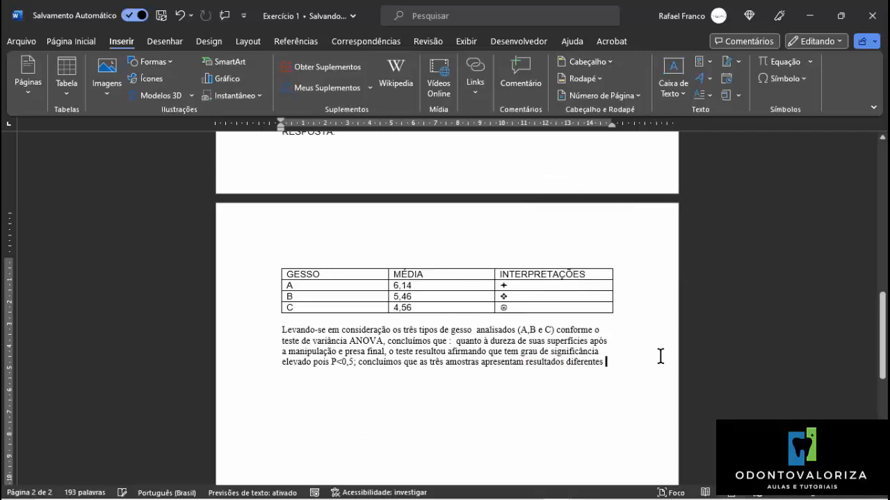
pyautogui.write('no que di')
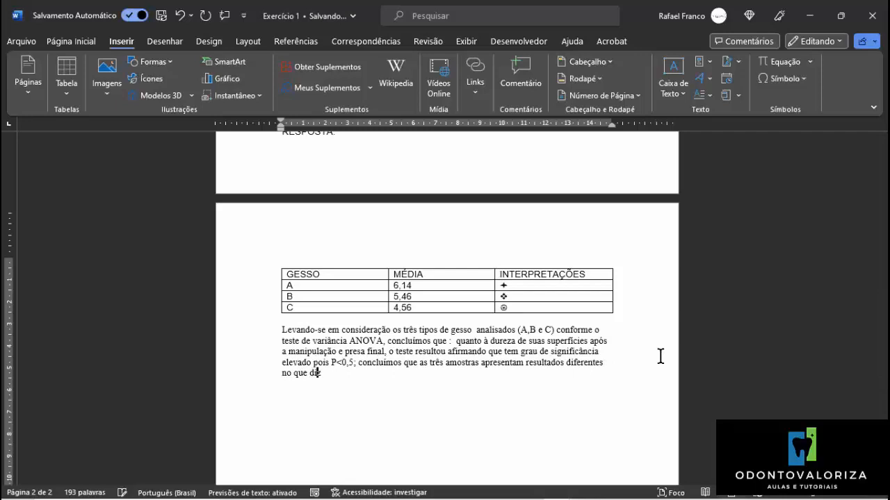
pyautogui.write('z respeito ao an')
pyautogui.write('aizado.')
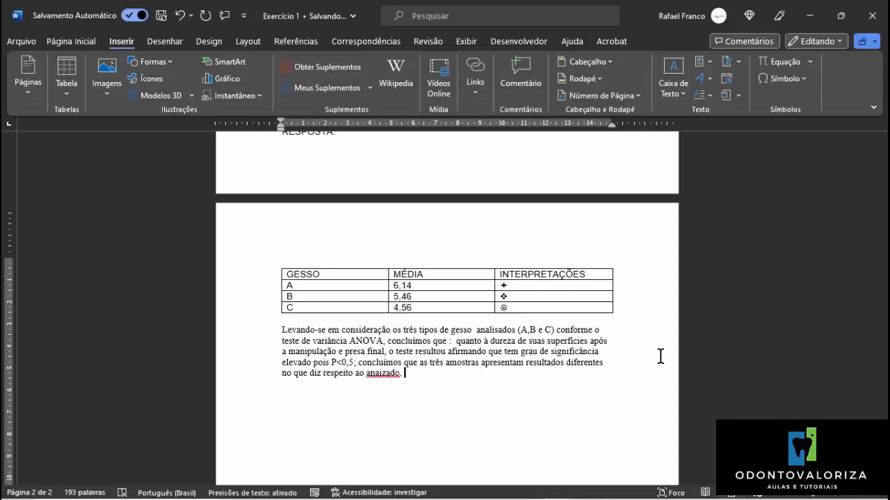
pyautogui.rightClick(382, 369)
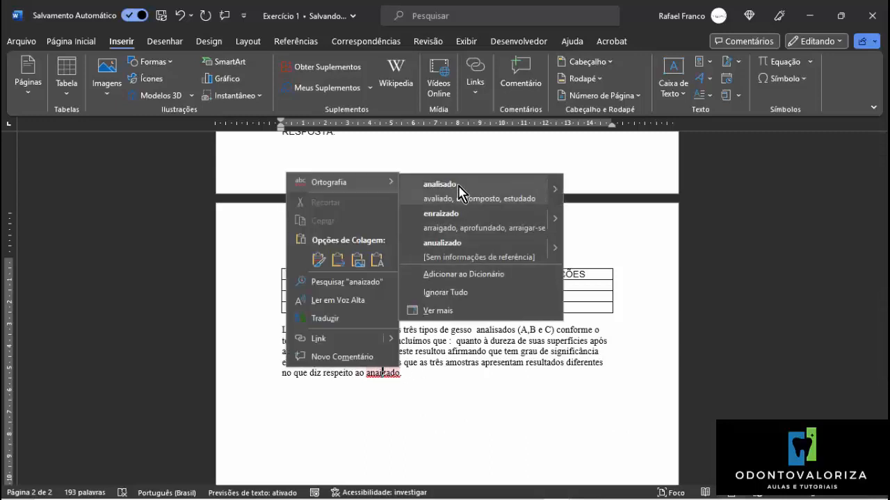
pyautogui.click(458, 189)
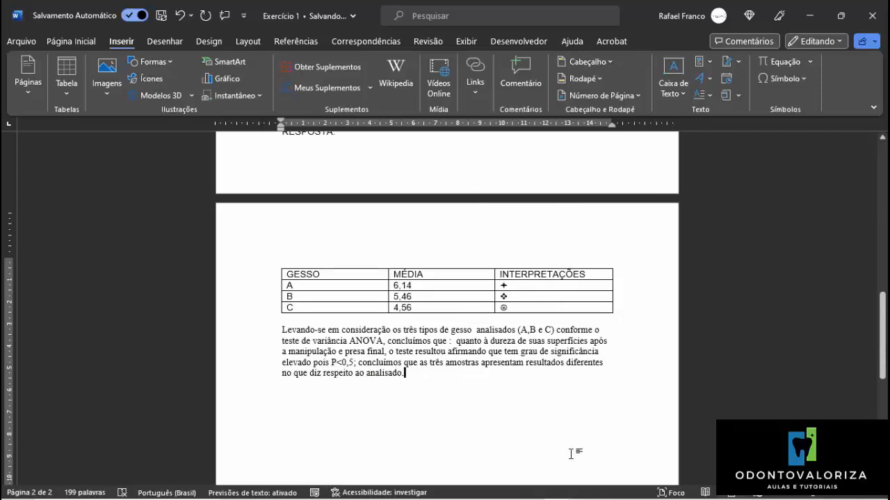
# Review the exercise from the hardness data table and instructions through the ANOVA and Tukey-Kramer results.
pyautogui.scroll(5, 550, 313)
pyautogui.scroll(5, 550, 312)
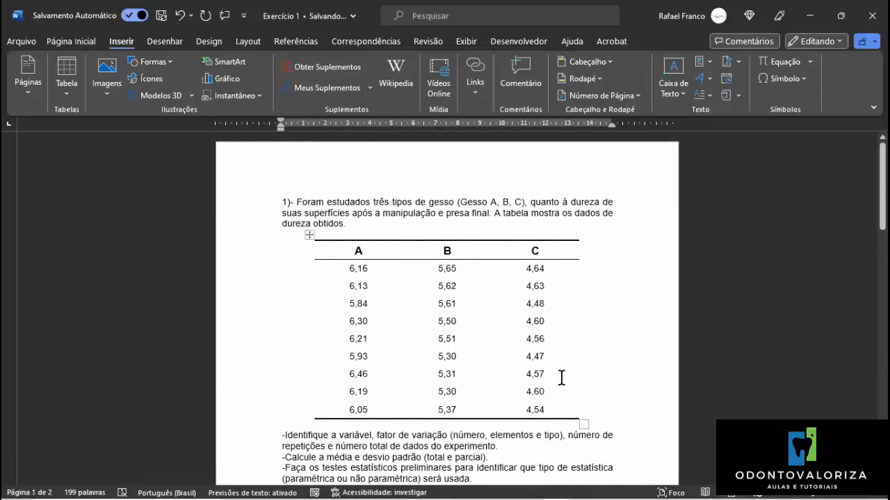
pyautogui.scroll(-2, 560, 376)
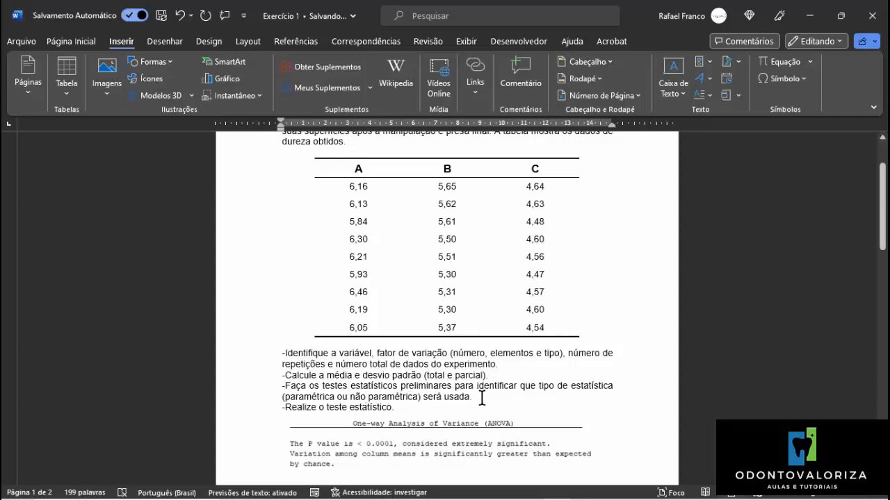
pyautogui.scroll(-2, 482, 398)
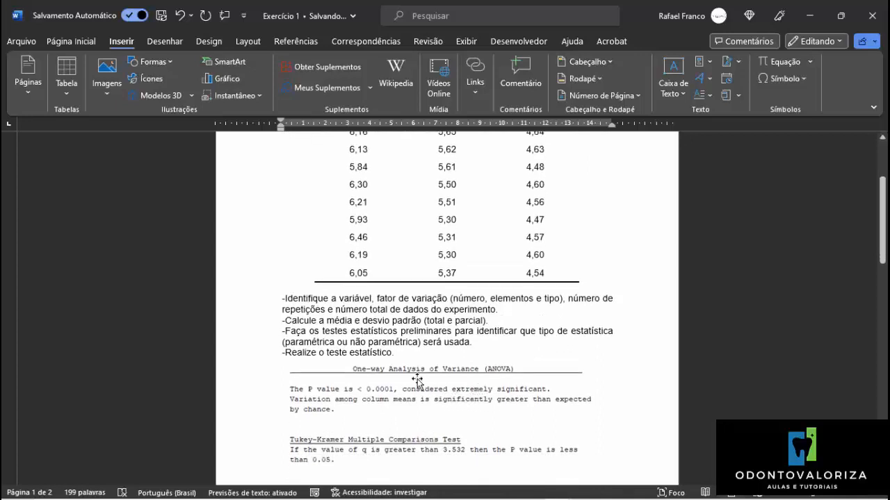
pyautogui.scroll(-3, 410, 372)
pyautogui.scroll(-2, 410, 371)
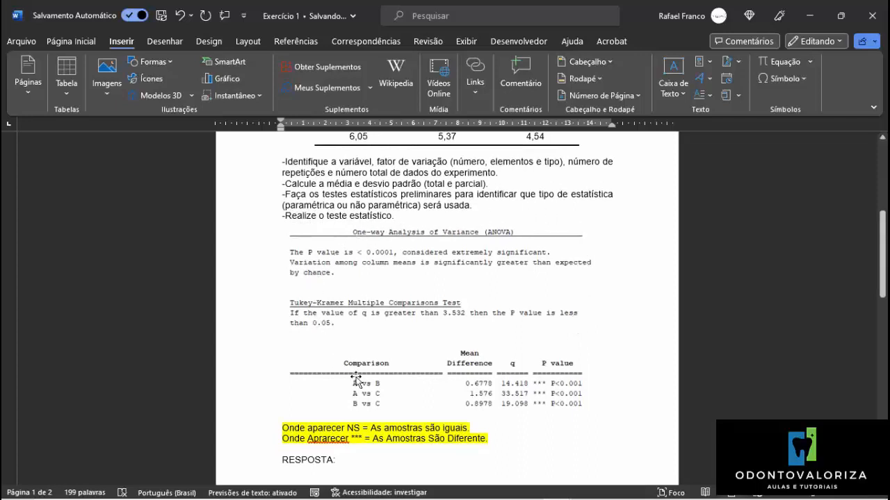
pyautogui.moveTo(479, 495)
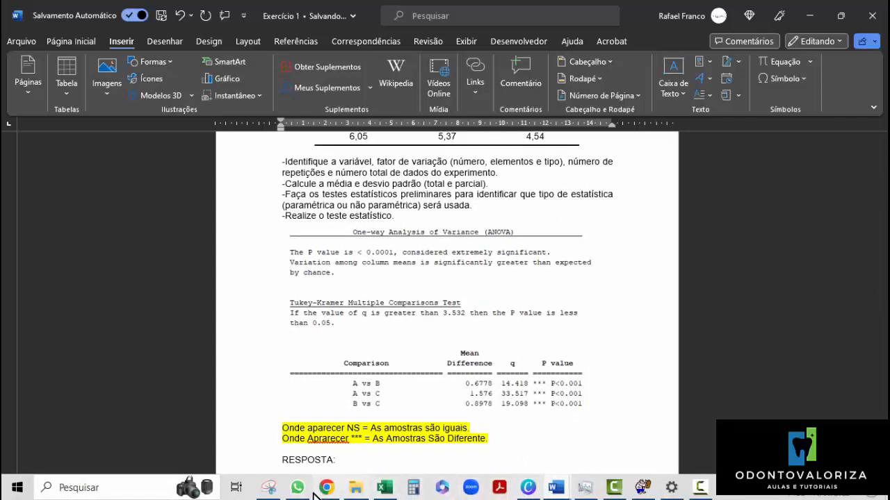
pyautogui.moveTo(269, 490)
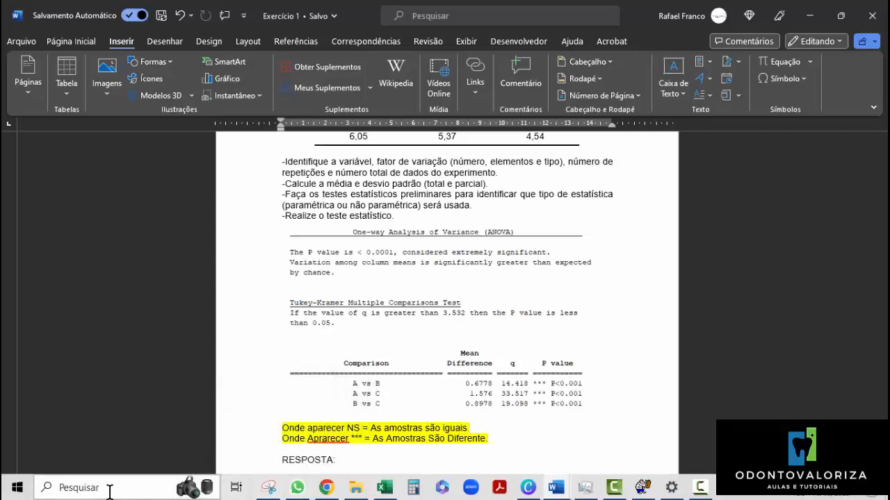
pyautogui.click(276, 496)
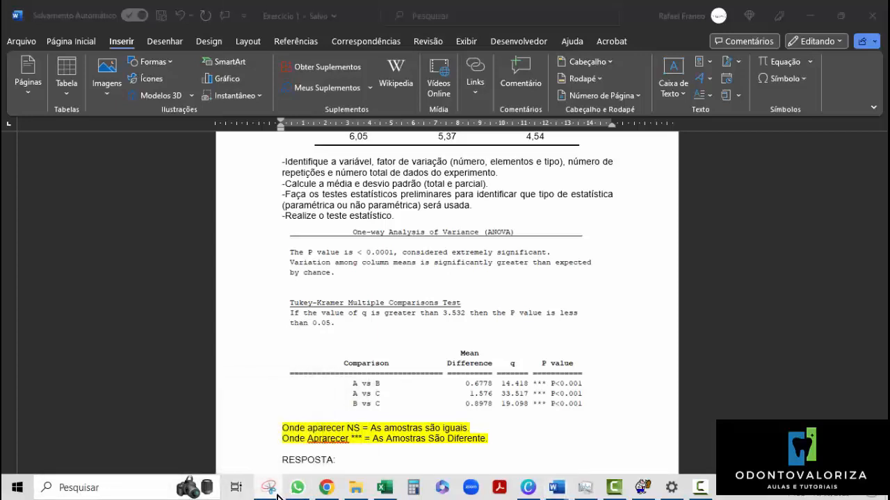
pyautogui.rightClick(277, 496)
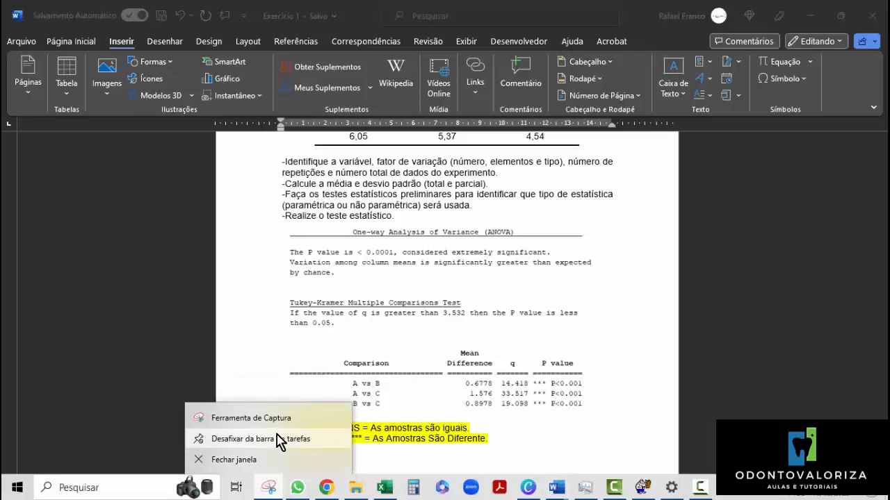
pyautogui.click(575, 416)
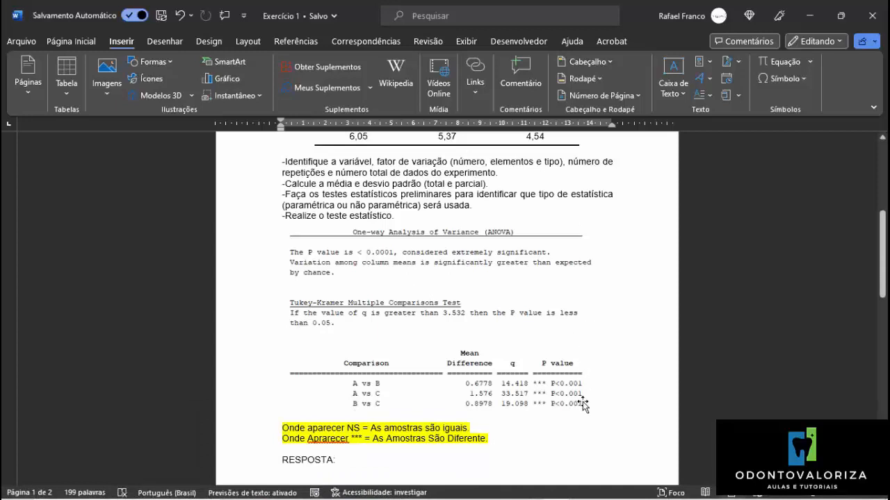
# Insert "então," after the second "concluímos" in the conclusion paragraph, before "que as três amostras".
pyautogui.scroll(-1, 595, 353)
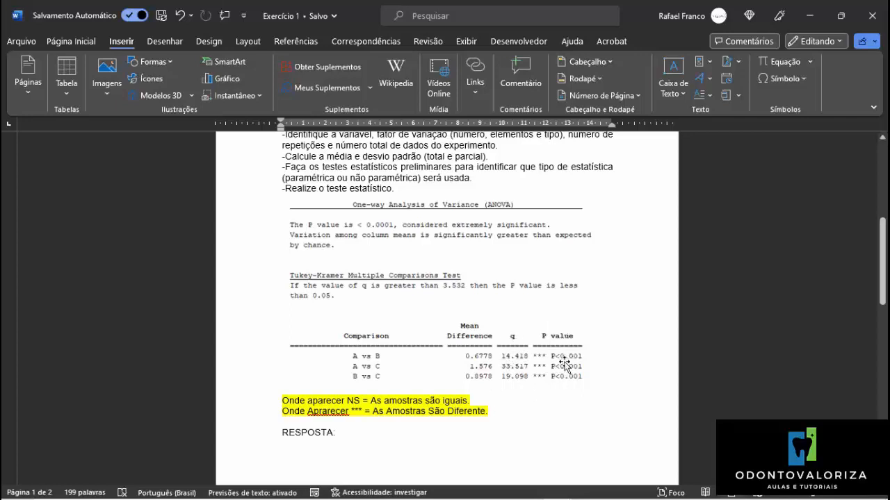
pyautogui.scroll(-1, 565, 372)
pyautogui.scroll(-6, 565, 372)
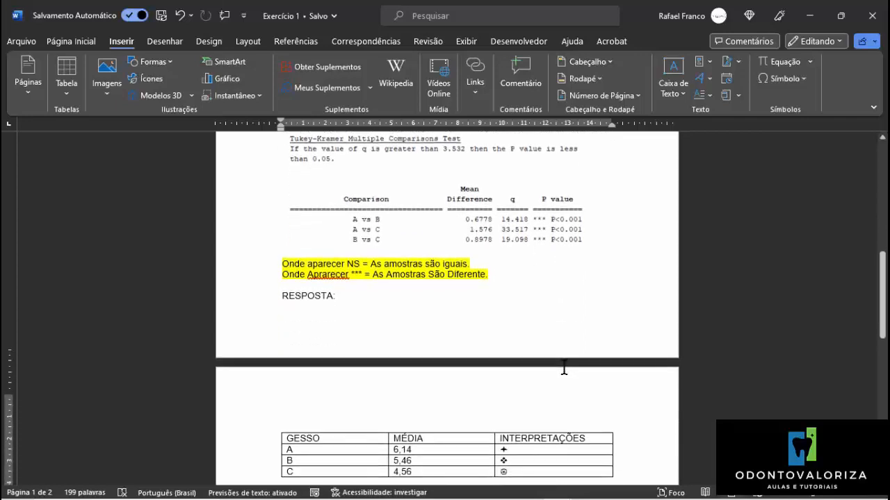
pyautogui.scroll(-1, 564, 367)
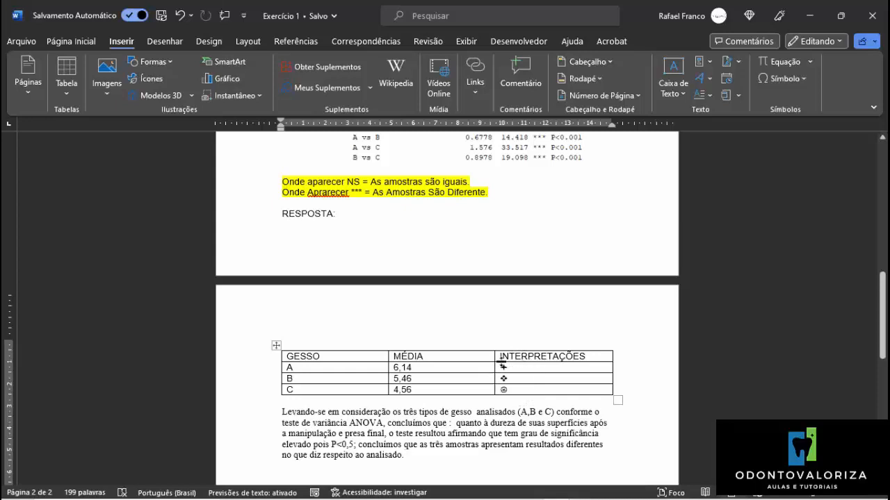
pyautogui.scroll(-1, 516, 402)
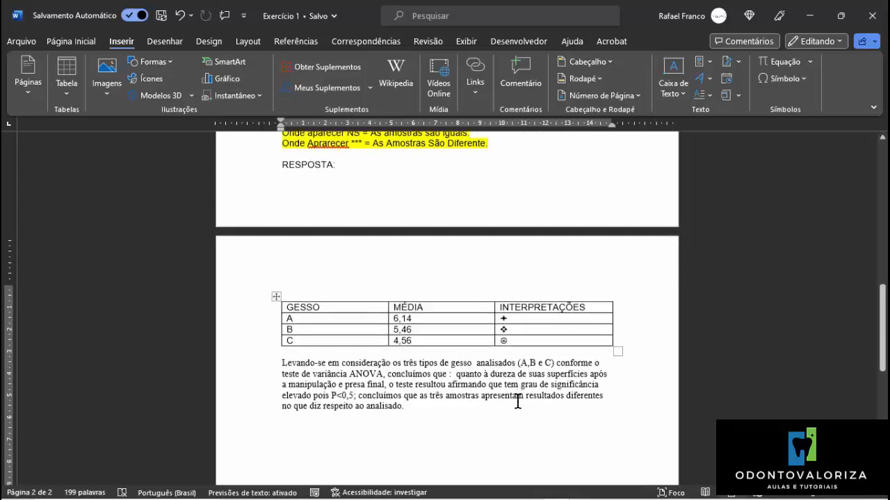
pyautogui.scroll(-1, 517, 402)
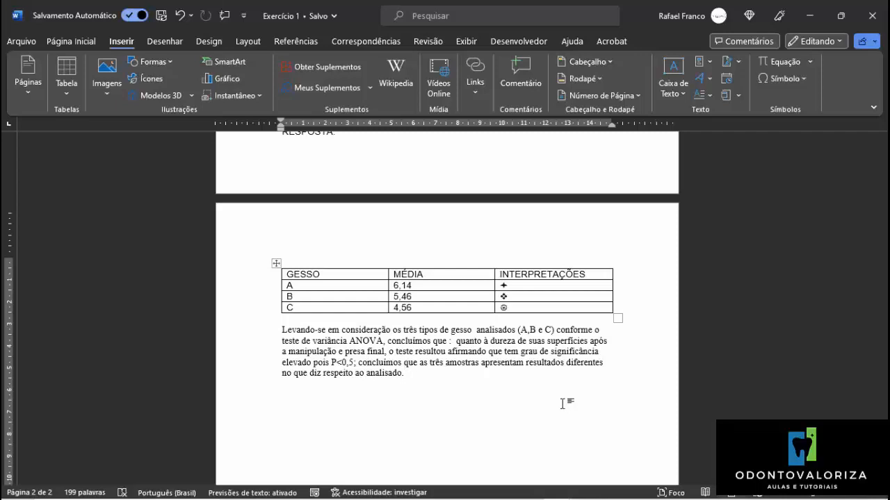
pyautogui.write('então')
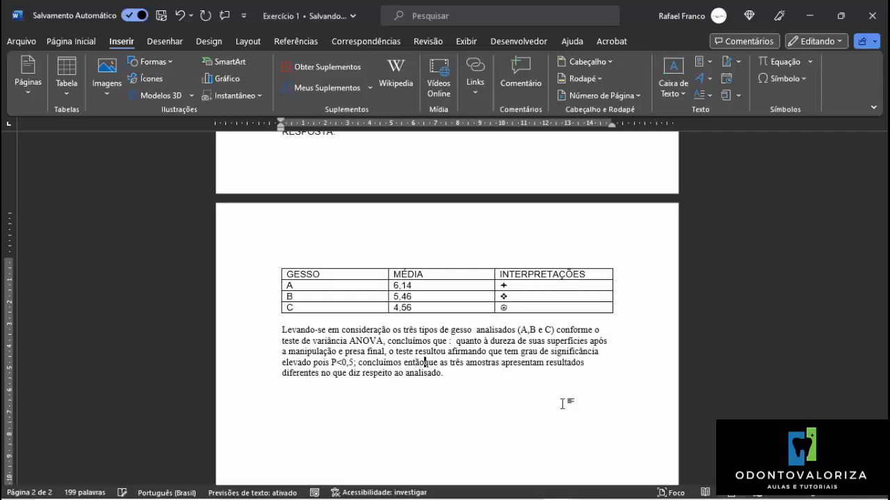
pyautogui.press('BackSpace')
pyautogui.write(',')
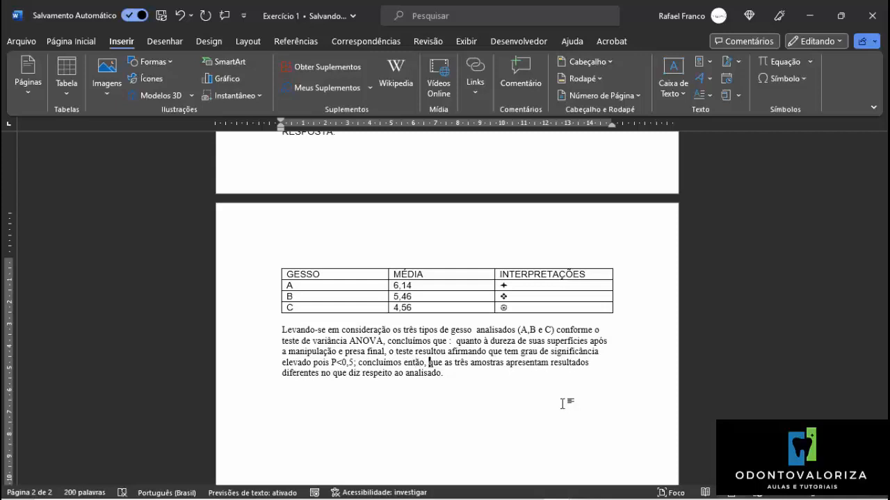